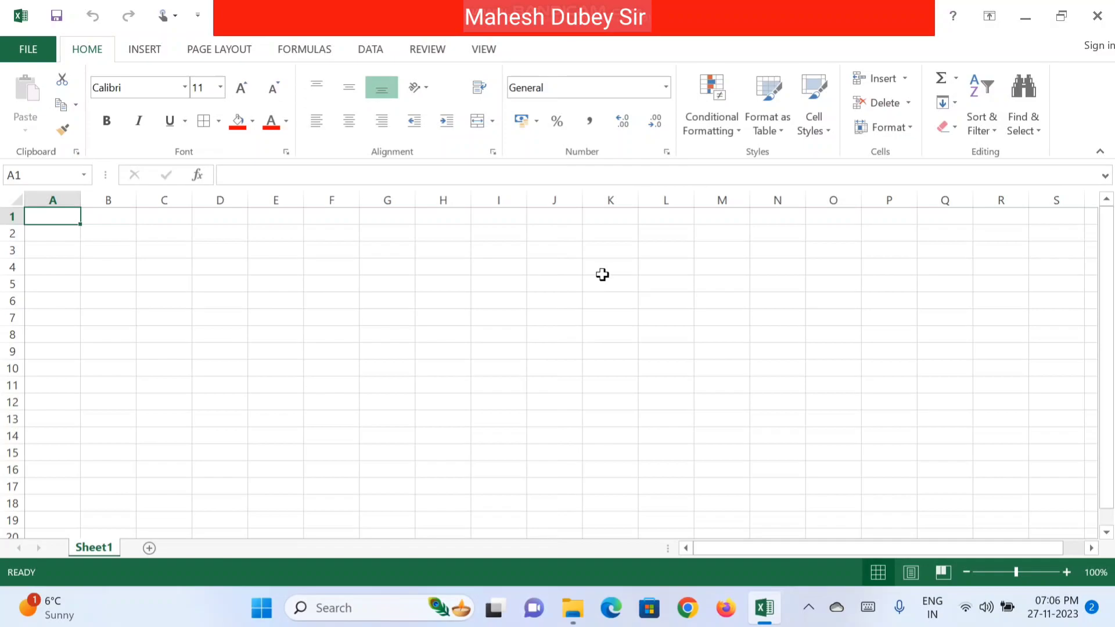
Step: Enter the title 'Kshama Traning School' in cell A1
{"action": "type", "text": "S"}
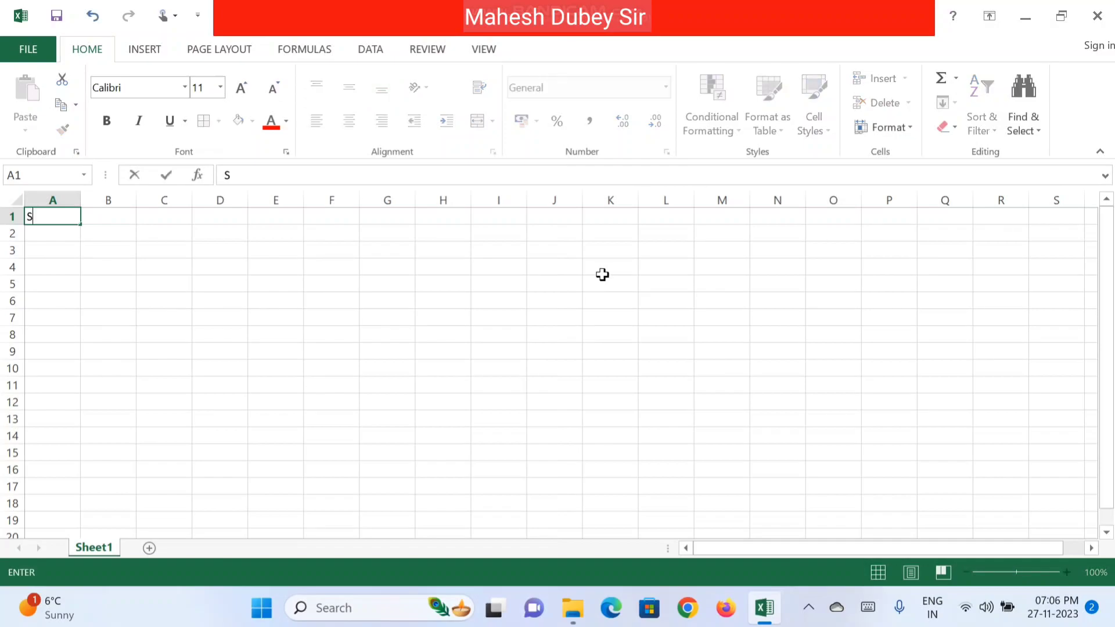
{"action": "key", "text": "BackSpace"}
{"action": "type", "text": "Kshama T"}
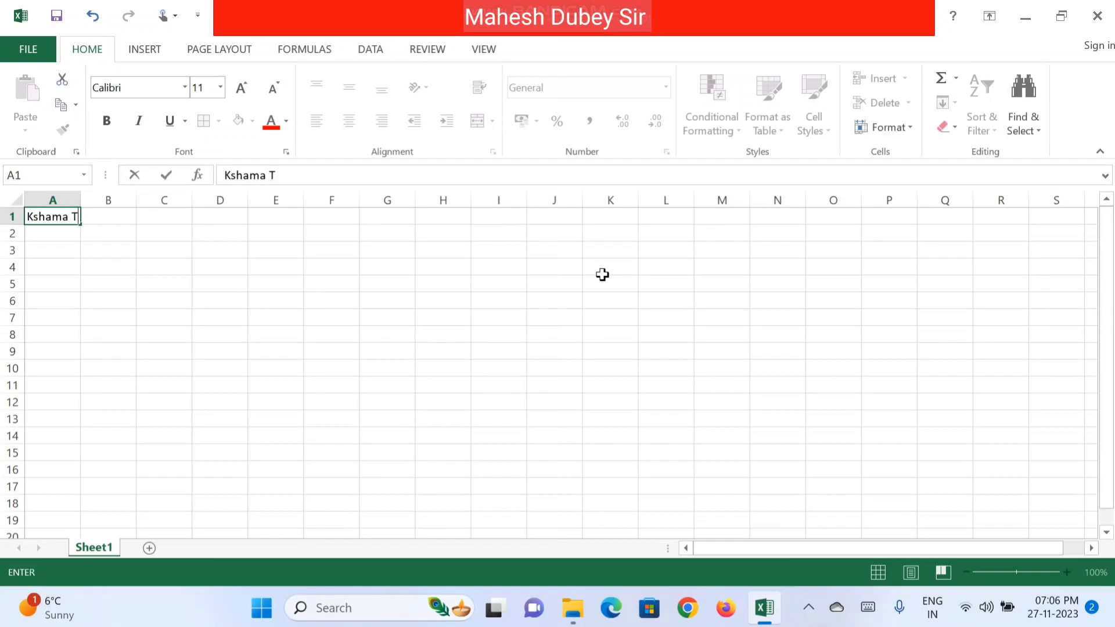
{"action": "type", "text": "raning Sch"}
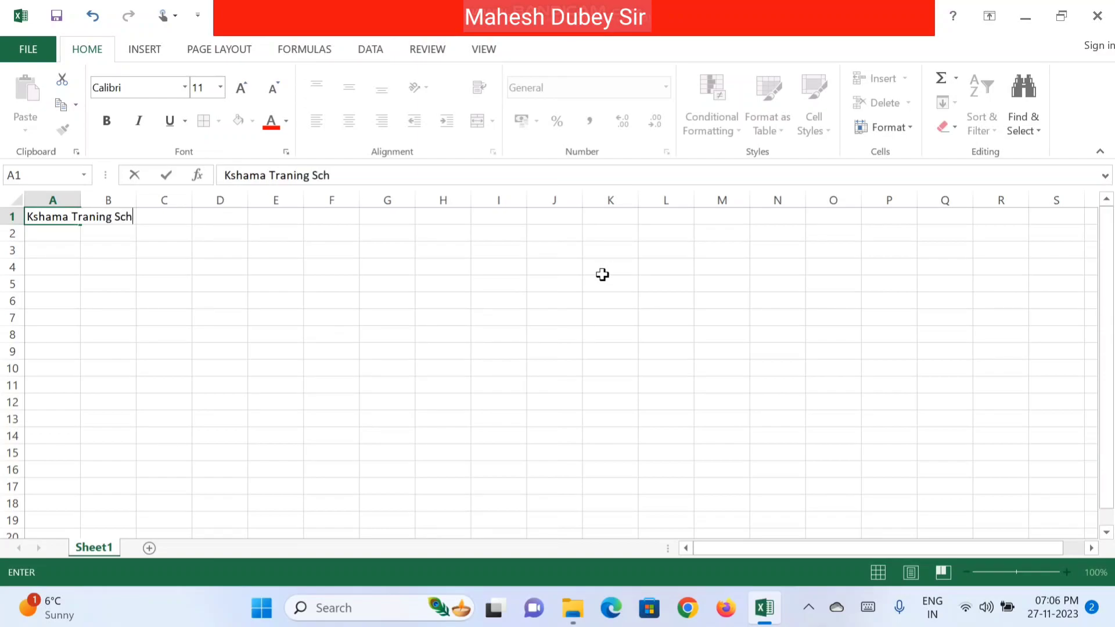
{"action": "type", "text": "ool"}
{"action": "key", "text": "Return"}
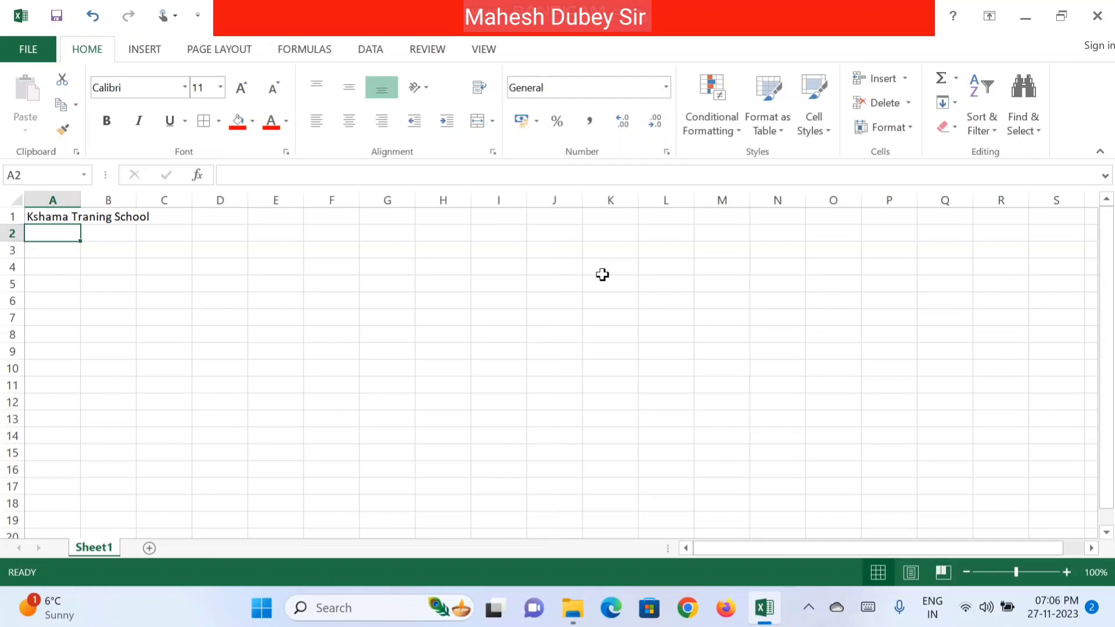
Step: Enter the headers Sr, Name, Course, Grade and Mobile across A2:E2
{"action": "type", "text": "Sr"}
{"action": "key", "text": "Tab"}
{"action": "type", "text": "Name"}
{"action": "key", "text": "Tab"}
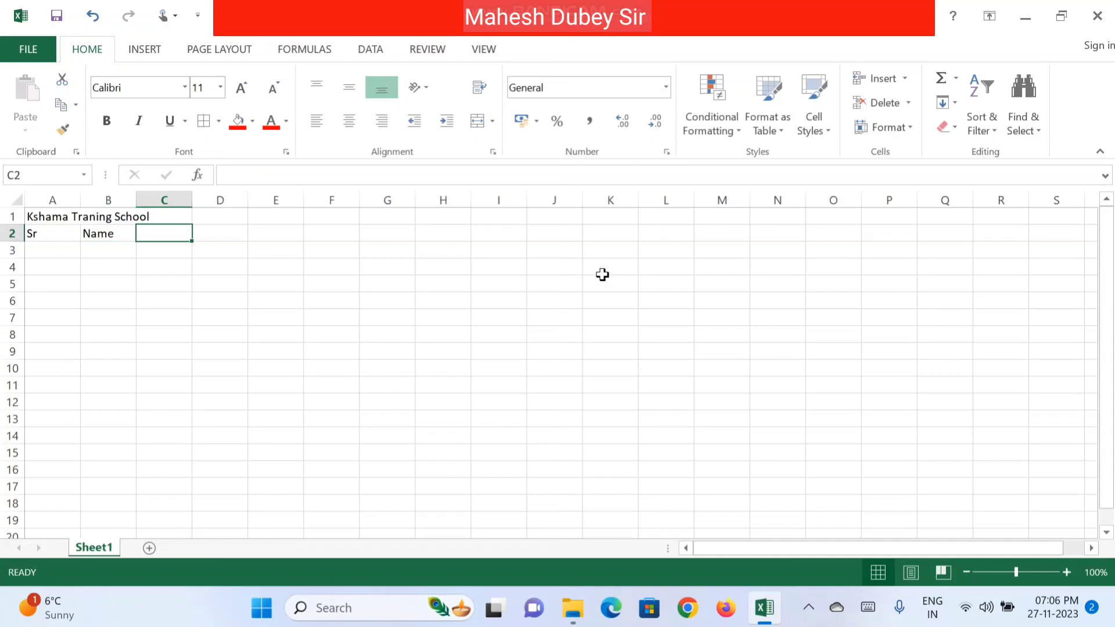
{"action": "type", "text": "Course"}
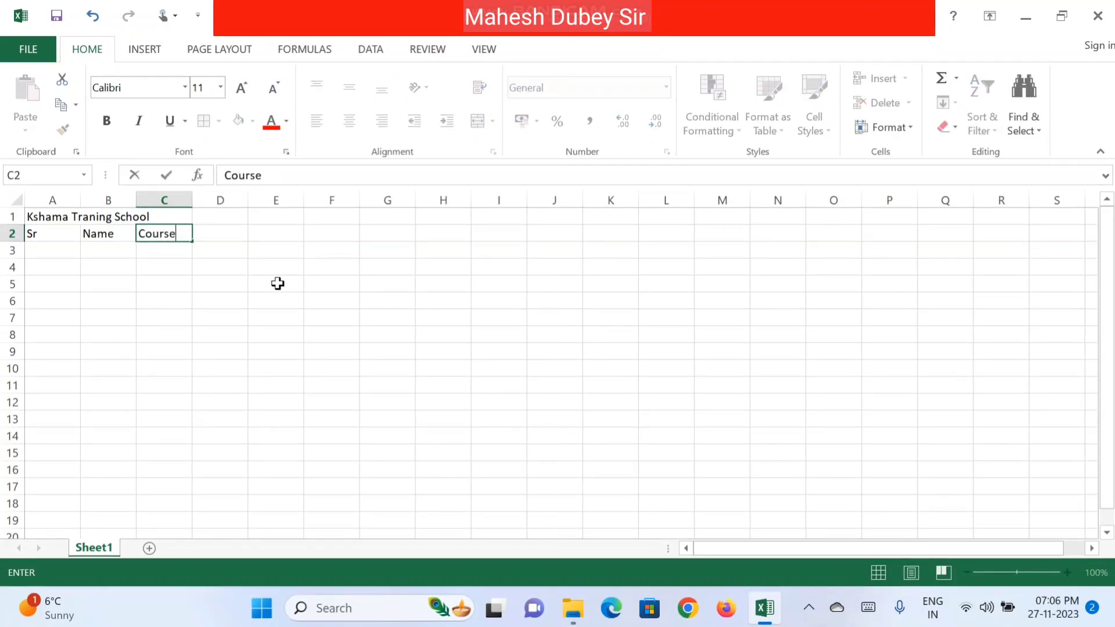
{"action": "key", "text": "Tab"}
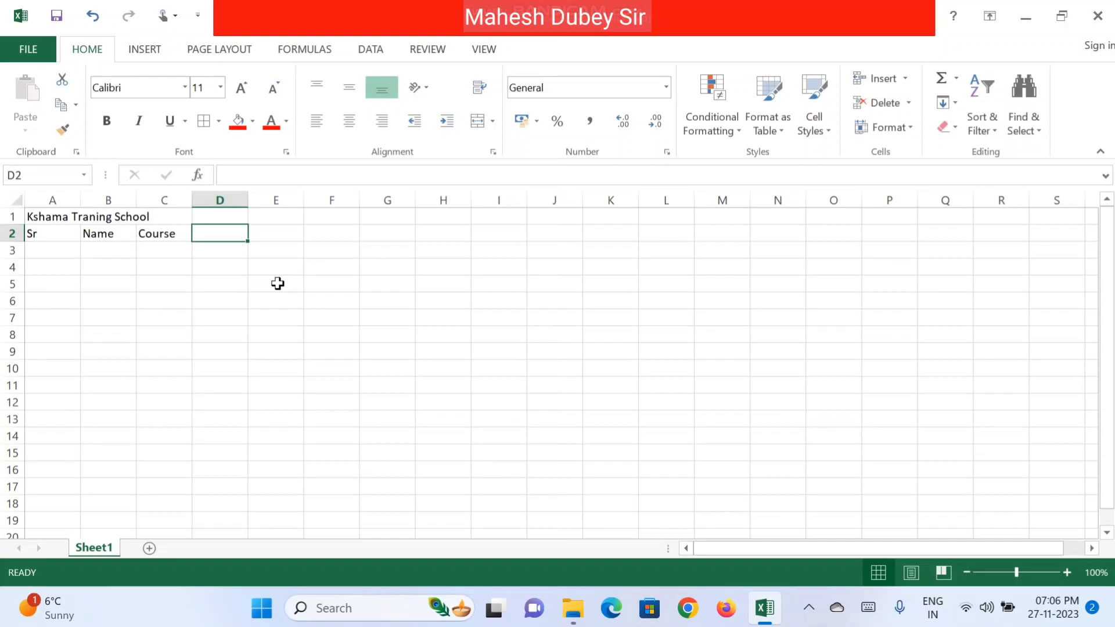
{"action": "type", "text": "Grade"}
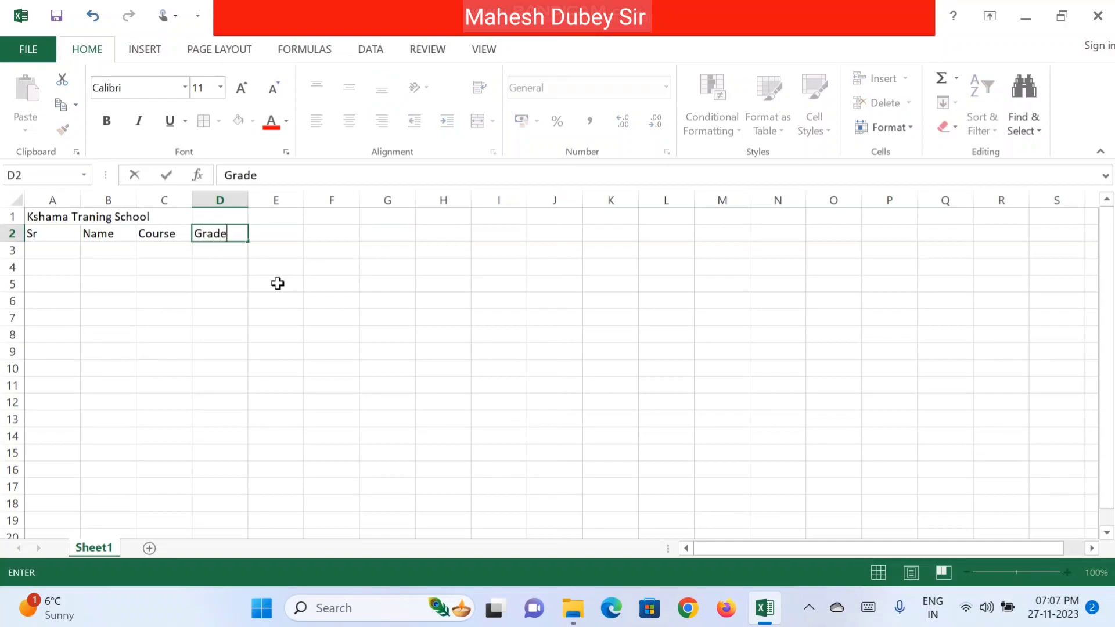
{"action": "key", "text": "Tab"}
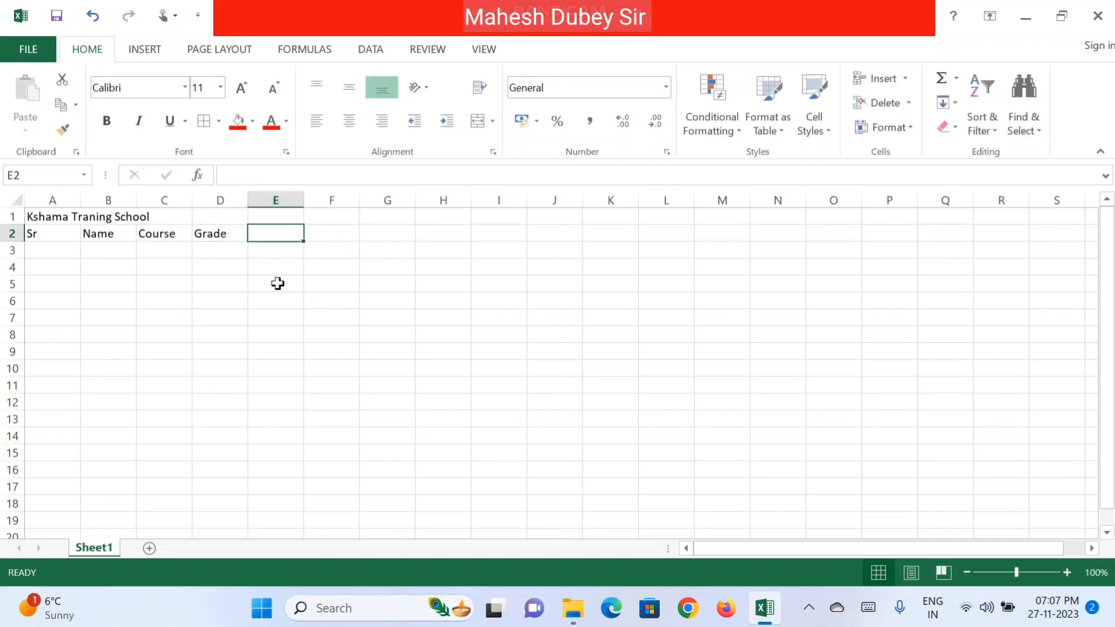
{"action": "type", "text": "Mobile"}
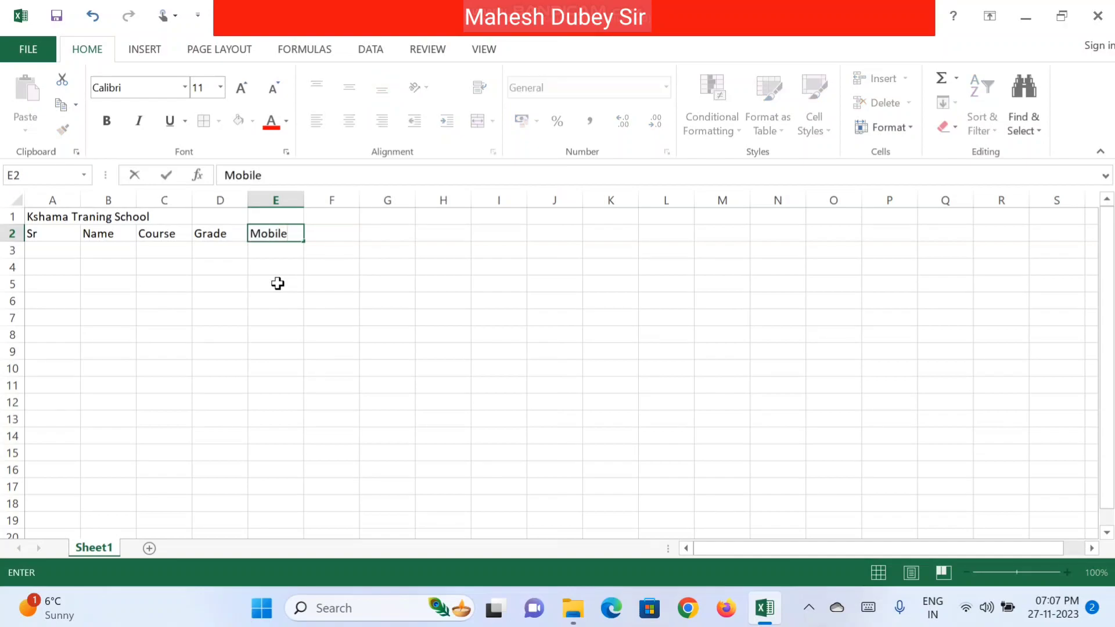
{"action": "key", "text": "Return"}
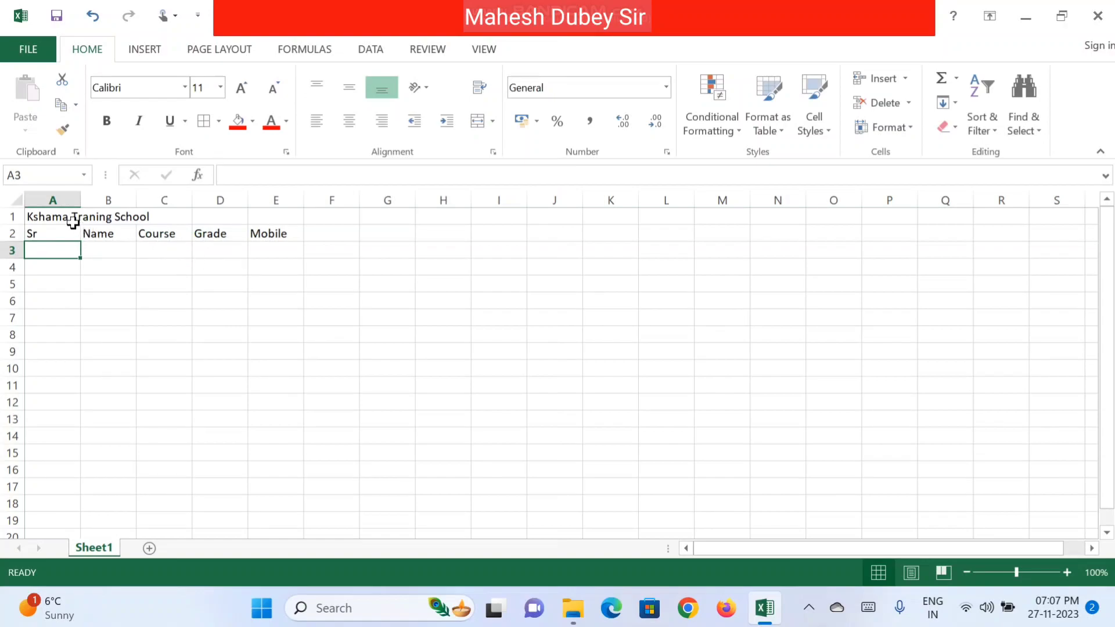
Step: Merge and centre the title across A1:E1, enlarge it two sizes and make it bold
{"action": "left_click_drag", "start_coordinate": [50, 217], "coordinate": [280, 200]}
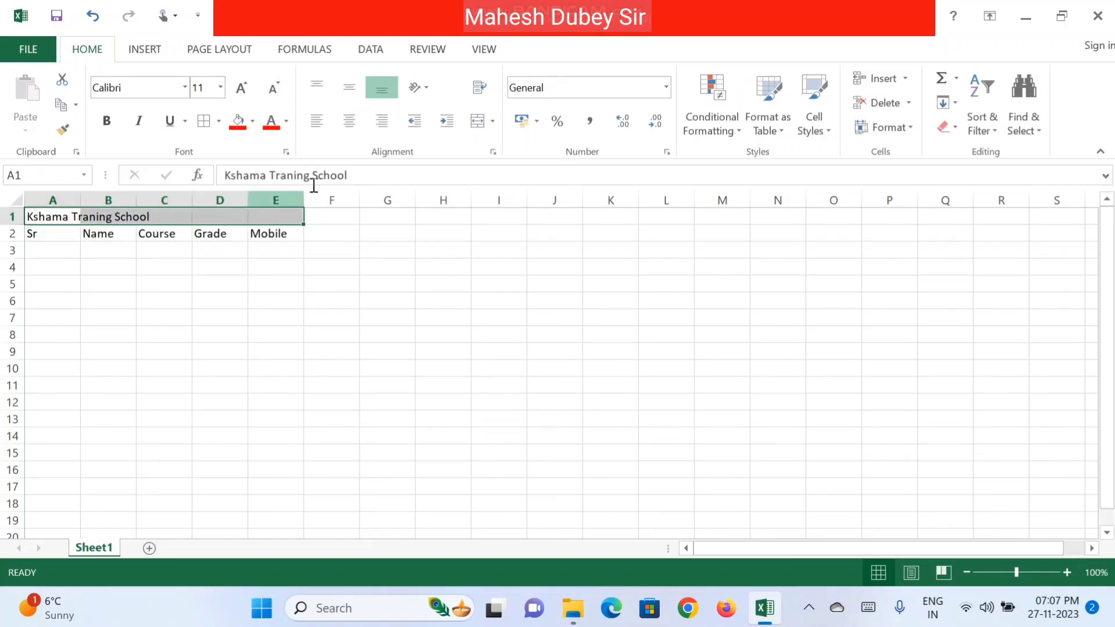
{"action": "left_click", "coordinate": [480, 123]}
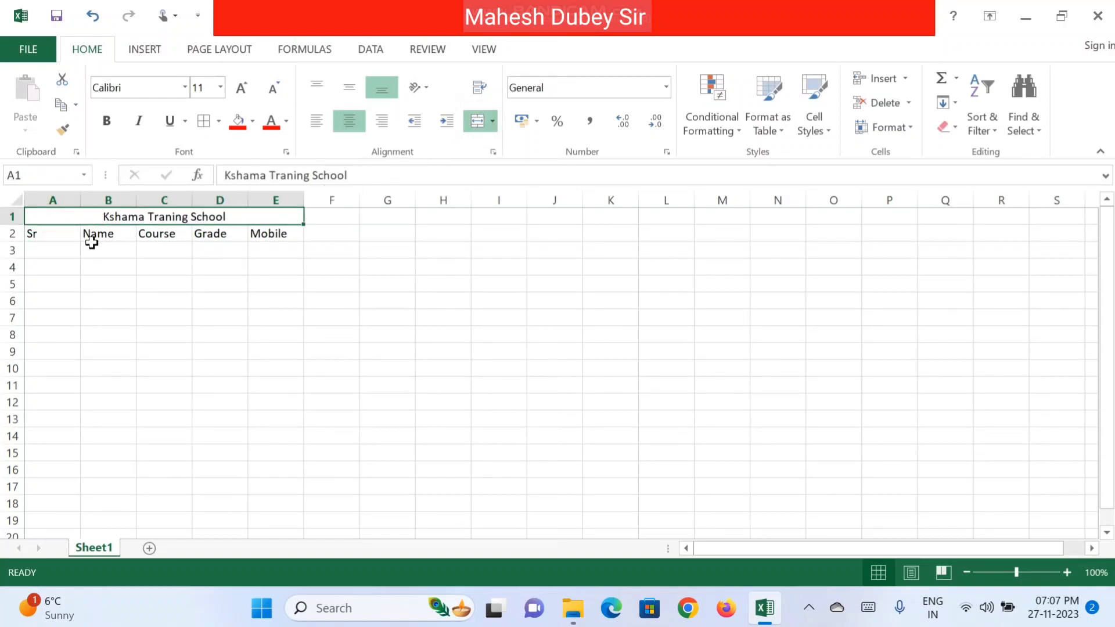
{"action": "left_click", "coordinate": [55, 233]}
{"action": "left_click", "coordinate": [73, 215]}
{"action": "left_click", "coordinate": [241, 88]}
{"action": "left_click", "coordinate": [240, 88]}
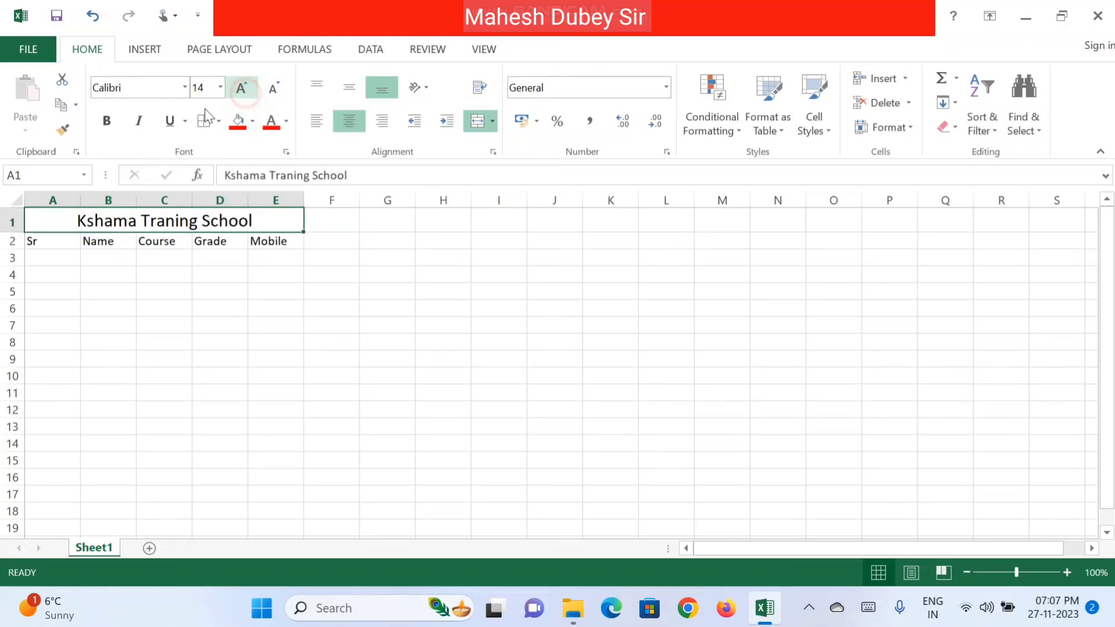
{"action": "left_click", "coordinate": [106, 121]}
Step: Make the A2:E2 headers bold at font size 14
{"action": "left_click", "coordinate": [49, 241]}
{"action": "left_click_drag", "start_coordinate": [50, 241], "coordinate": [278, 242]}
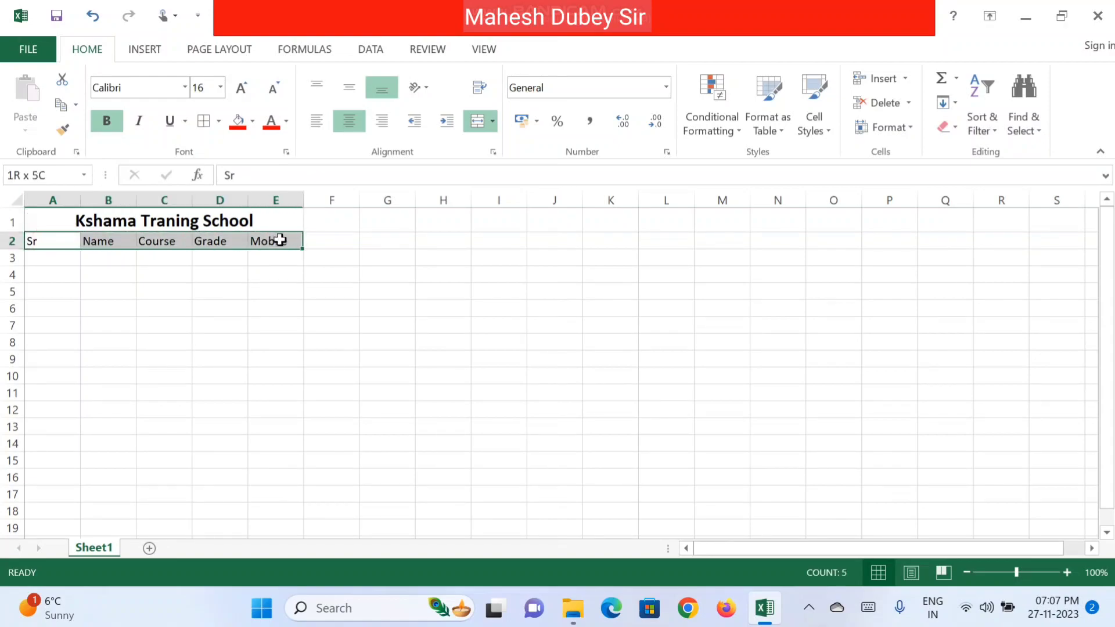
{"action": "left_click", "coordinate": [241, 88]}
{"action": "left_click", "coordinate": [240, 94]}
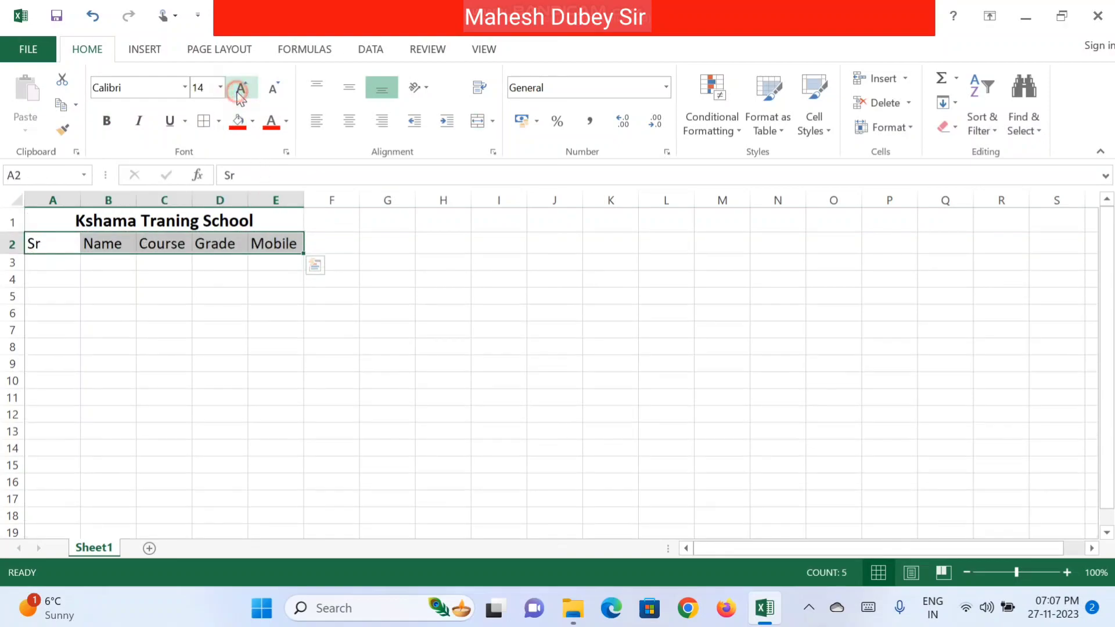
{"action": "left_click", "coordinate": [108, 128]}
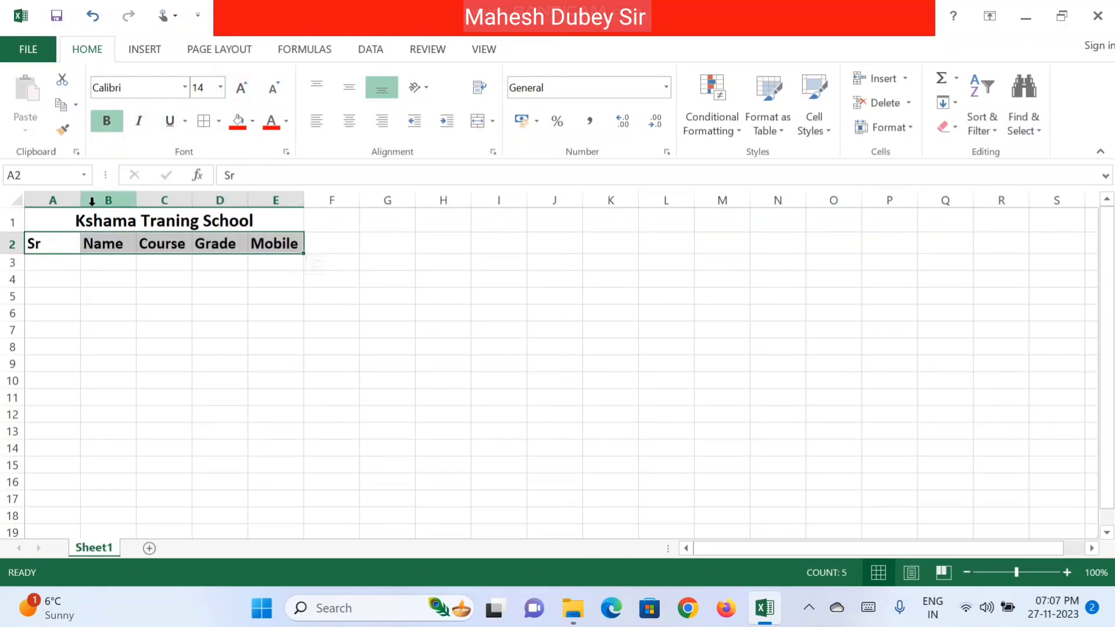
Step: Widen the table columns A through F to fit their contents
{"action": "left_click_drag", "start_coordinate": [58, 199], "coordinate": [307, 191]}
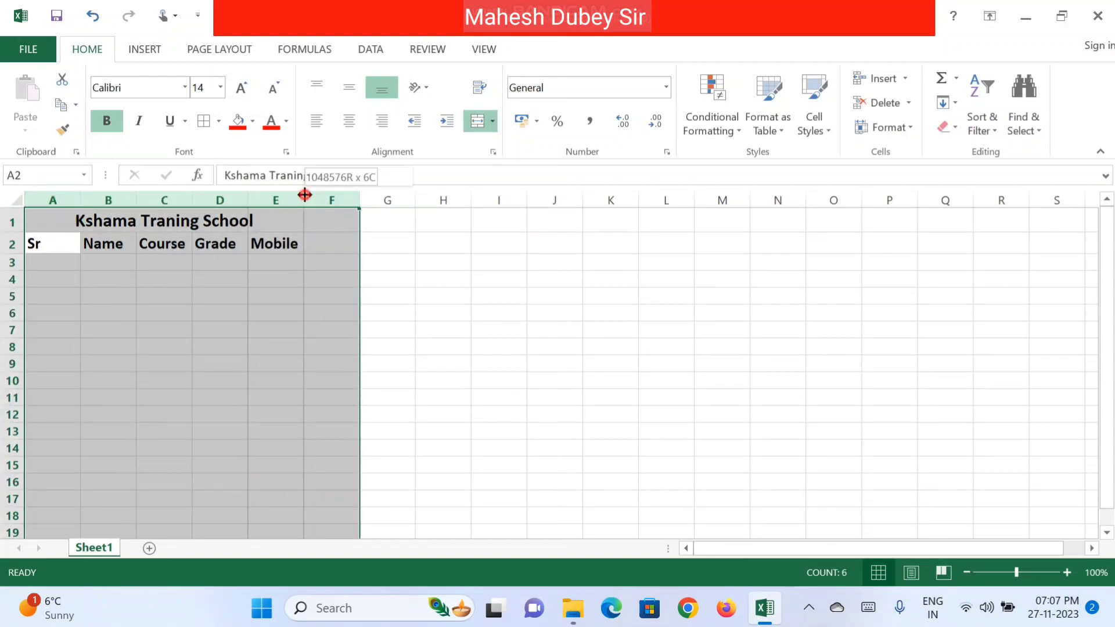
{"action": "double_click", "coordinate": [306, 191]}
{"action": "left_click", "coordinate": [208, 326]}
{"action": "left_click_drag", "start_coordinate": [45, 199], "coordinate": [496, 211]}
{"action": "left_click", "coordinate": [52, 261]}
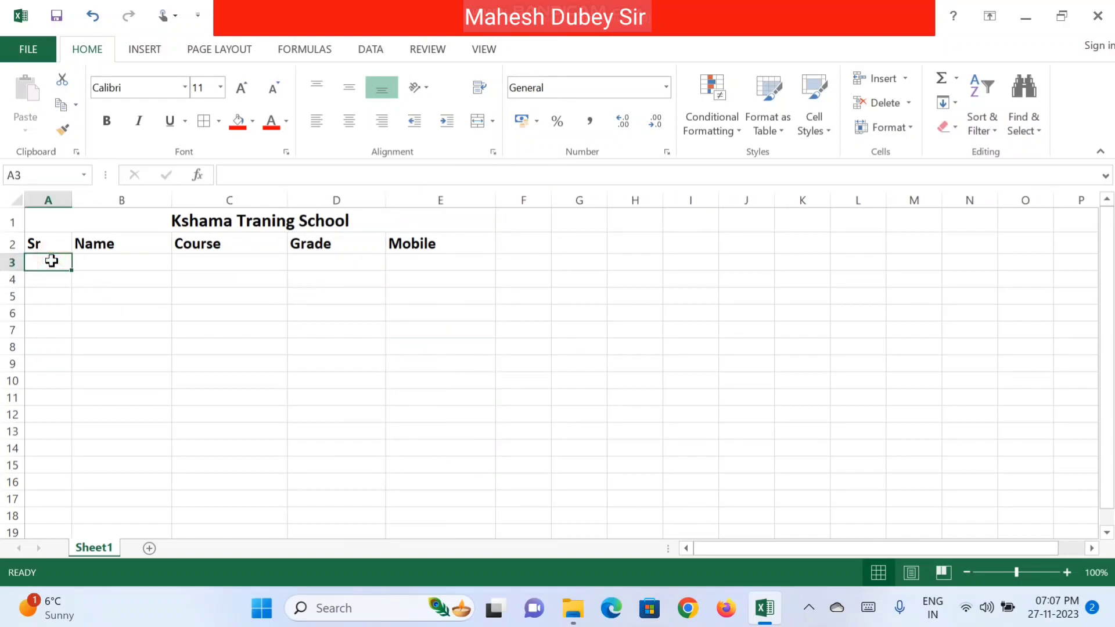
Step: Centre the A2:E2 headers horizontally and vertically
{"action": "left_click_drag", "start_coordinate": [50, 242], "coordinate": [409, 244]}
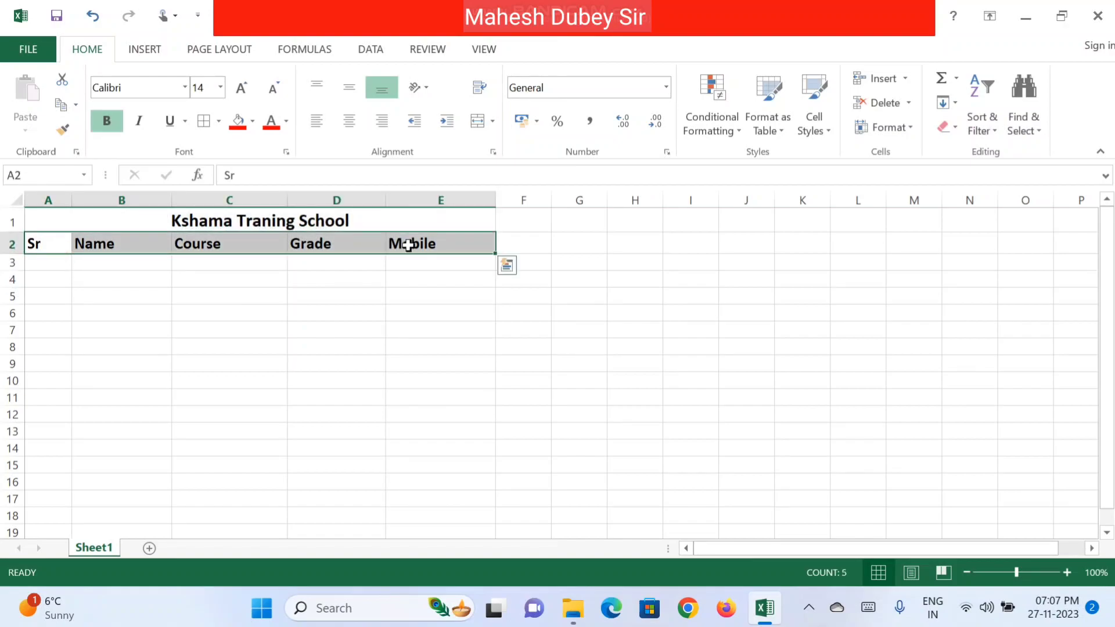
{"action": "left_click", "coordinate": [349, 121]}
{"action": "left_click", "coordinate": [349, 90]}
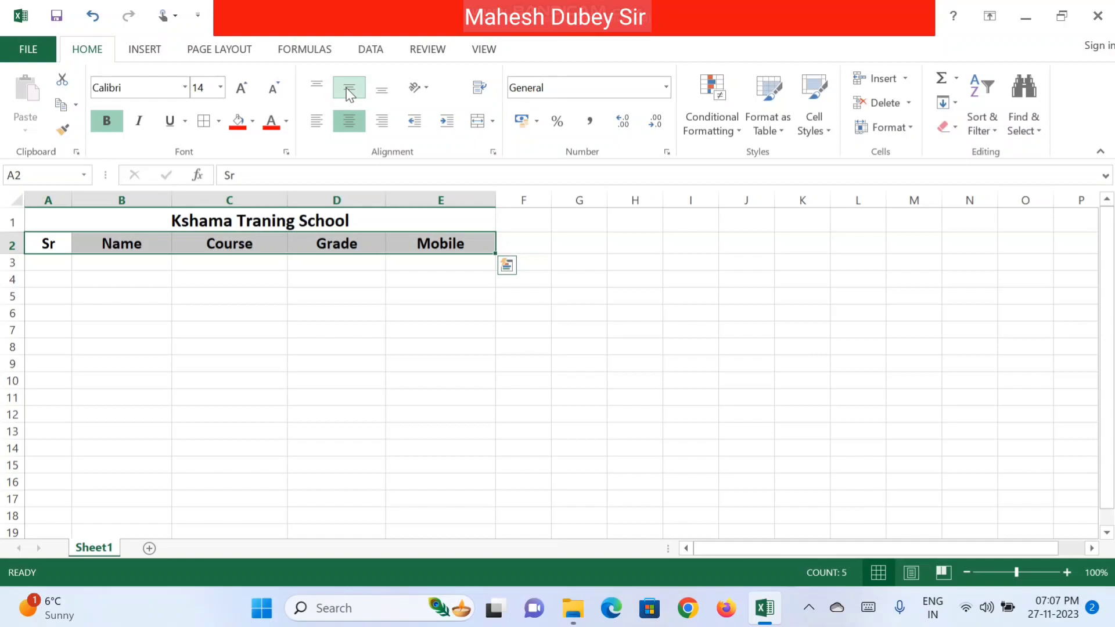
{"action": "left_click", "coordinate": [337, 296]}
{"action": "left_click", "coordinate": [64, 261]}
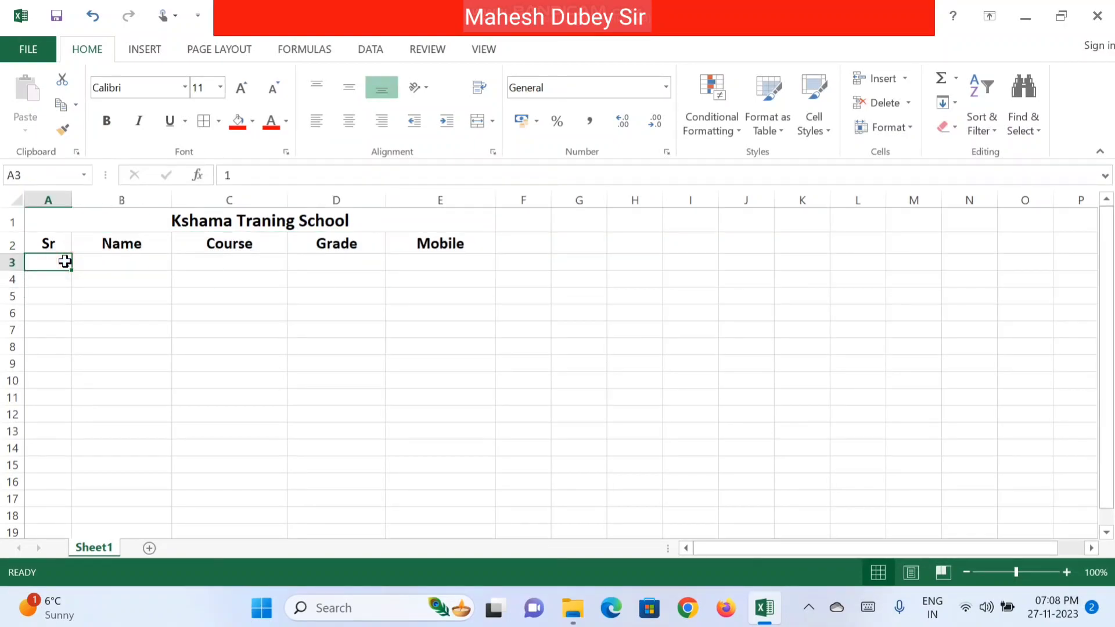
Step: Enter 1 and 2 in A3:A4, fill the series down to 16, and centre it
{"action": "type", "text": "1"}
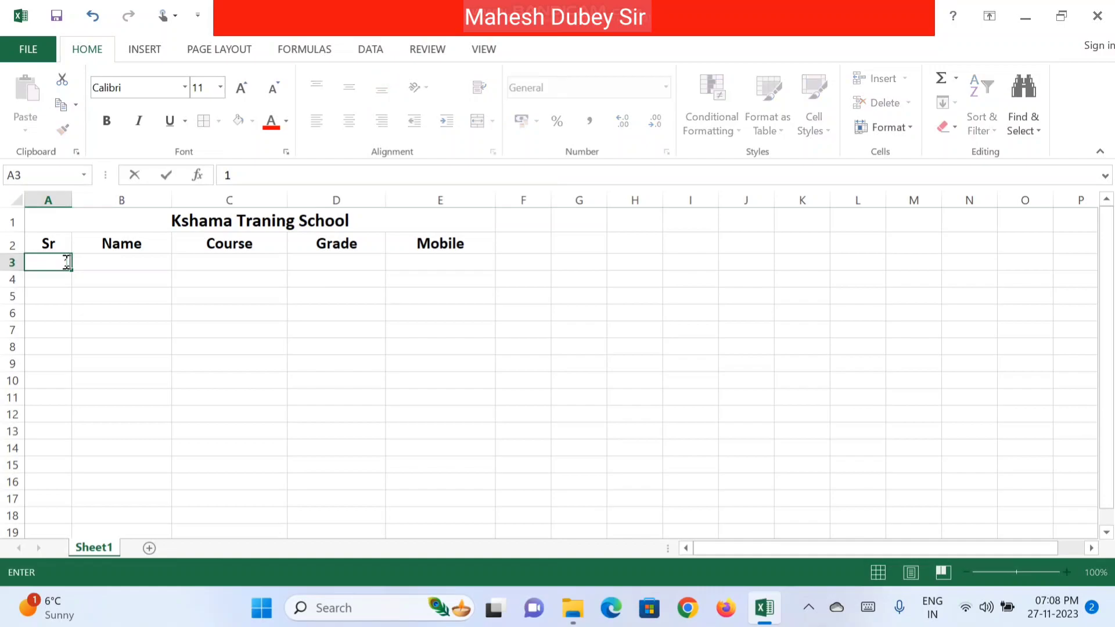
{"action": "key", "text": "Return"}
{"action": "type", "text": "2"}
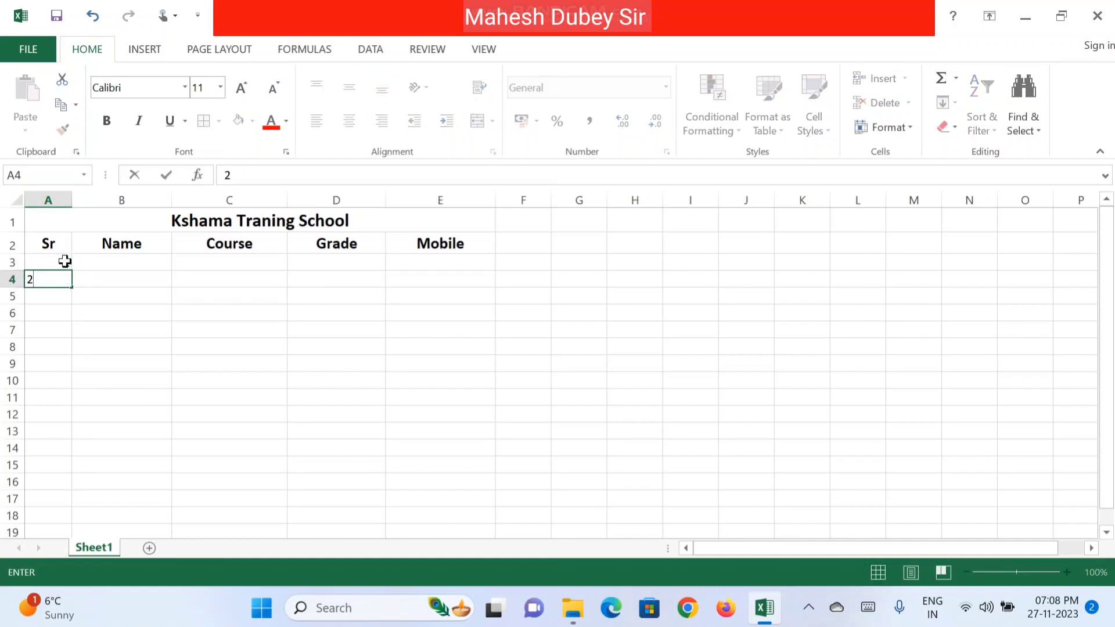
{"action": "left_click_drag", "start_coordinate": [55, 261], "coordinate": [72, 522]}
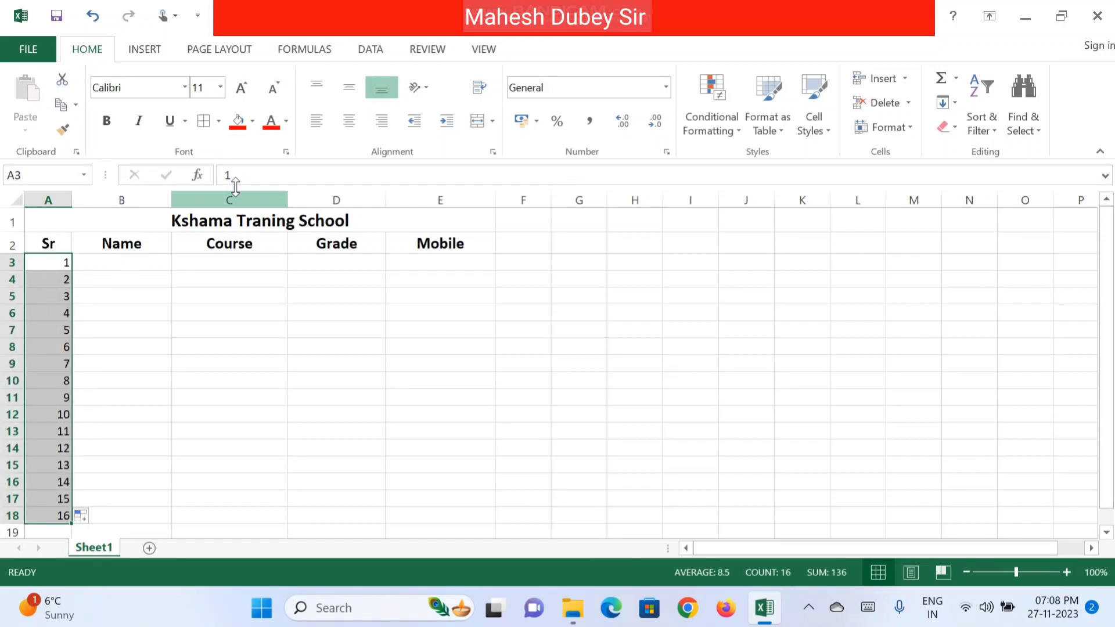
{"action": "left_click", "coordinate": [349, 123]}
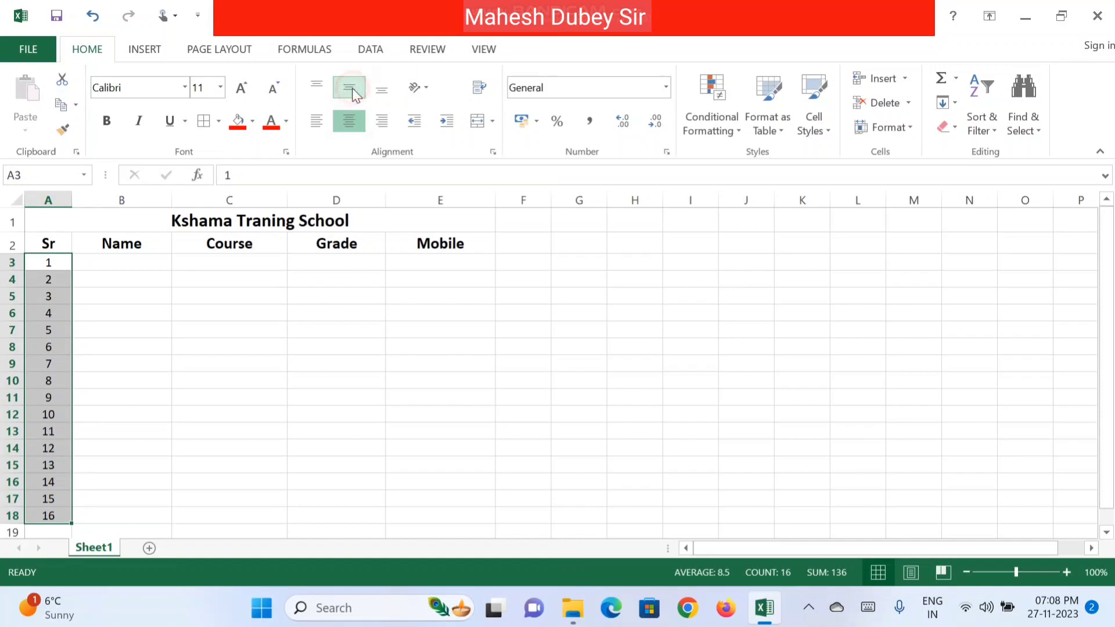
Step: Enter the first student in row 3: name, course ADCA, grade A and mobile number
{"action": "left_click", "coordinate": [137, 260]}
{"action": "type", "text": "Rajesh"}
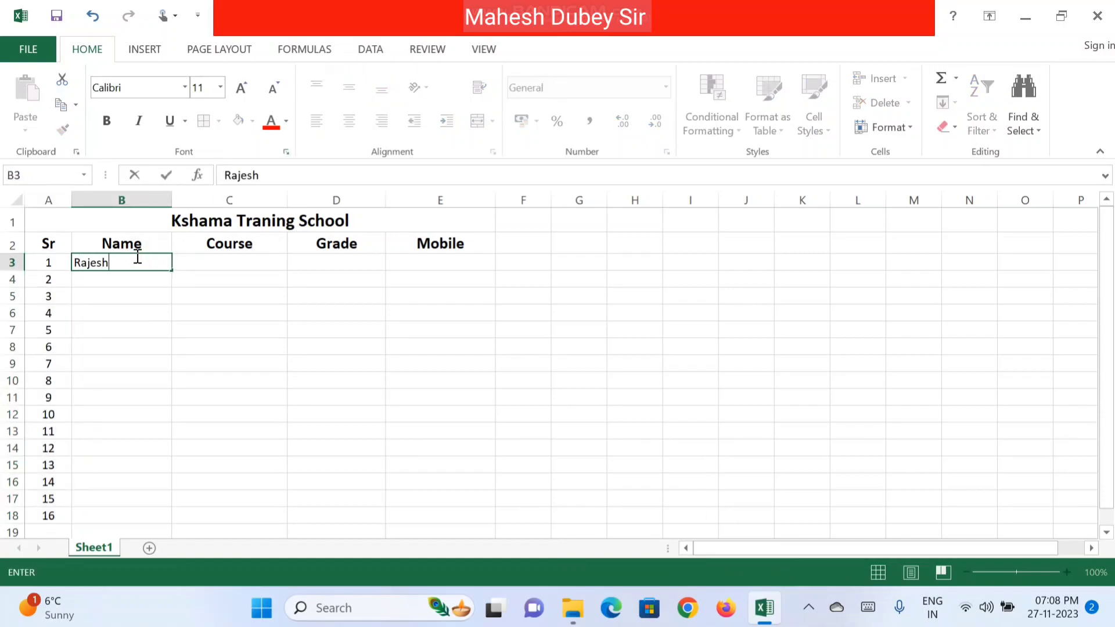
{"action": "key", "text": "Tab"}
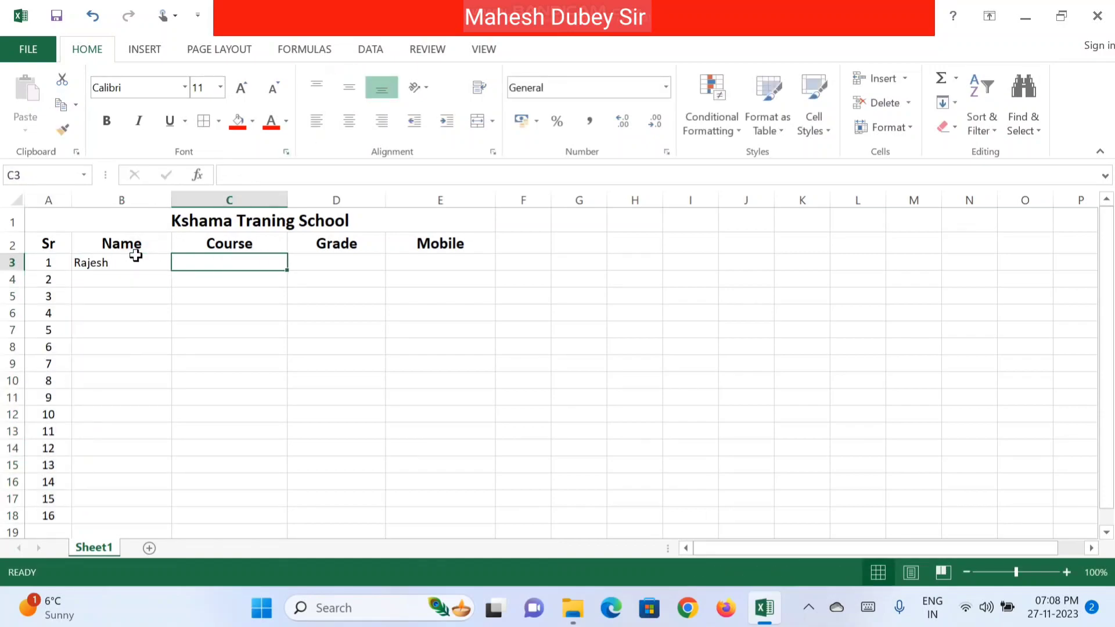
{"action": "type", "text": "ADCA"}
{"action": "key", "text": "Tab"}
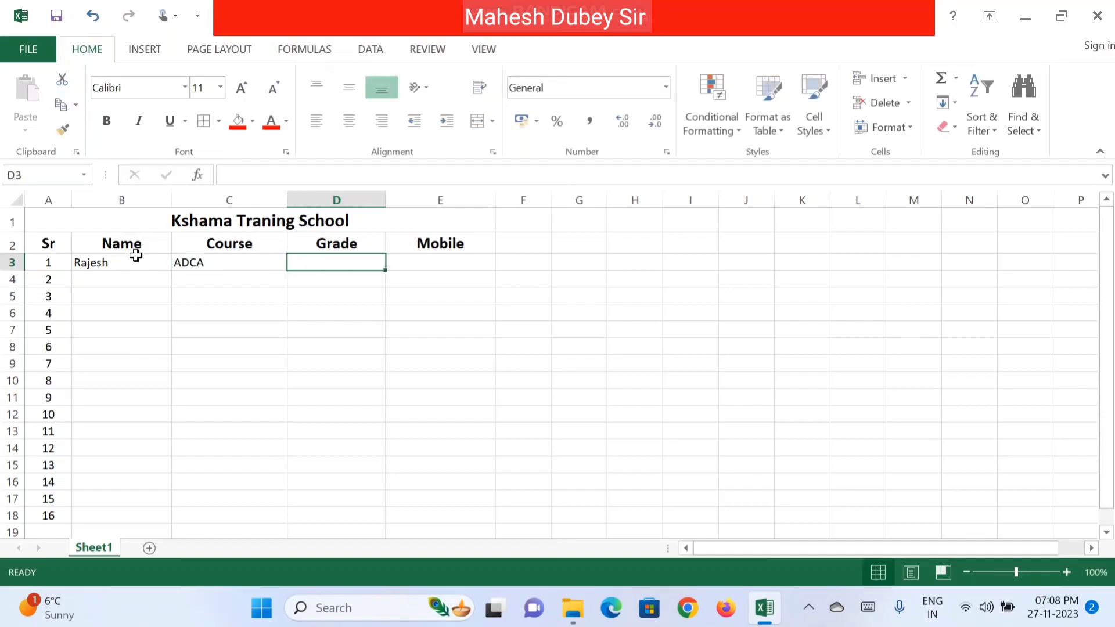
{"action": "type", "text": "A"}
{"action": "key", "text": "Tab"}
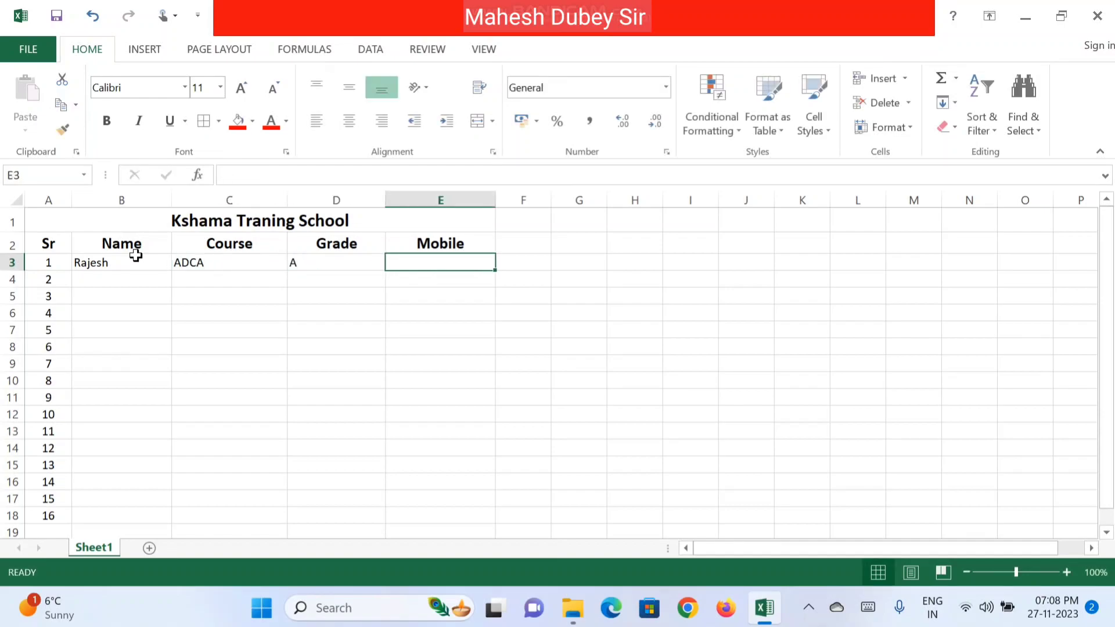
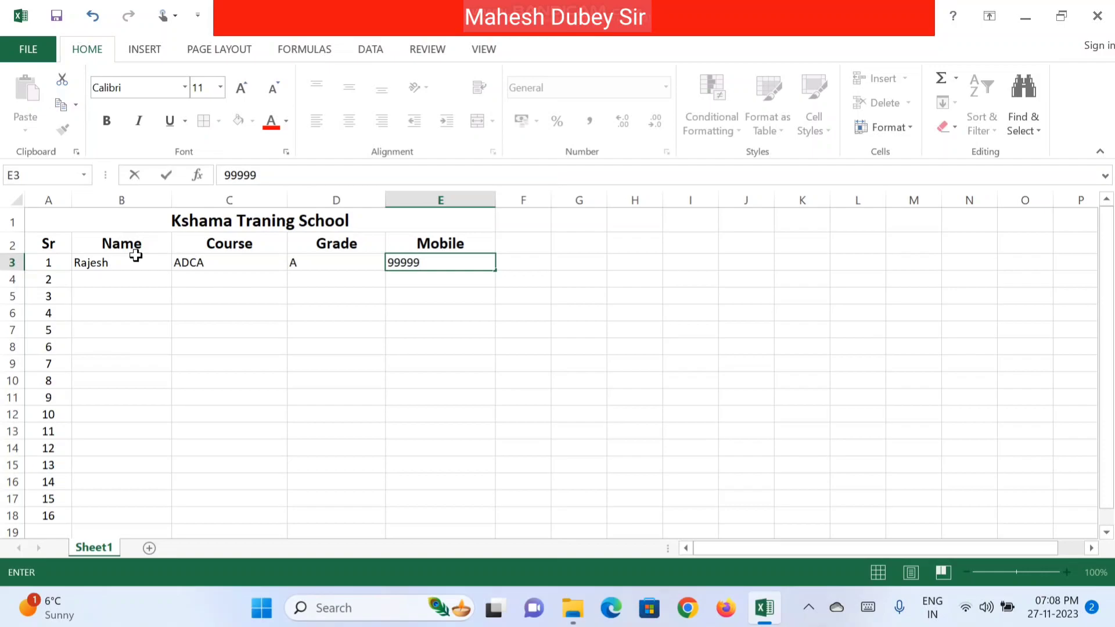
{"action": "key", "text": "Return"}
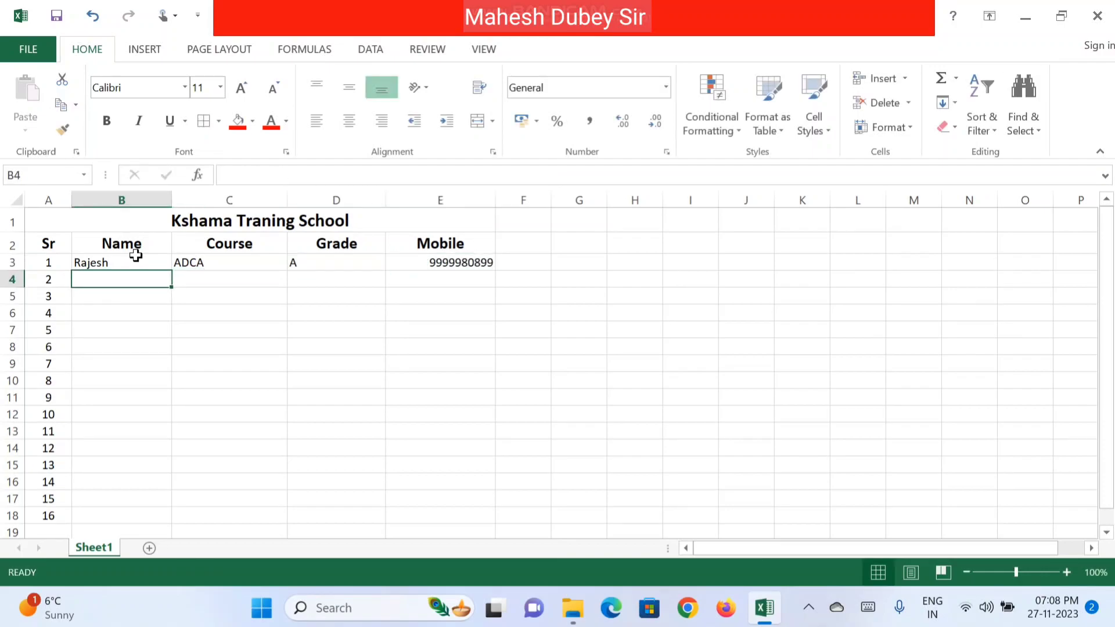
Step: Enter the second student in row 4: name, course DCA, grade A+ and mobile number
{"action": "type", "text": "Suresh"}
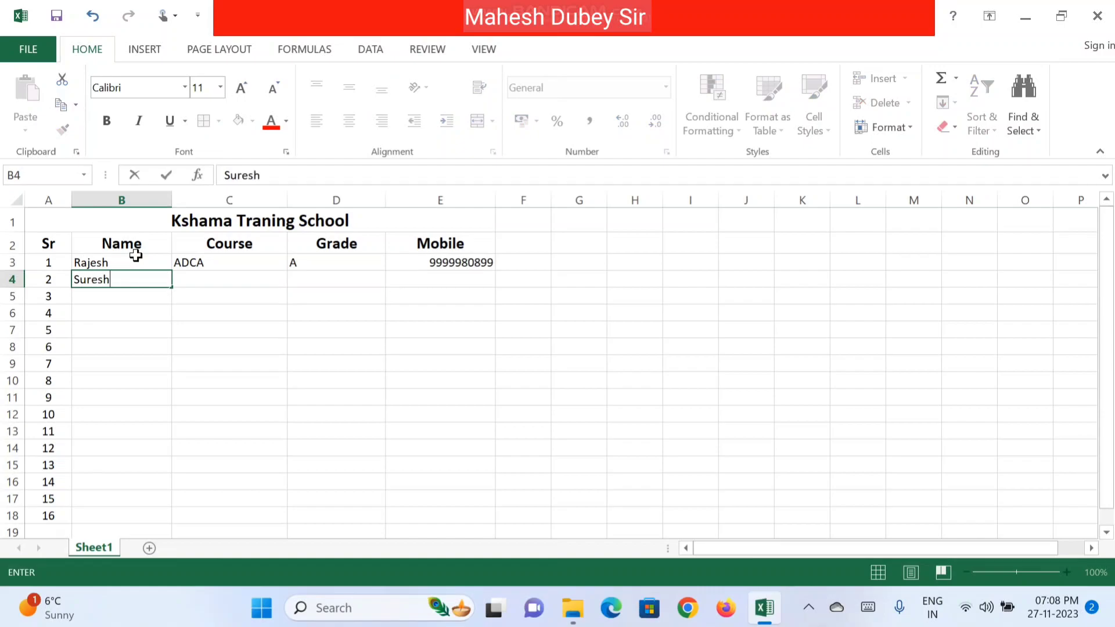
{"action": "key", "text": "Tab"}
{"action": "type", "text": "DCA"}
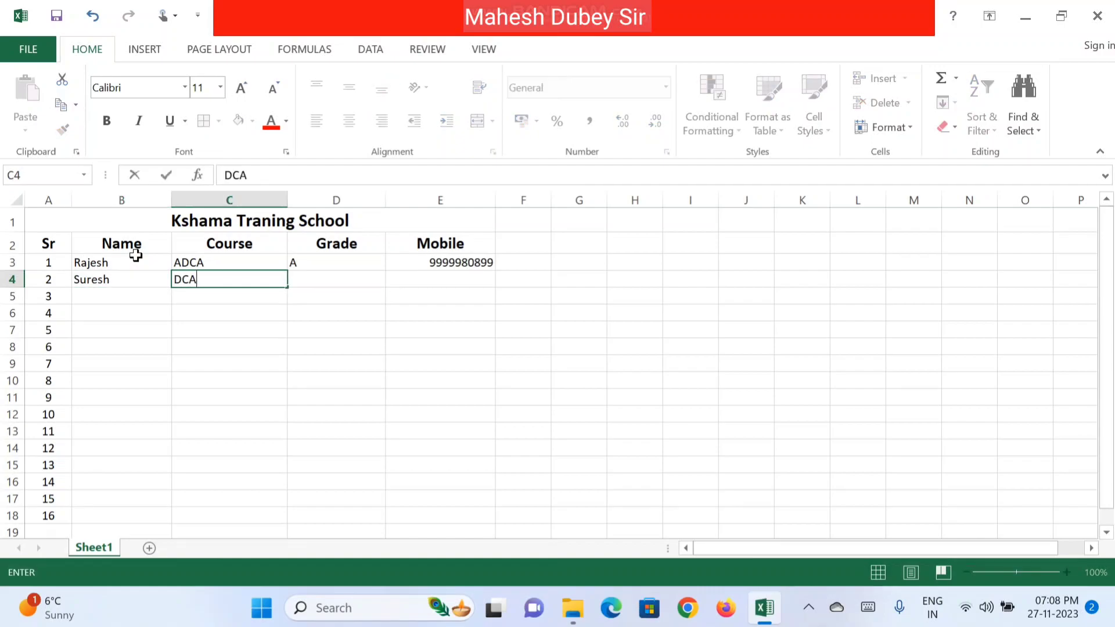
{"action": "key", "text": "Tab"}
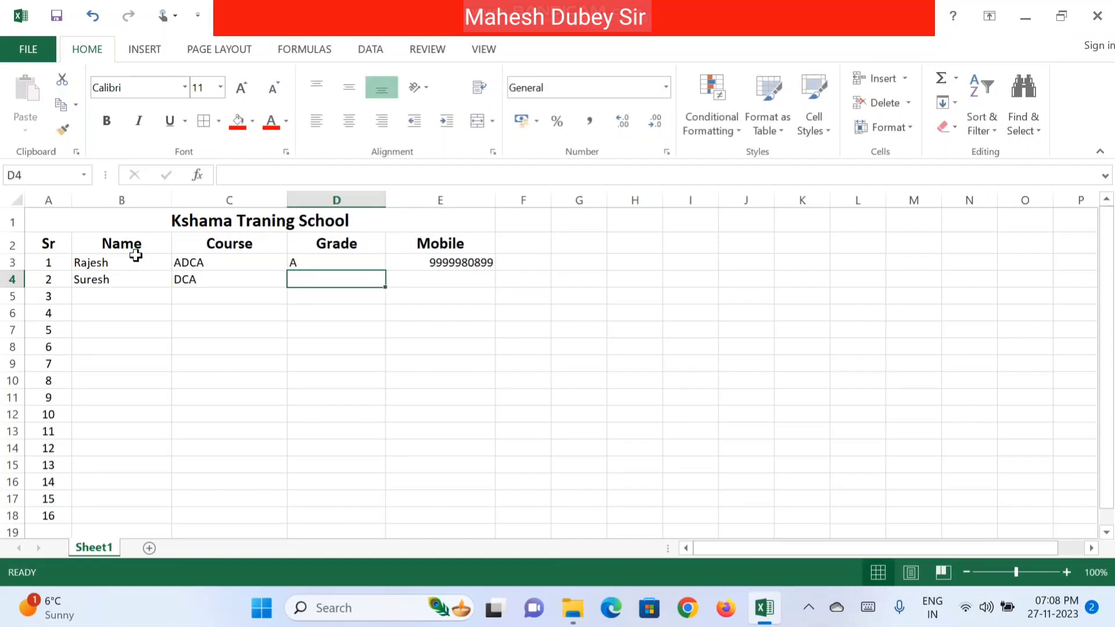
{"action": "type", "text": "A+"}
{"action": "key", "text": "Tab"}
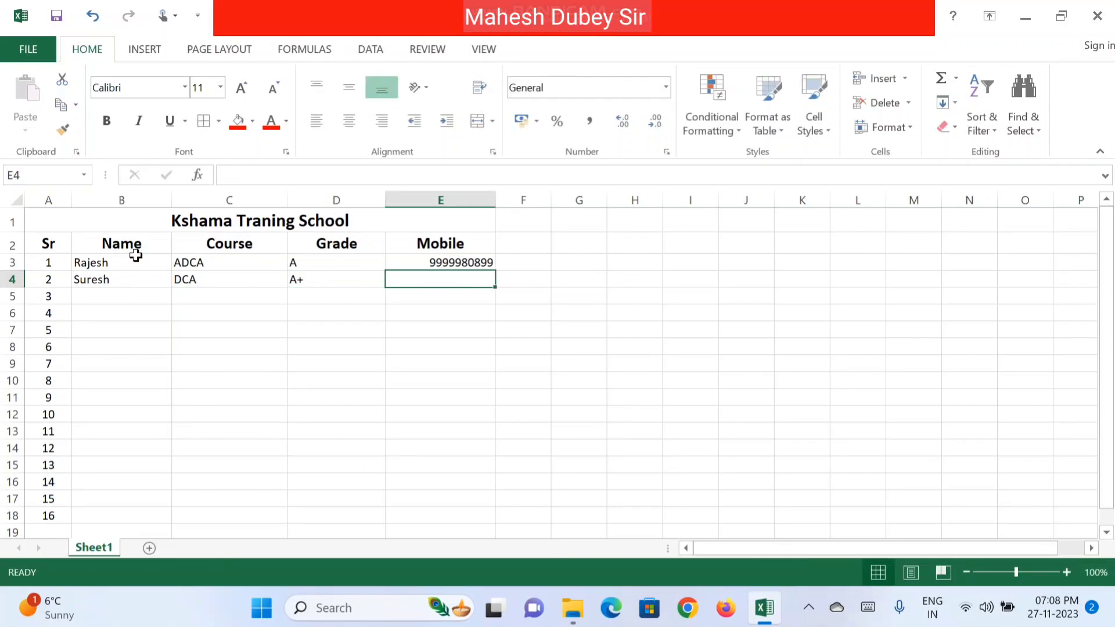
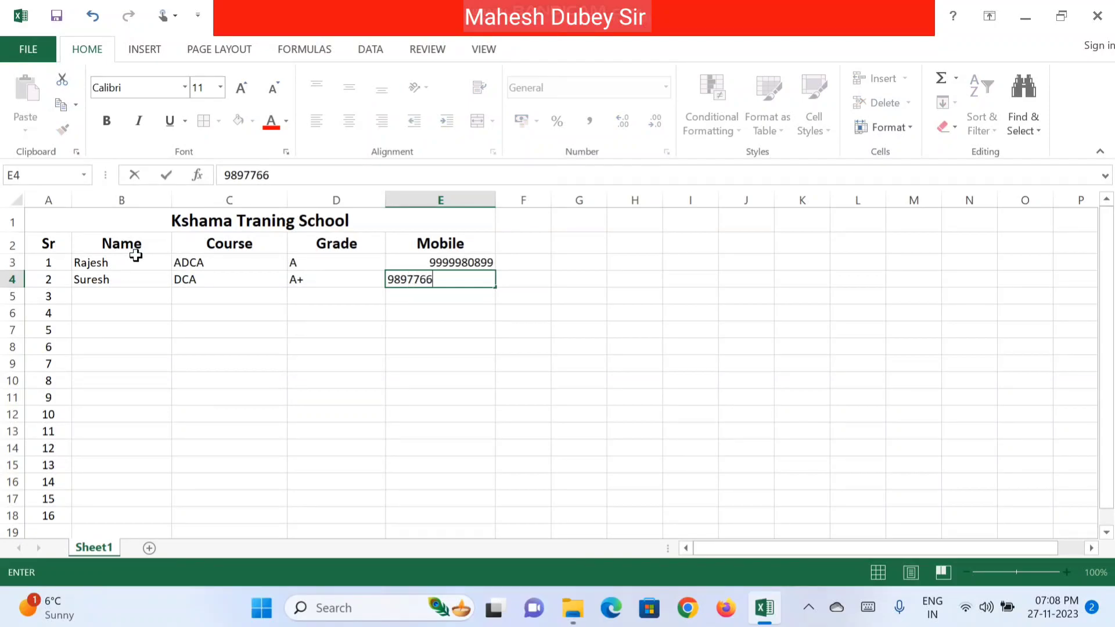
{"action": "key", "text": "Tab"}
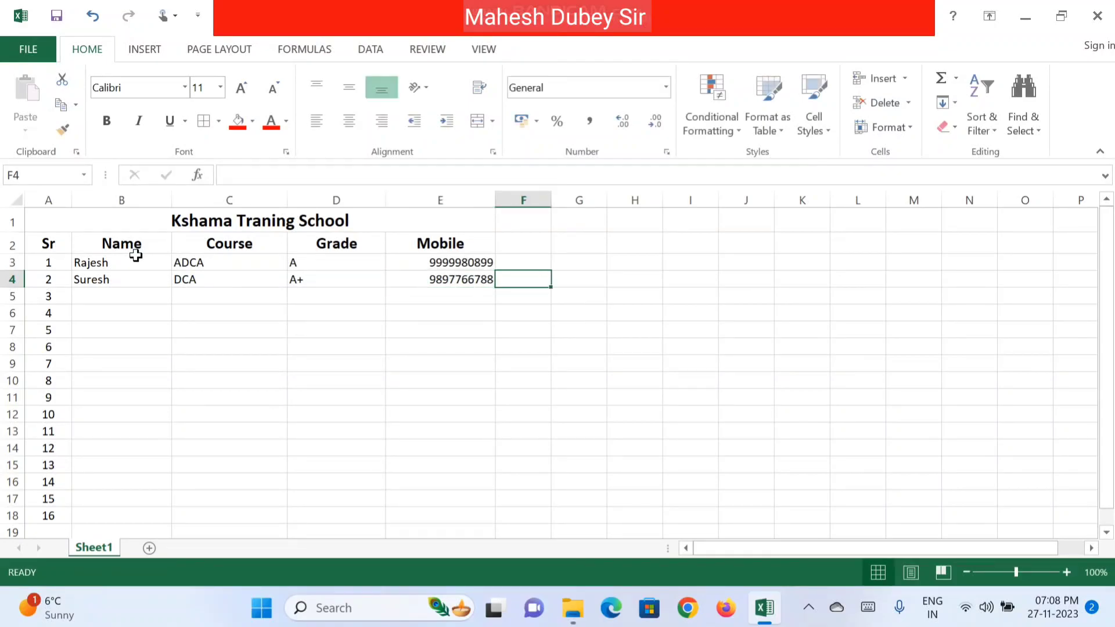
{"action": "key", "text": "Return"}
Step: Enter the third student with course CCC and grade D, then correct their mobile number in E5
{"action": "type", "text": "Manoj"}
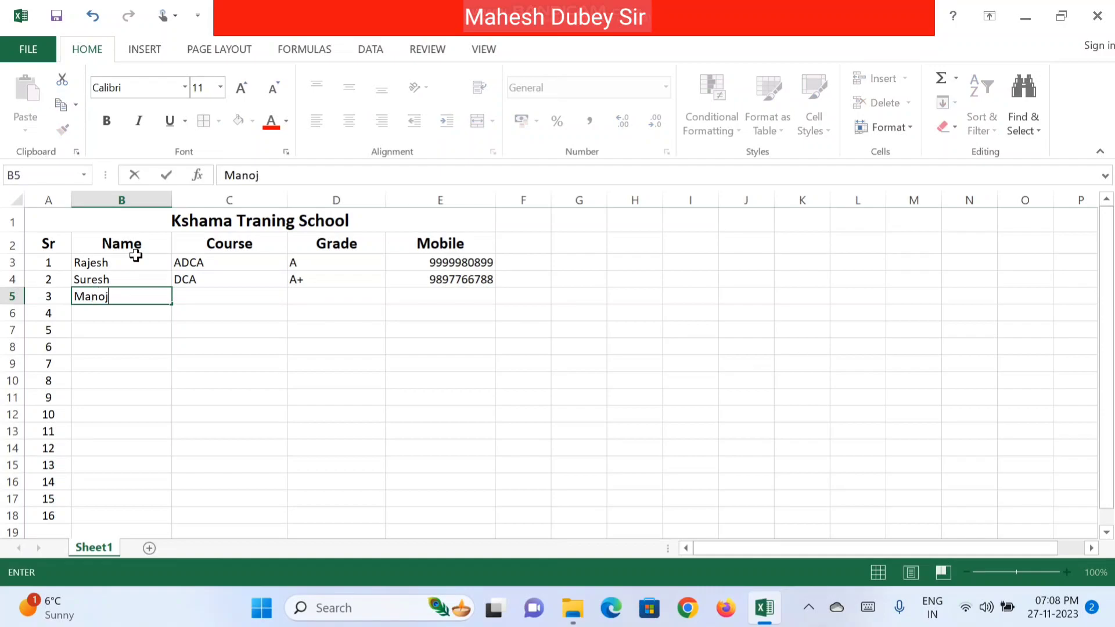
{"action": "key", "text": "Tab"}
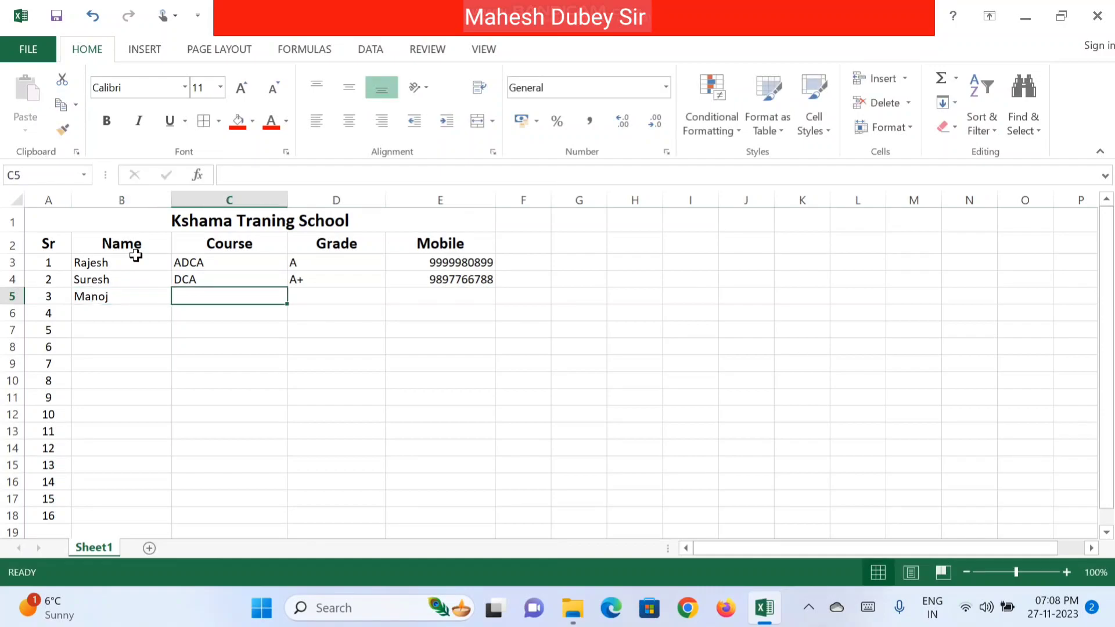
{"action": "type", "text": "CCC"}
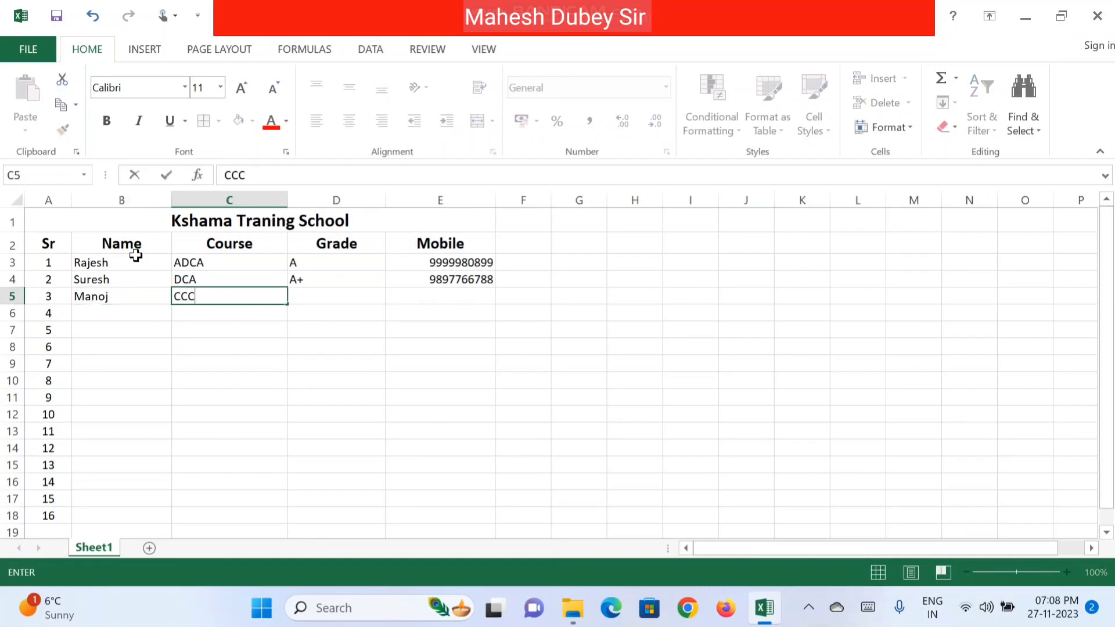
{"action": "key", "text": "Tab"}
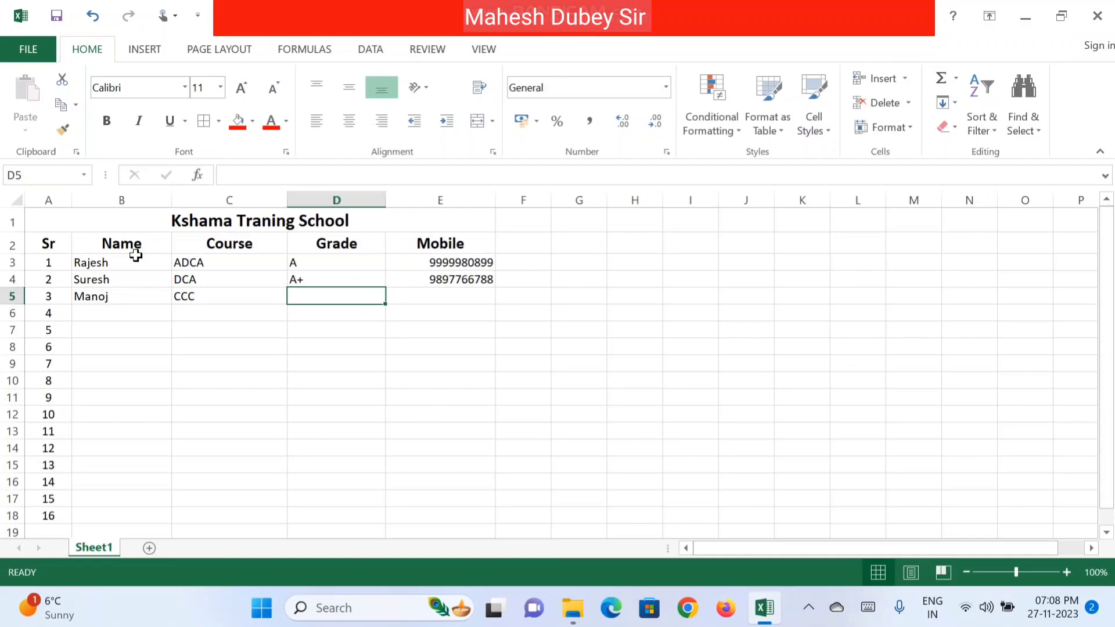
{"action": "type", "text": "D"}
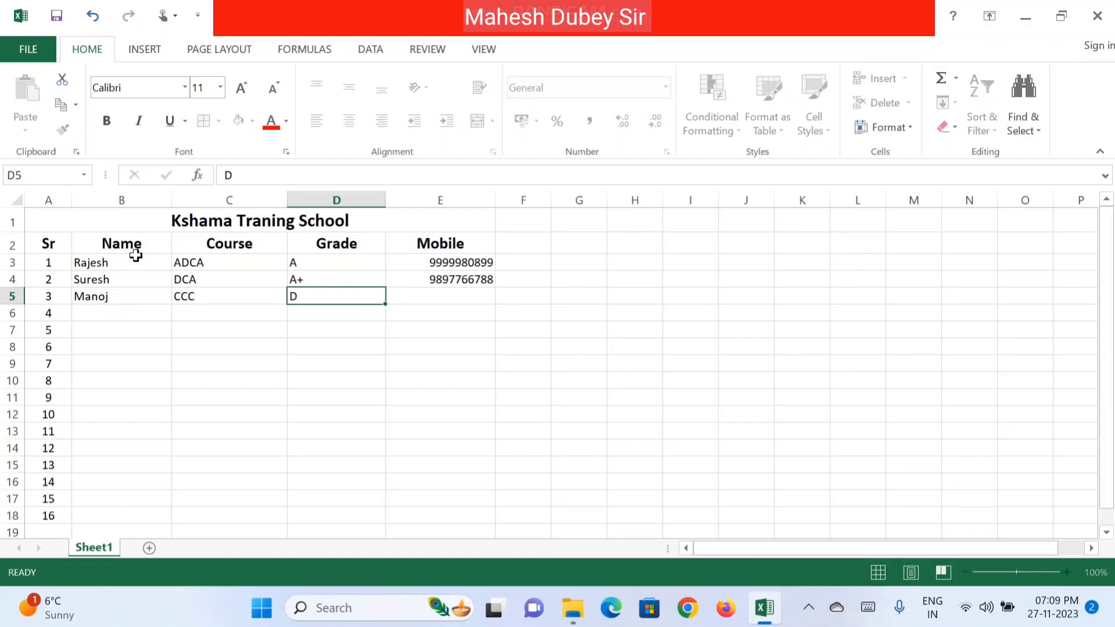
{"action": "key", "text": "Tab"}
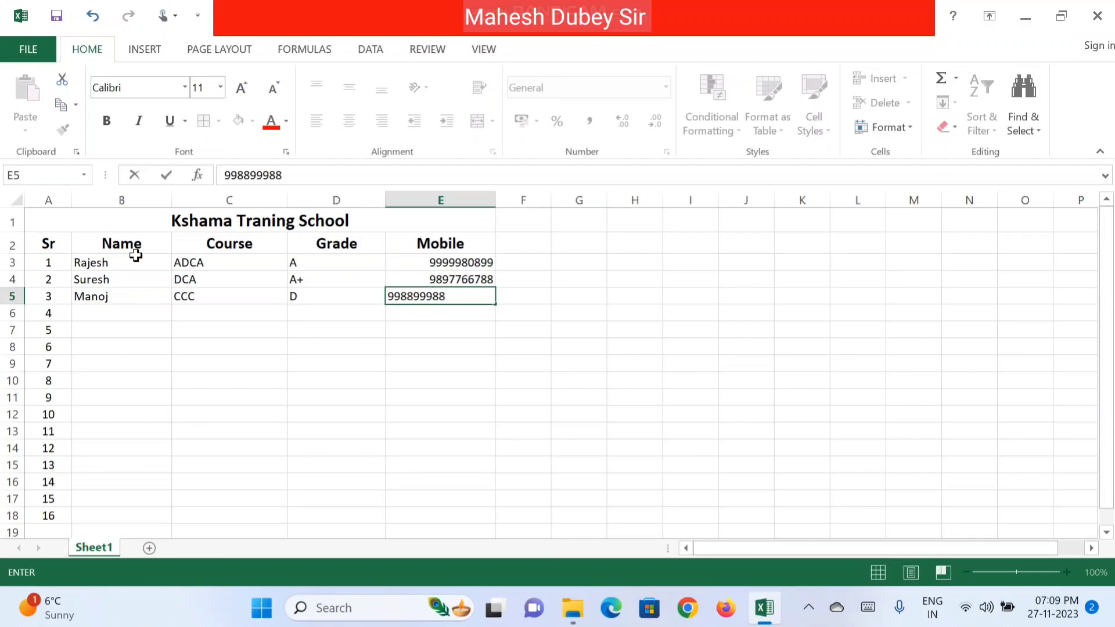
{"action": "key", "text": "Return"}
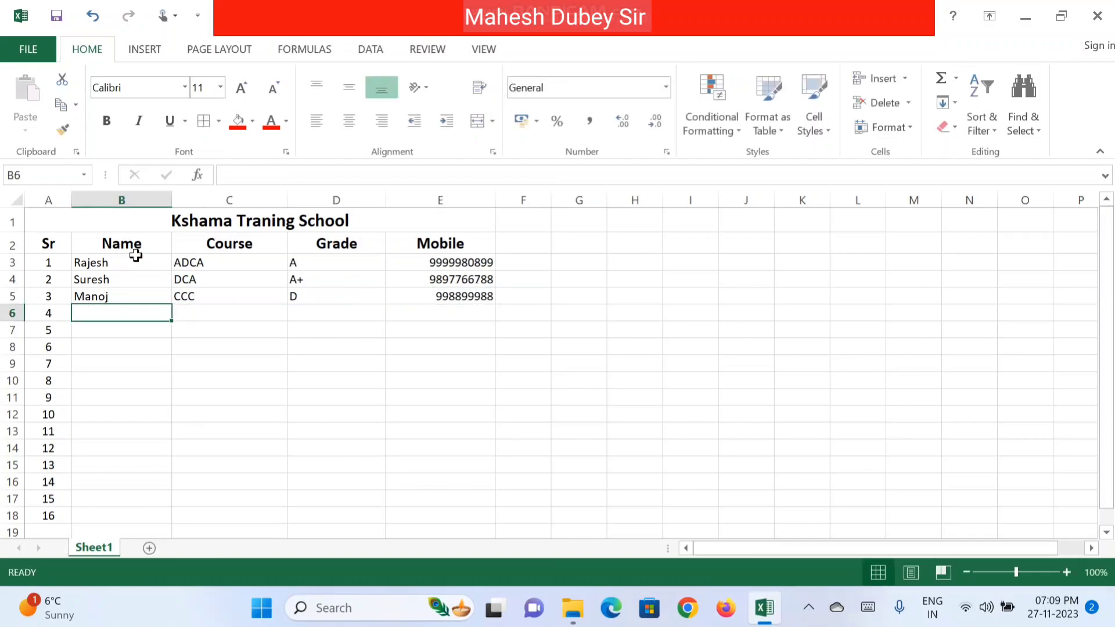
{"action": "double_click", "coordinate": [435, 297]}
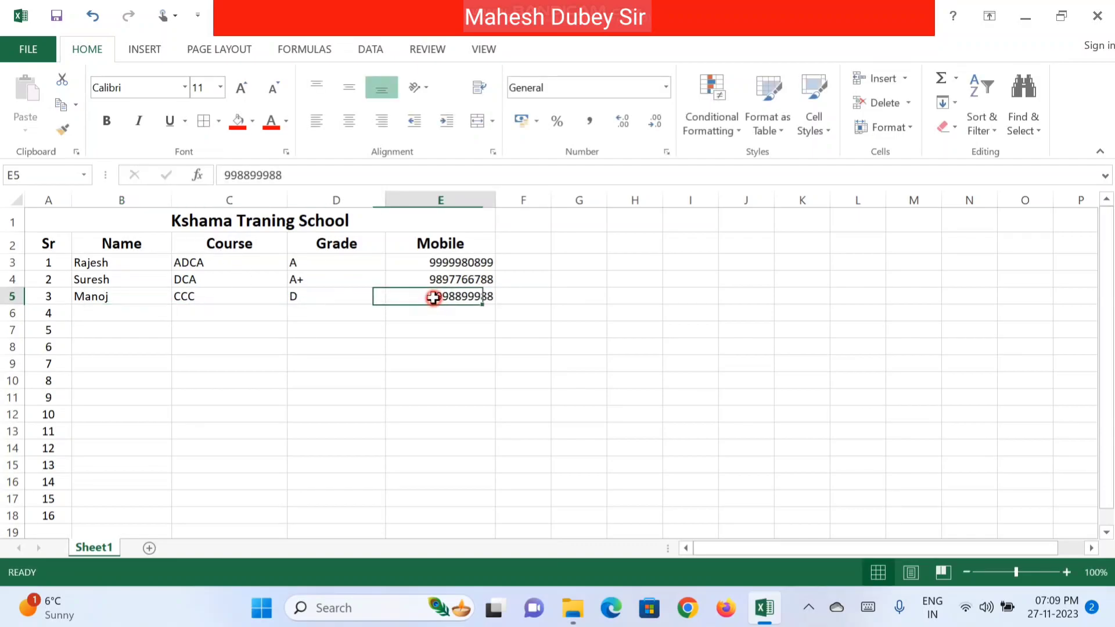
{"action": "type", "text": "0"}
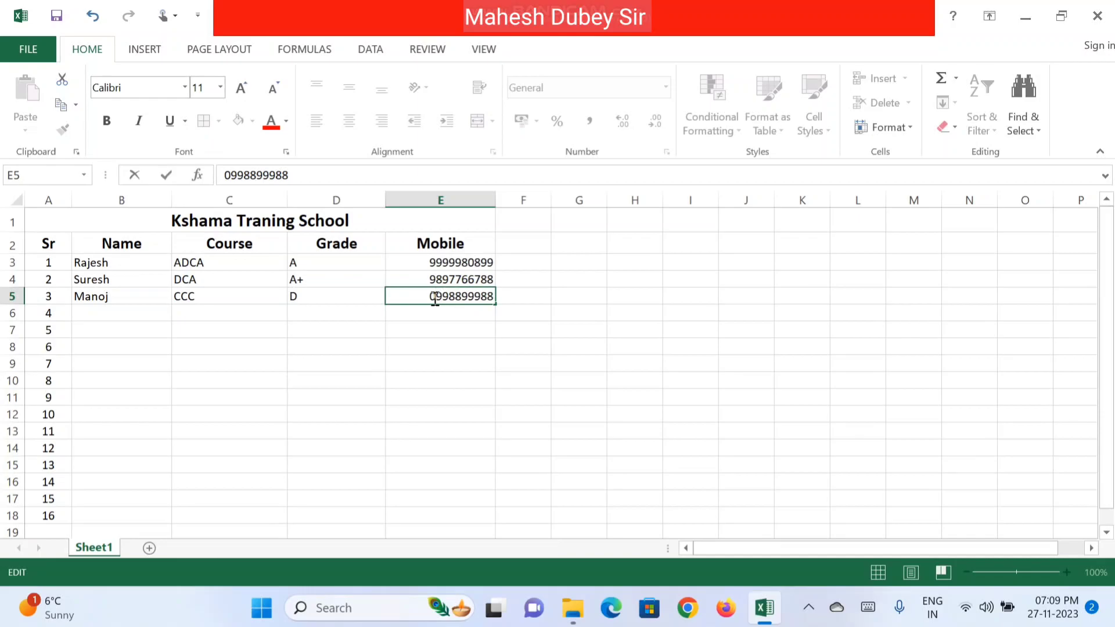
{"action": "left_click", "coordinate": [124, 316]}
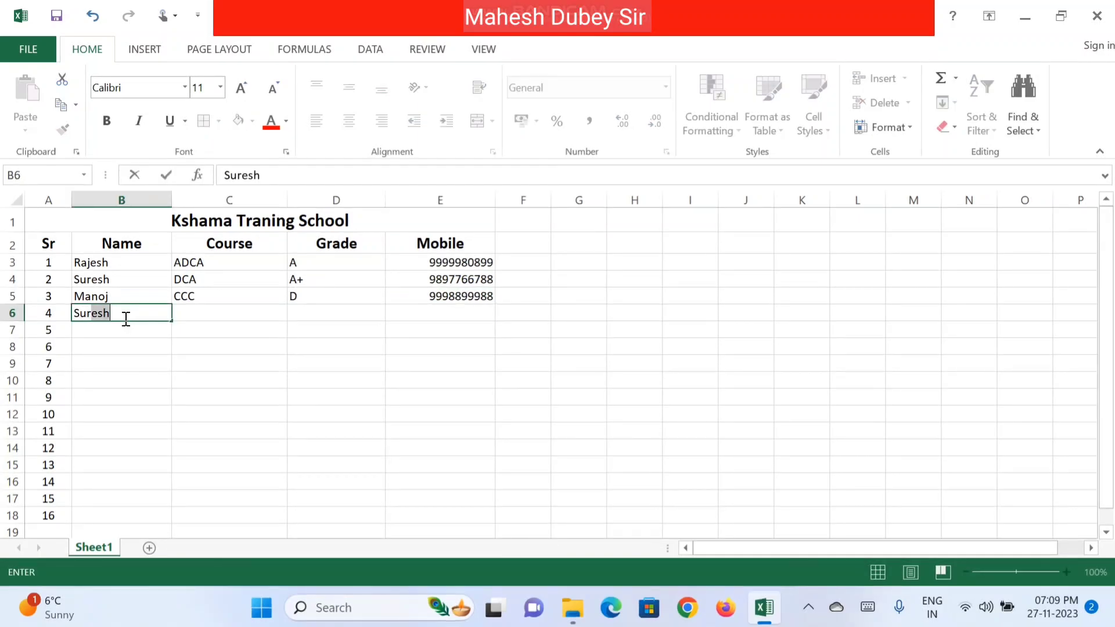
Step: Add the fourth student with course ADCA, grade O, and a mobile copied down ending in 0
{"action": "key", "text": "Tab"}
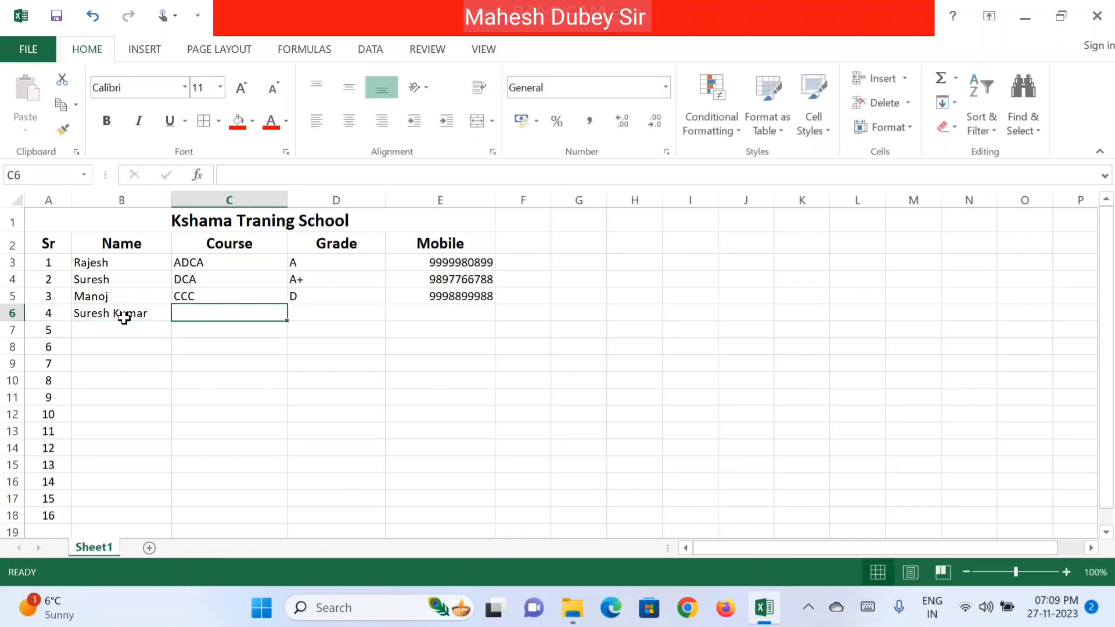
{"action": "type", "text": "ADCA"}
{"action": "key", "text": "Tab"}
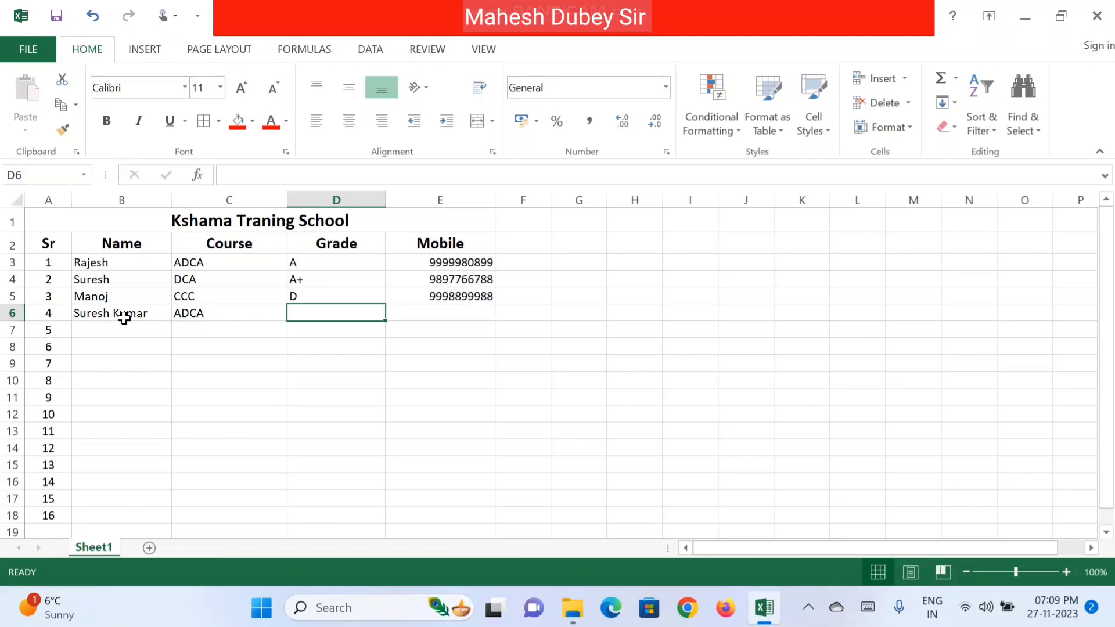
{"action": "type", "text": "O"}
{"action": "key", "text": "Tab"}
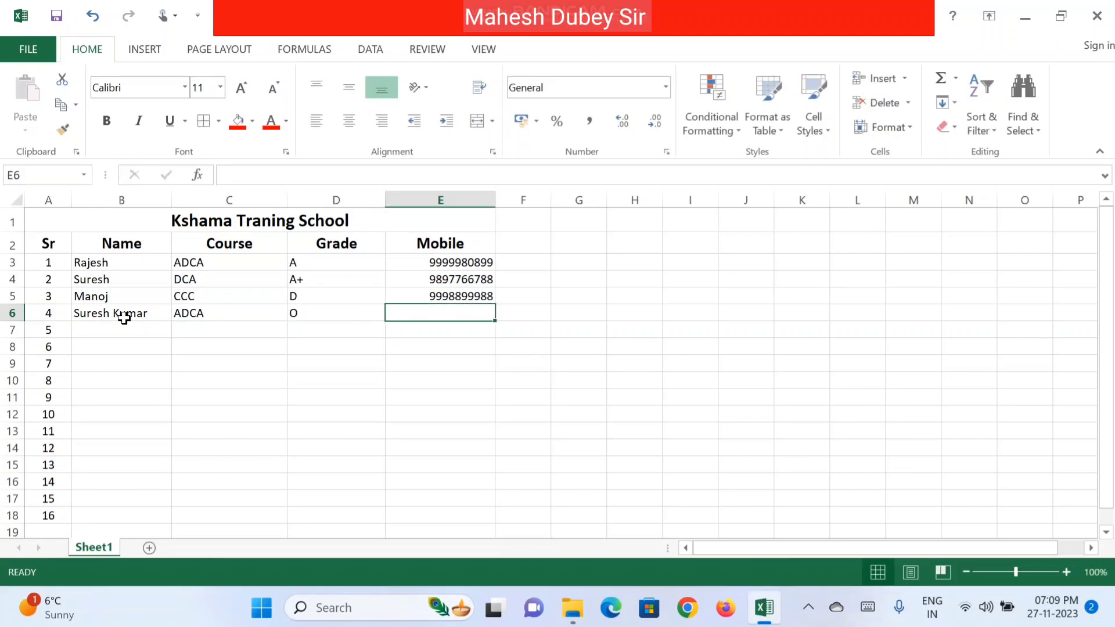
{"action": "key", "text": "ctrl+d"}
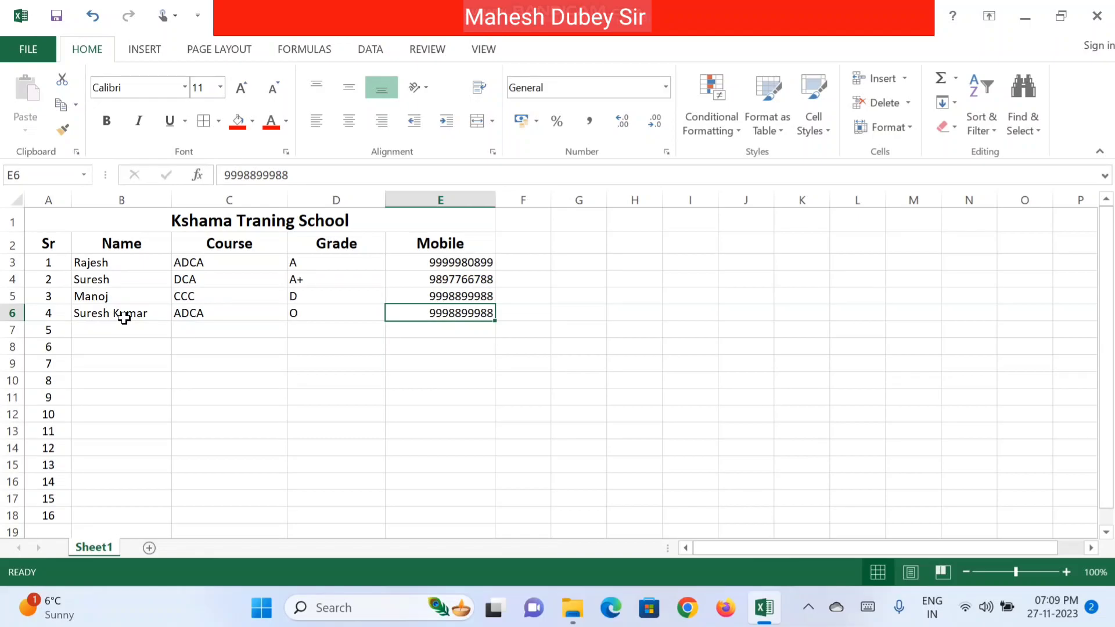
{"action": "key", "text": "F2"}
{"action": "key", "text": "BackSpace"}
{"action": "type", "text": "0"}
{"action": "left_click", "coordinate": [126, 324]}
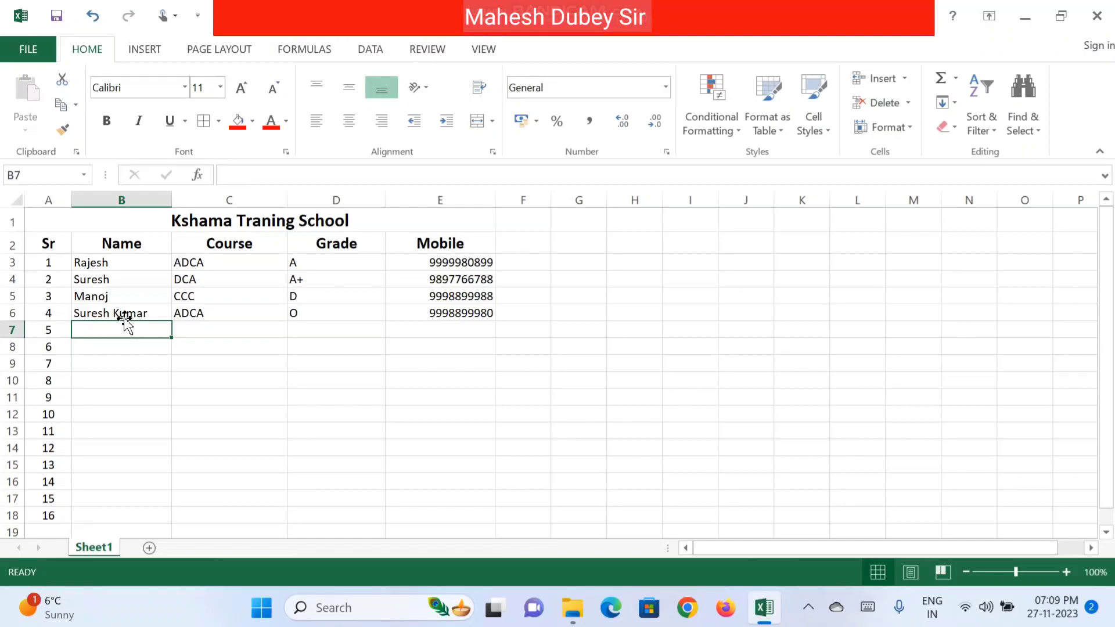
Step: Add the fifth student with course ADCA, grade C, and a mobile copied down ending in 90
{"action": "type", "text": "Umesh"}
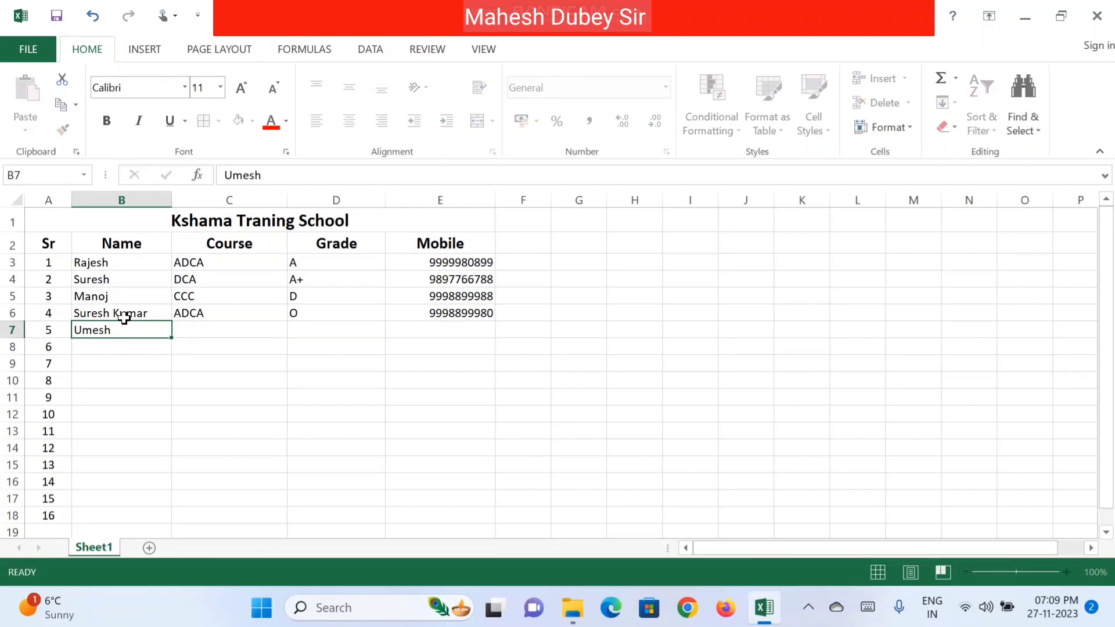
{"action": "key", "text": "Tab"}
{"action": "type", "text": "ADCA"}
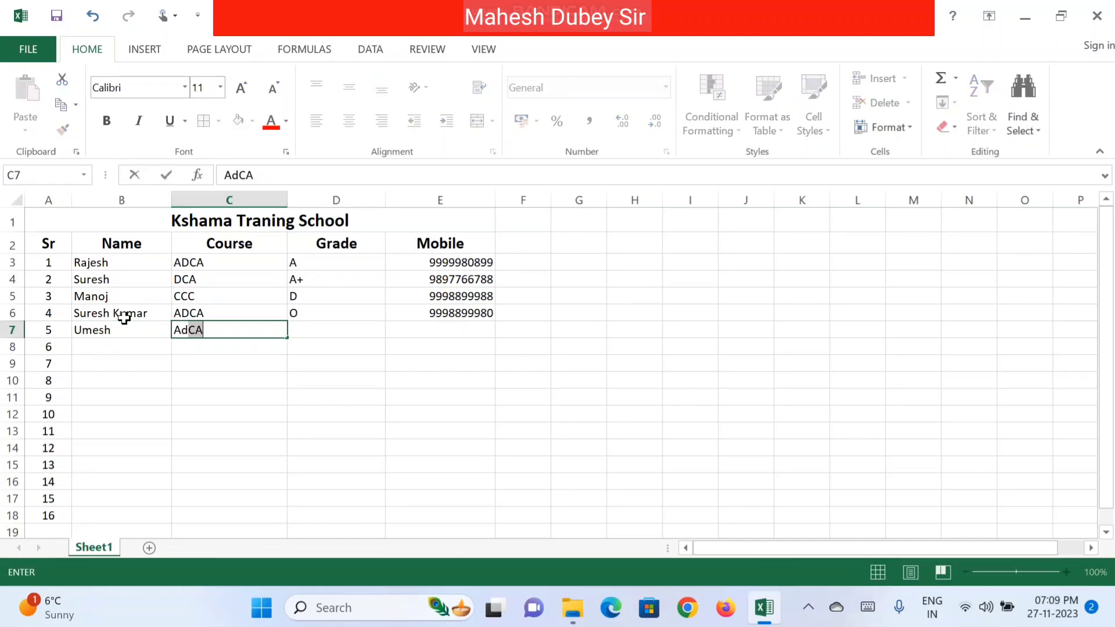
{"action": "key", "text": "Tab"}
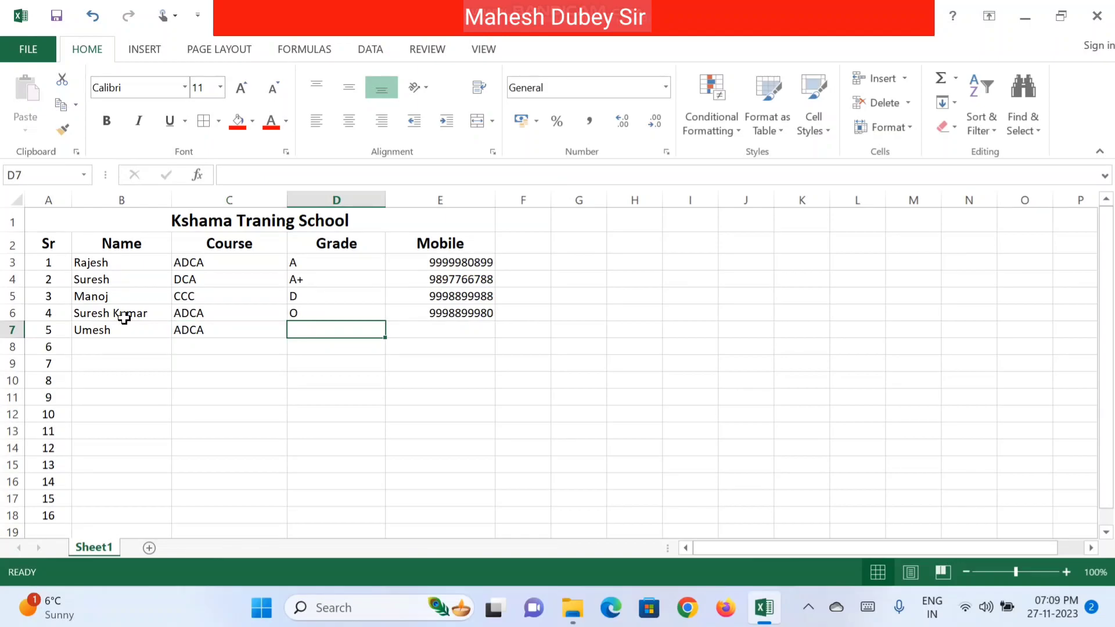
{"action": "type", "text": "C"}
{"action": "key", "text": "Tab"}
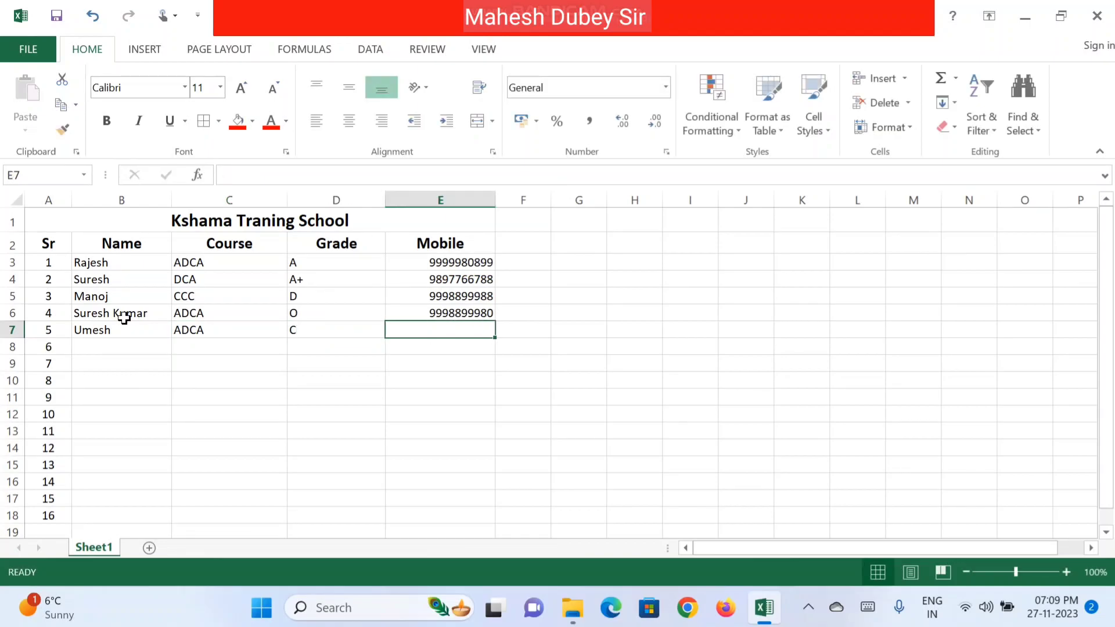
{"action": "key", "text": "ctrl+d"}
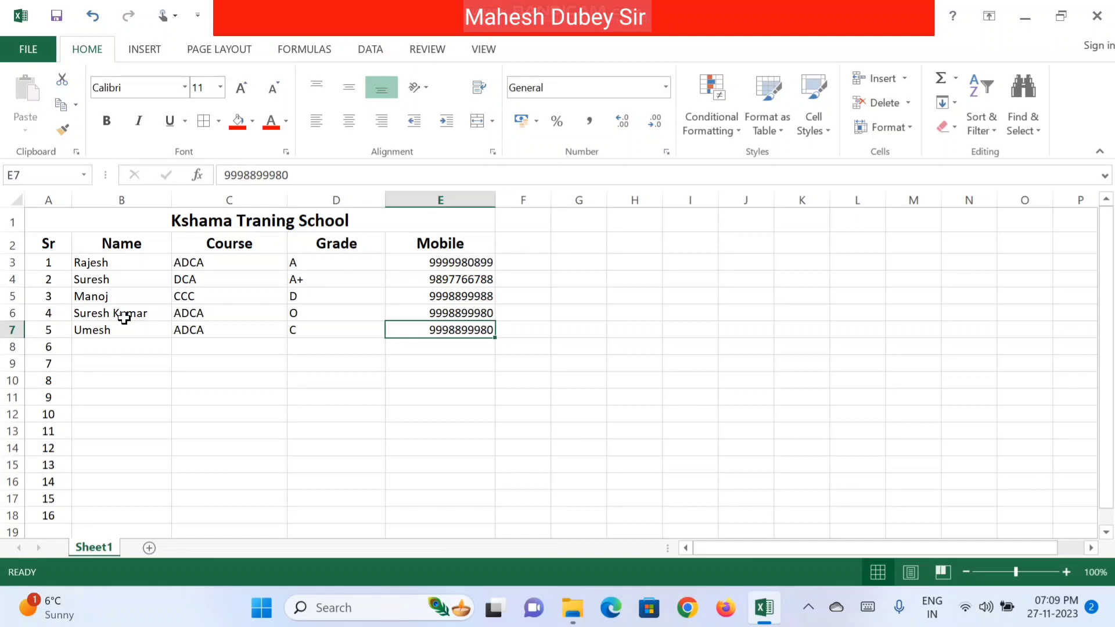
{"action": "key", "text": "F2"}
{"action": "key", "text": "BackSpace"}
{"action": "key", "text": "BackSpace"}
{"action": "type", "text": "90"}
{"action": "key", "text": "Return"}
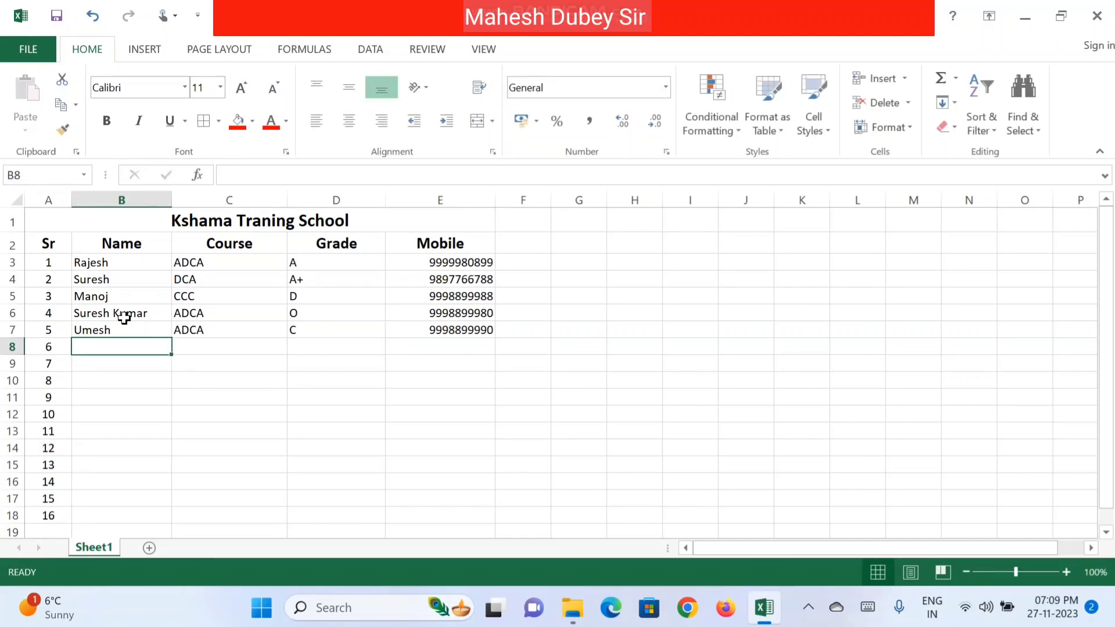
Step: Add the sixth student in row 8 with course CCC, grade A, and a mobile ending in 789
{"action": "type", "text": "M"}
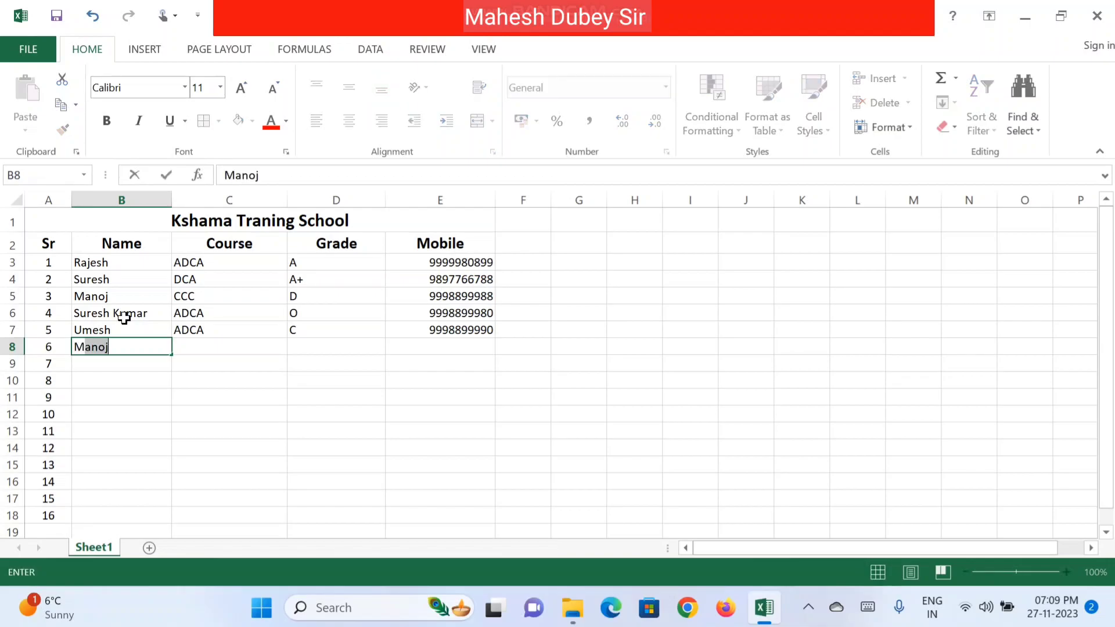
{"action": "type", "text": "anjeet"}
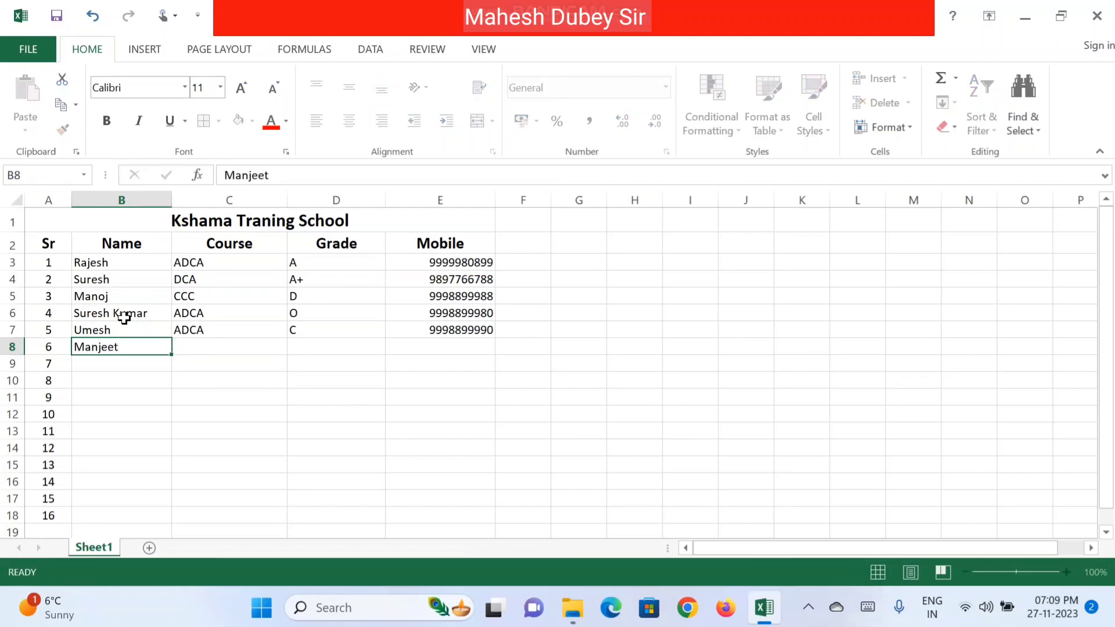
{"action": "key", "text": "Tab"}
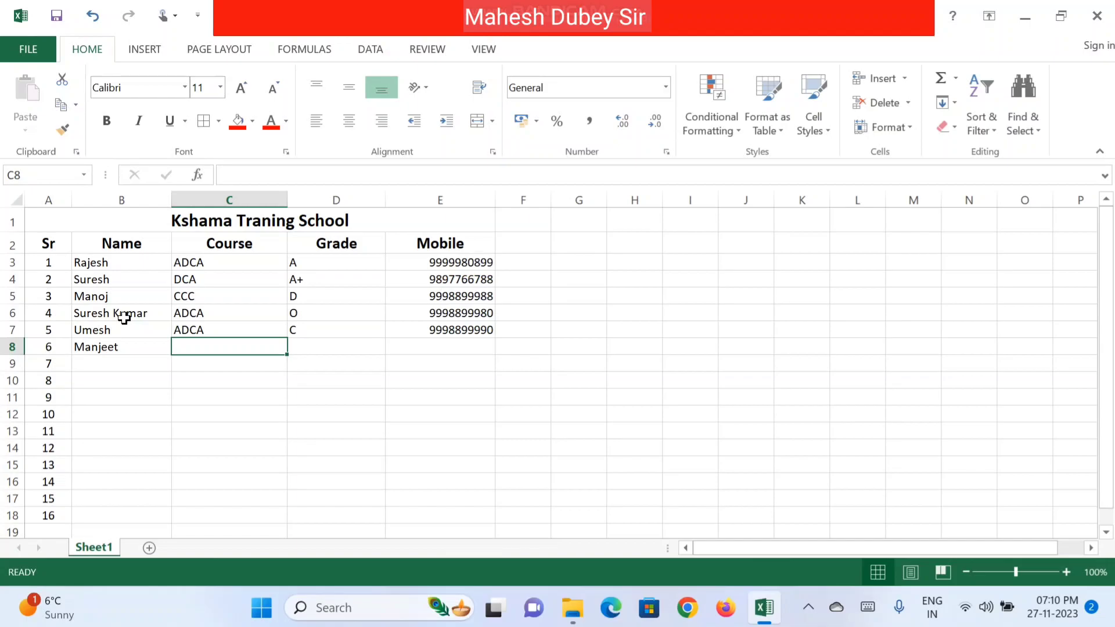
{"action": "type", "text": "CC"}
{"action": "key", "text": "Tab"}
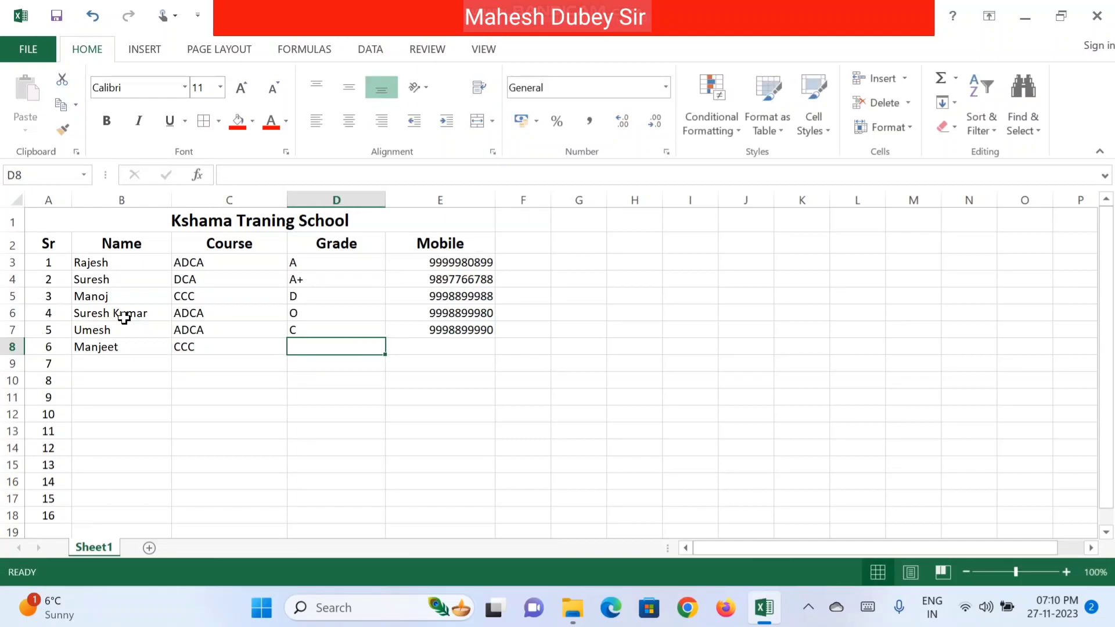
{"action": "type", "text": "A"}
{"action": "key", "text": "Tab"}
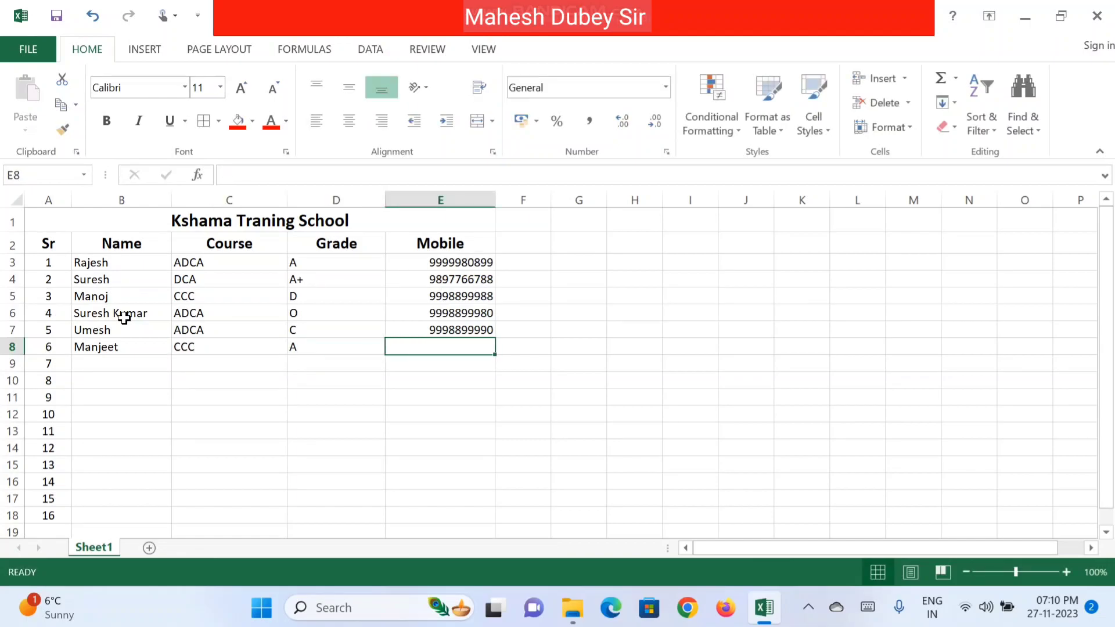
{"action": "key", "text": "ctrl+d"}
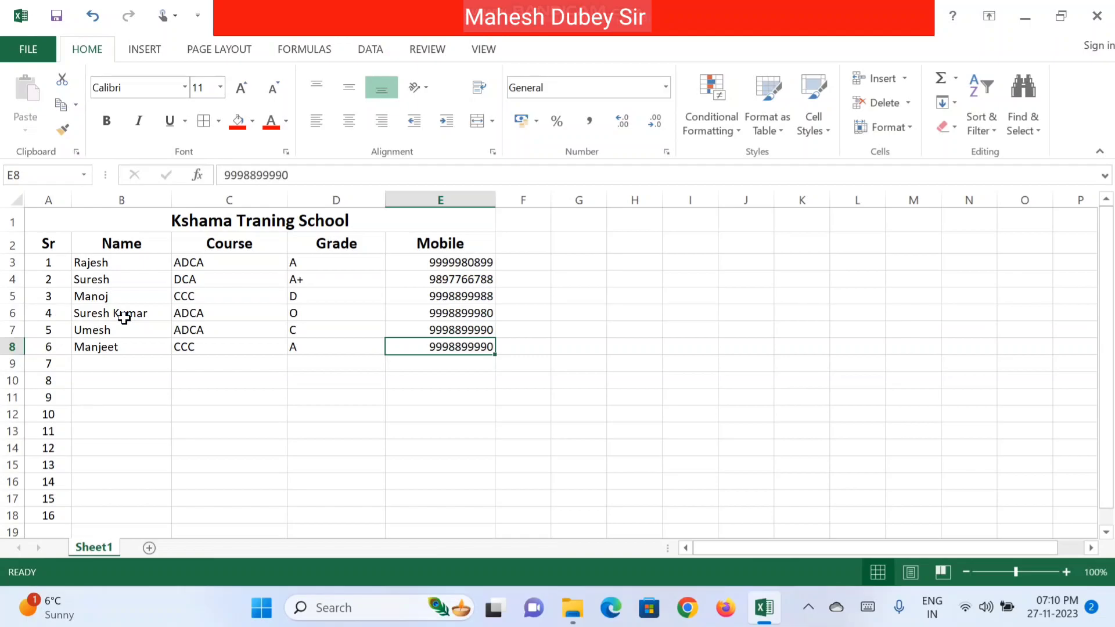
{"action": "key", "text": "F2"}
{"action": "key", "text": "BackSpace"}
{"action": "key", "text": "BackSpace"}
{"action": "key", "text": "BackSpace"}
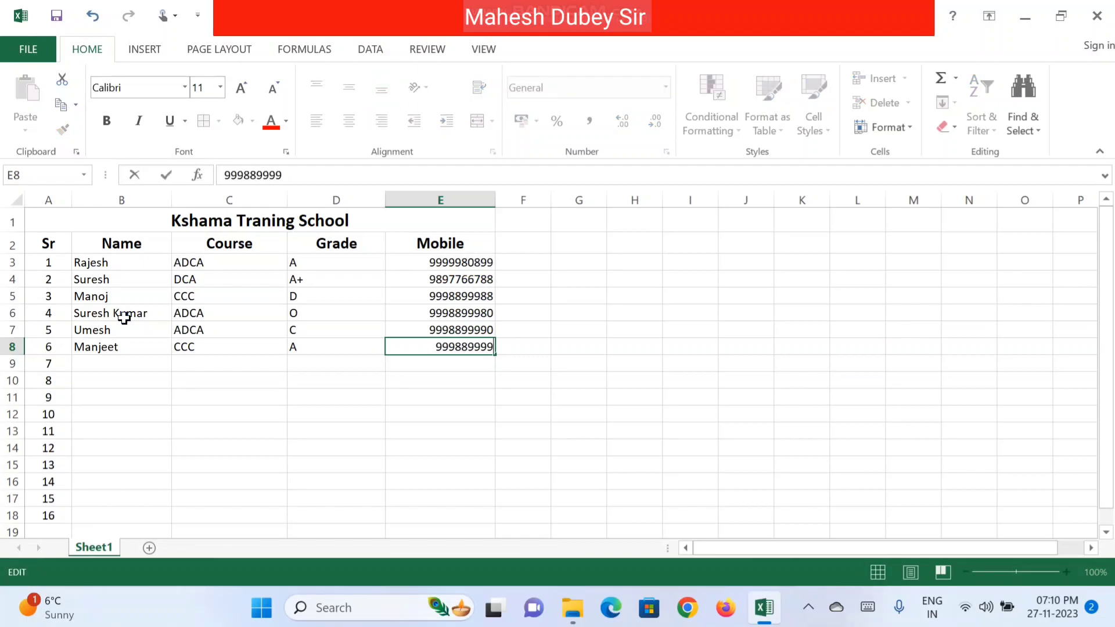
{"action": "type", "text": "789"}
{"action": "key", "text": "Return"}
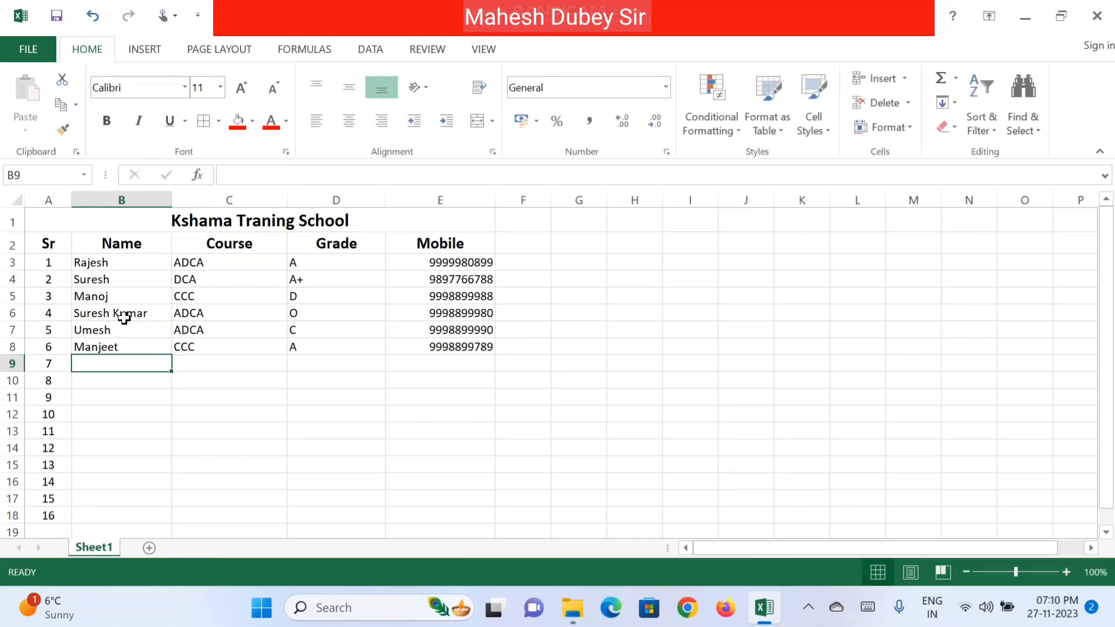
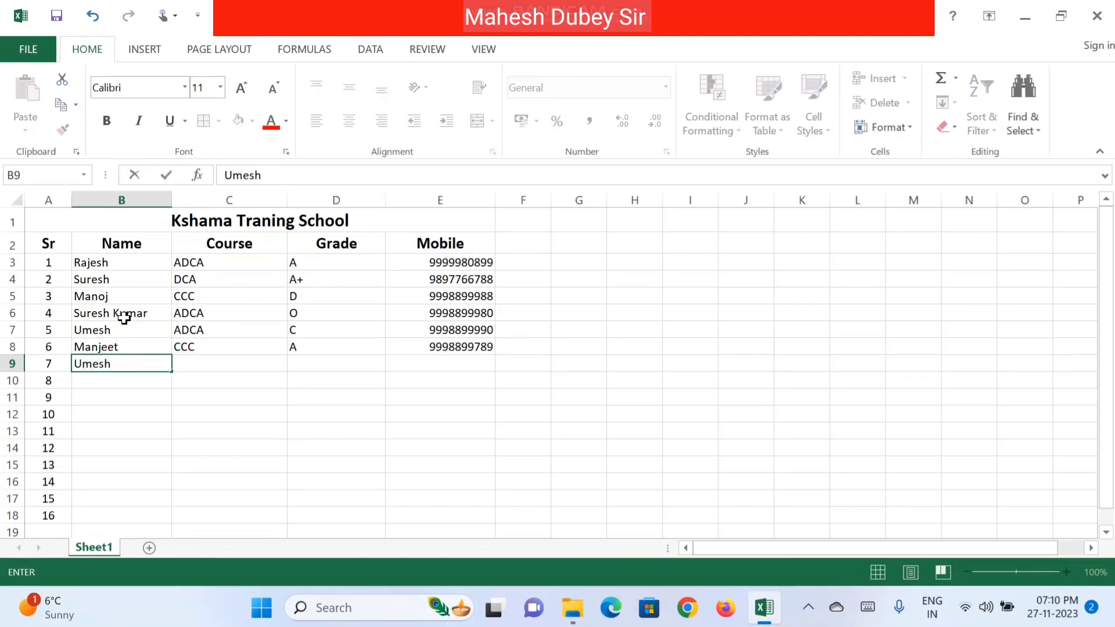
Step: Add the seventh student in row 9 with course DCA, grade A, and a mobile ending in 0
{"action": "key", "text": "Tab"}
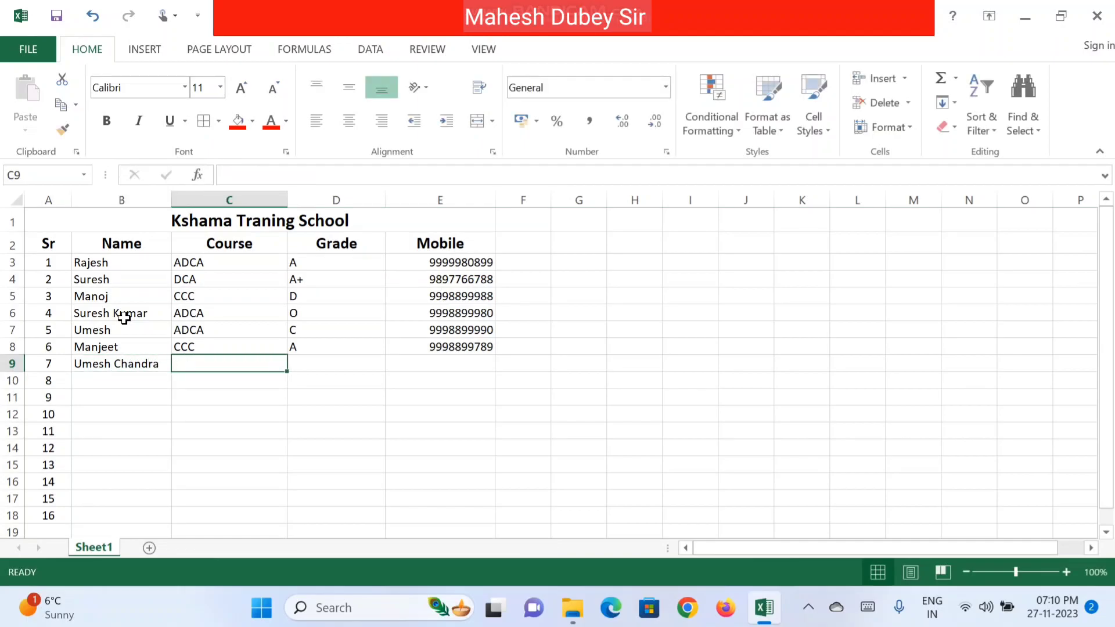
{"action": "type", "text": "DCA"}
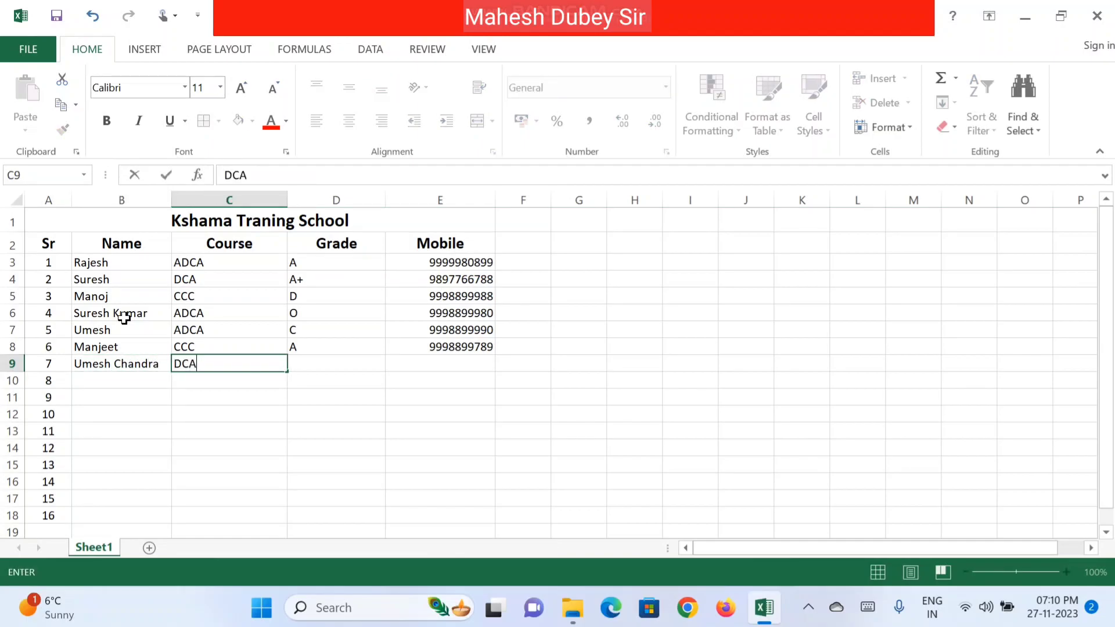
{"action": "key", "text": "Tab"}
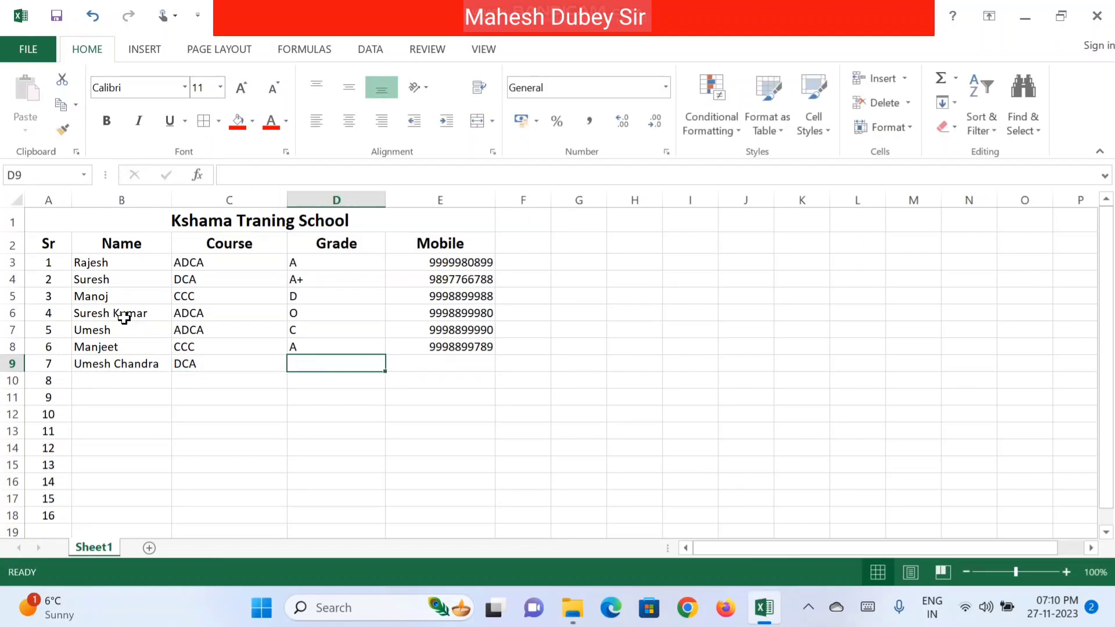
{"action": "type", "text": "A"}
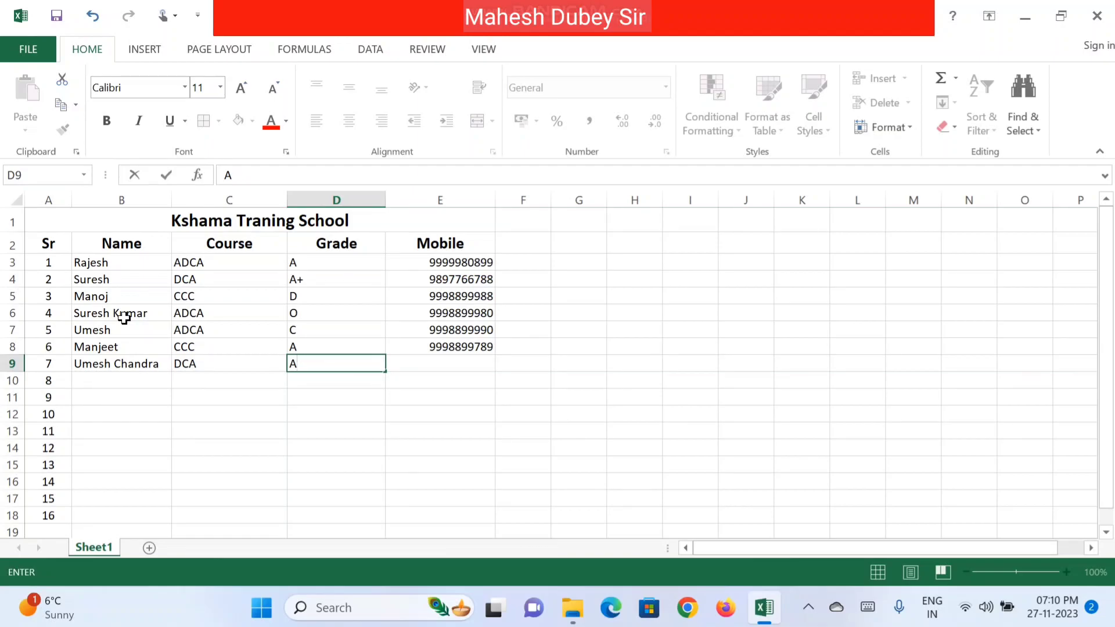
{"action": "key", "text": "Tab"}
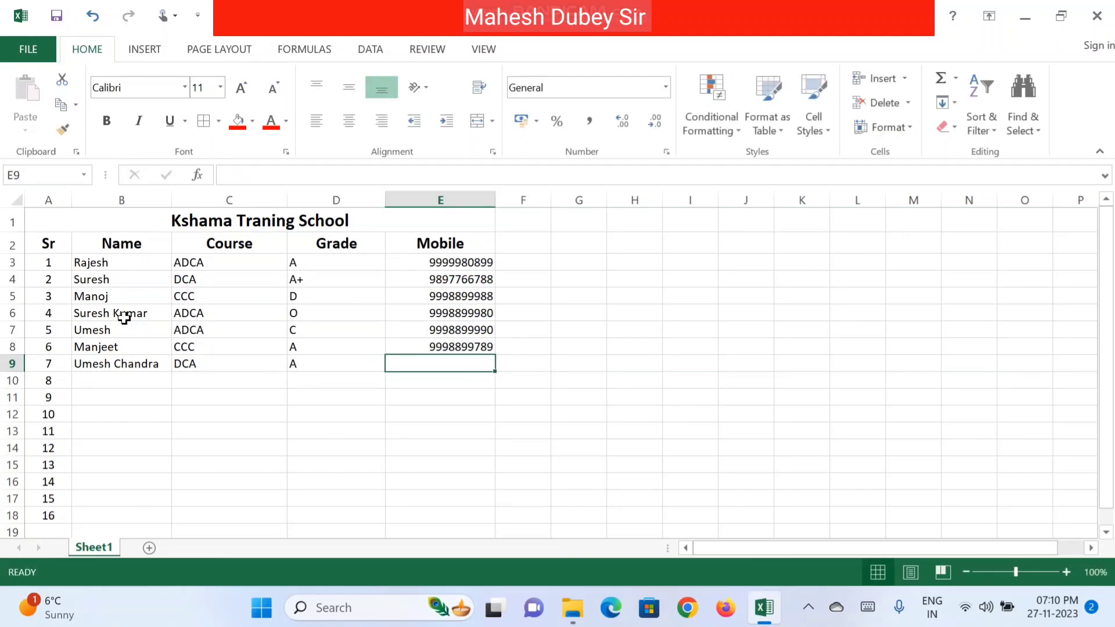
{"action": "key", "text": "ctrl+d"}
{"action": "key", "text": "F2"}
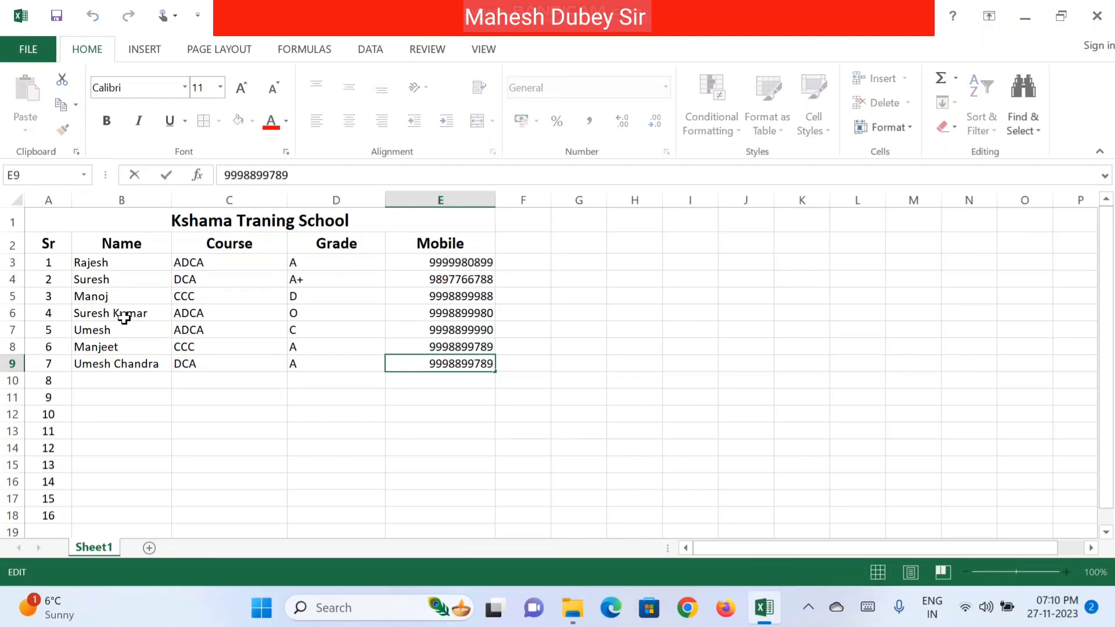
{"action": "key", "text": "BackSpace"}
{"action": "type", "text": "0"}
{"action": "key", "text": "Return"}
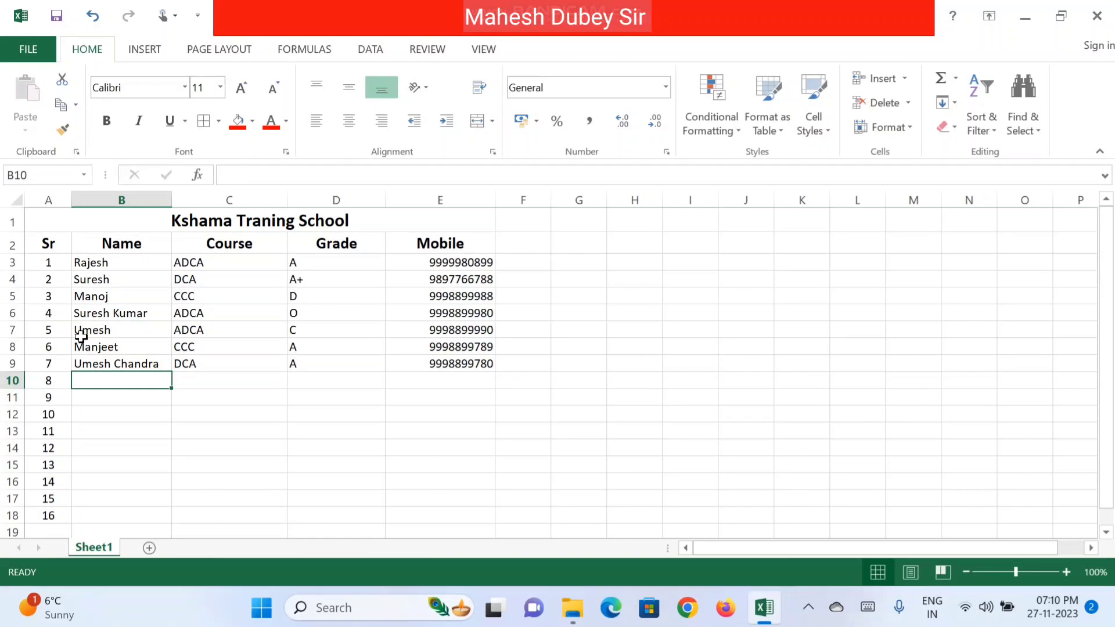
Step: Clear the unused serial numbers 8 to 16 from A10:A18
{"action": "left_click_drag", "start_coordinate": [41, 380], "coordinate": [45, 516]}
{"action": "key", "text": "Delete"}
{"action": "left_click", "coordinate": [144, 395]}
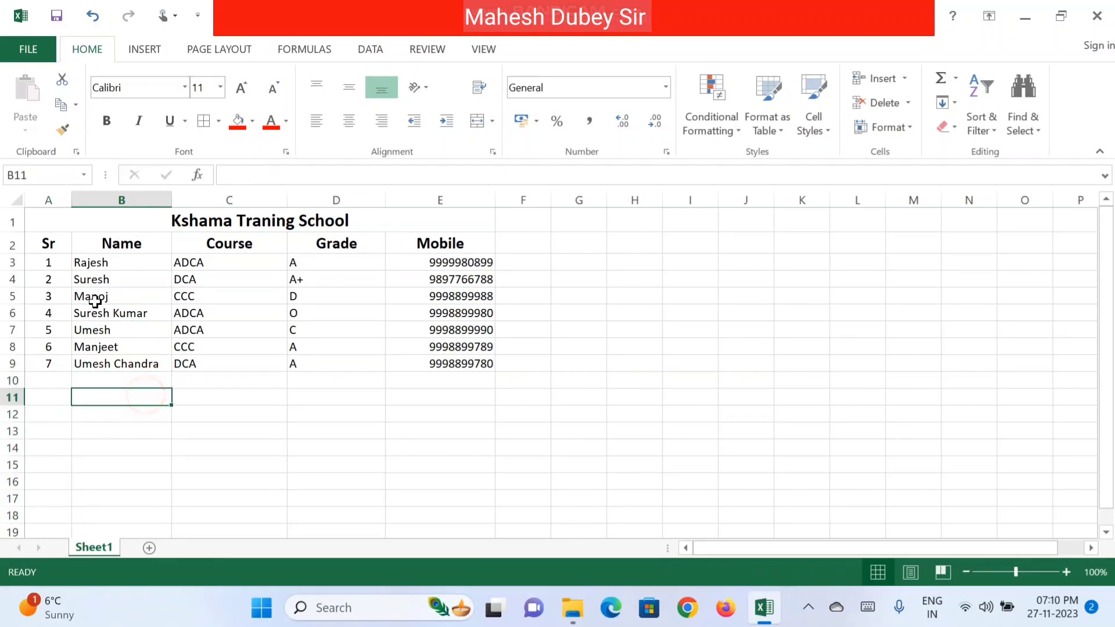
Step: Apply All Borders to the student table A2:E9
{"action": "left_click_drag", "start_coordinate": [52, 249], "coordinate": [473, 363]}
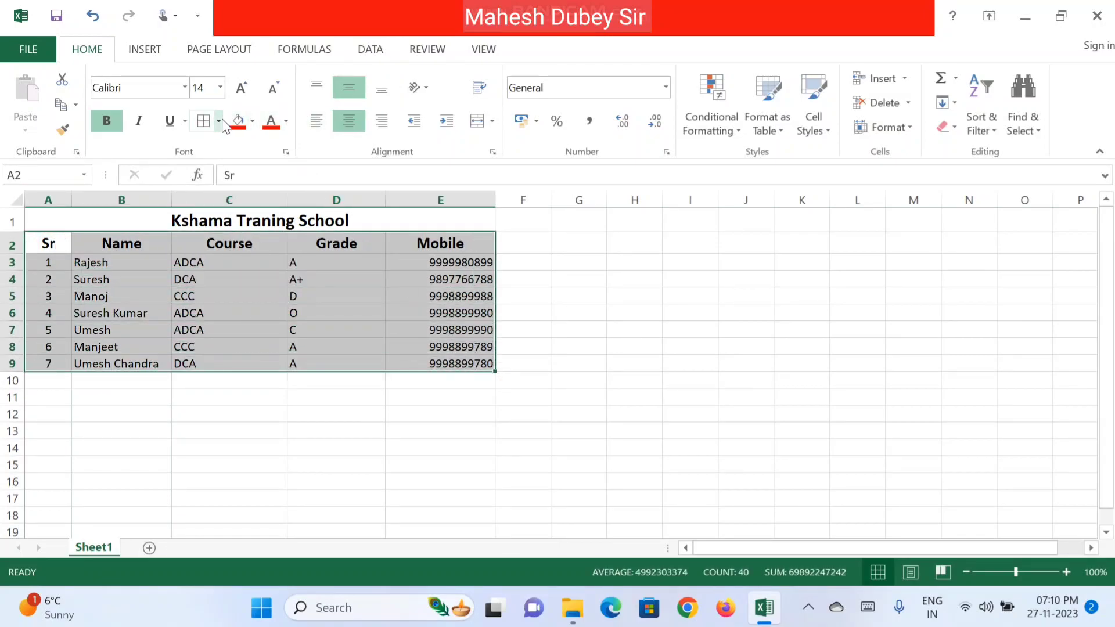
{"action": "left_click", "coordinate": [219, 120]}
{"action": "left_click", "coordinate": [257, 274]}
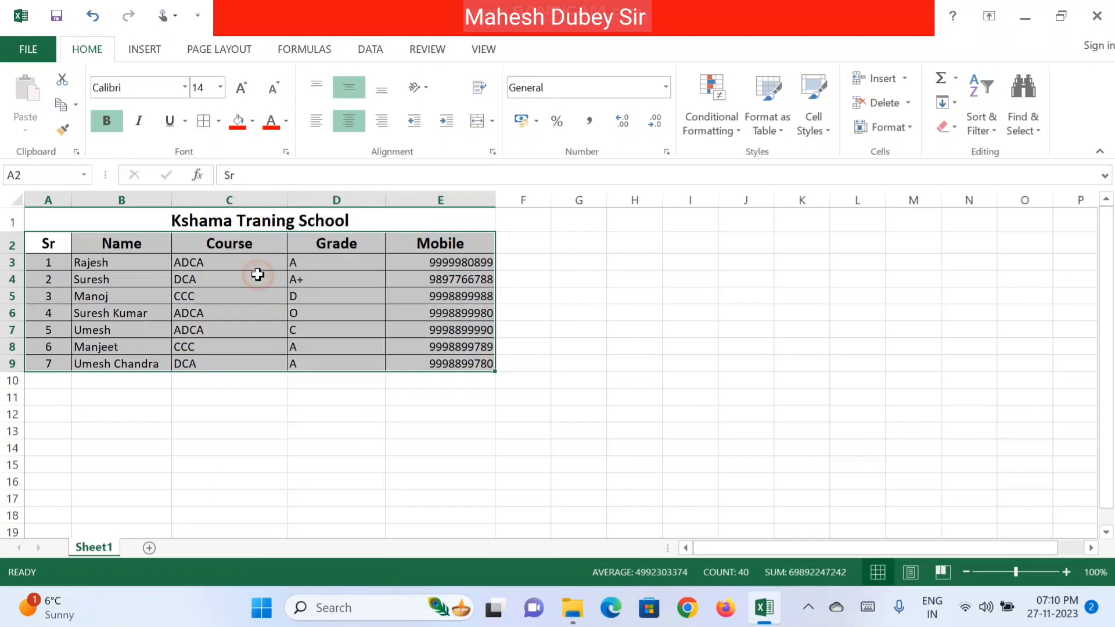
{"action": "left_click", "coordinate": [151, 225]}
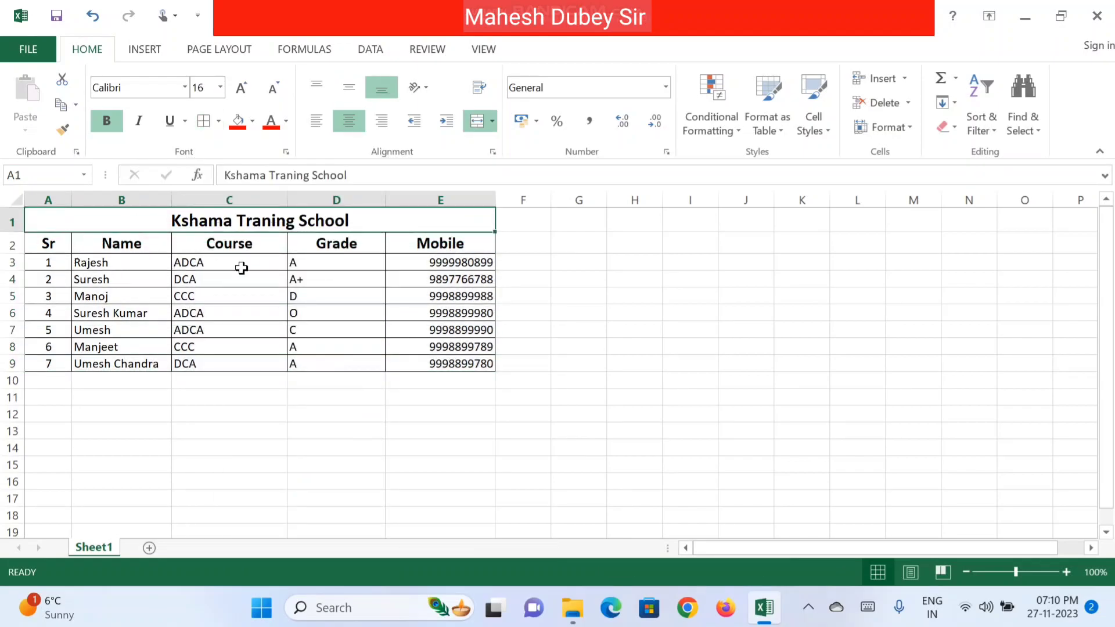
Step: Centre the grades in D3:D9 and mobiles in E3:E9, then AutoFit column E
{"action": "left_click_drag", "start_coordinate": [299, 267], "coordinate": [316, 361]}
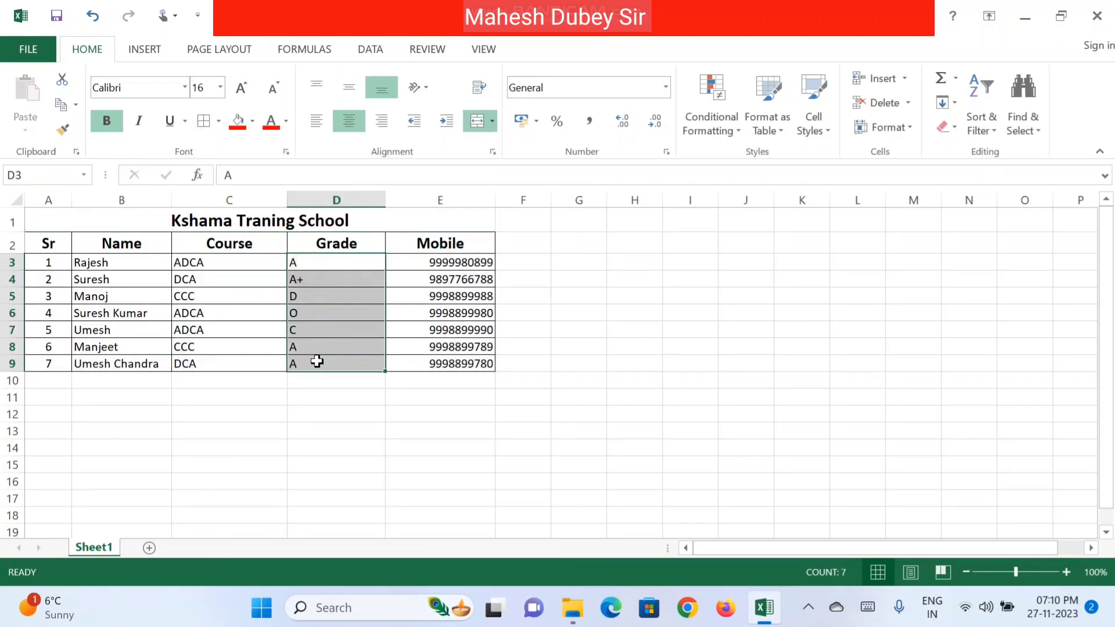
{"action": "left_click", "coordinate": [349, 120]}
{"action": "left_click", "coordinate": [348, 87]}
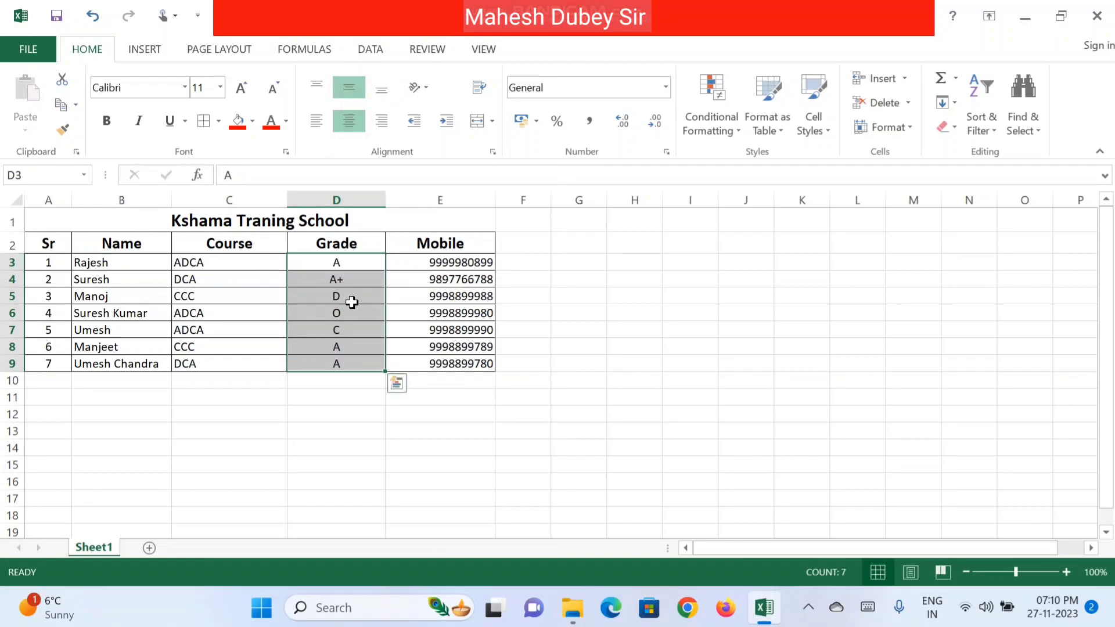
{"action": "left_click_drag", "start_coordinate": [459, 262], "coordinate": [469, 363]}
{"action": "left_click", "coordinate": [349, 120]}
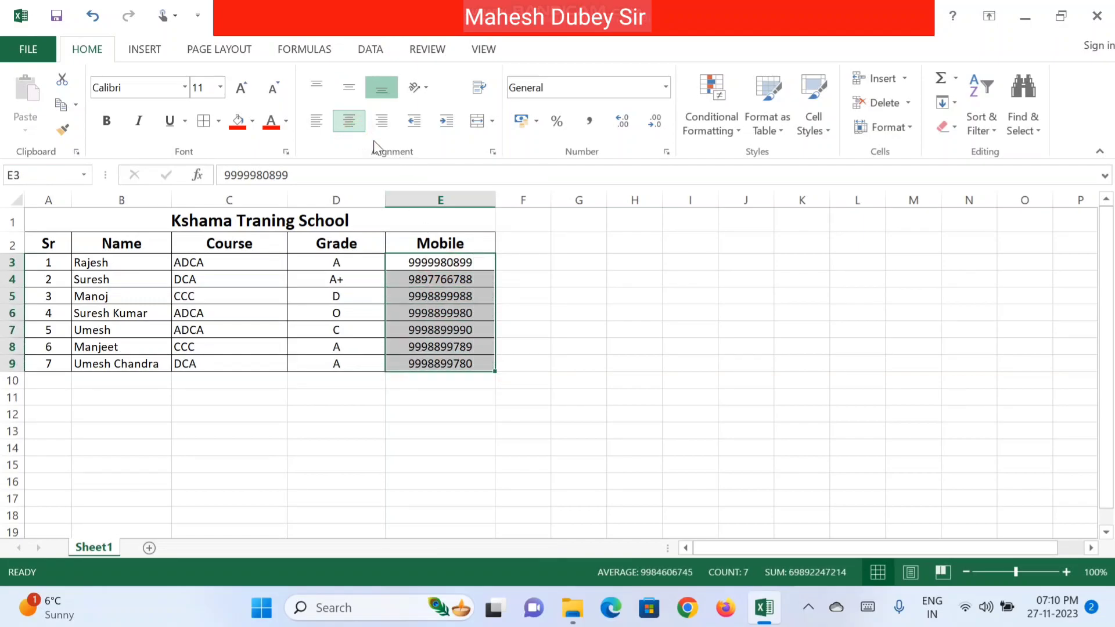
{"action": "double_click", "coordinate": [495, 200]}
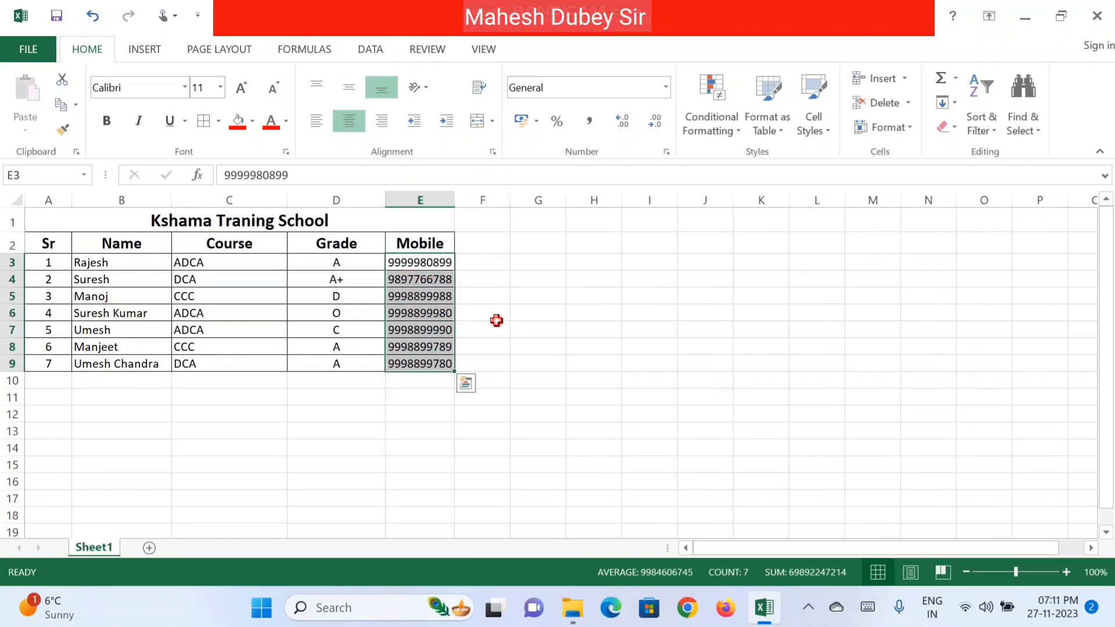
{"action": "left_click", "coordinate": [496, 319]}
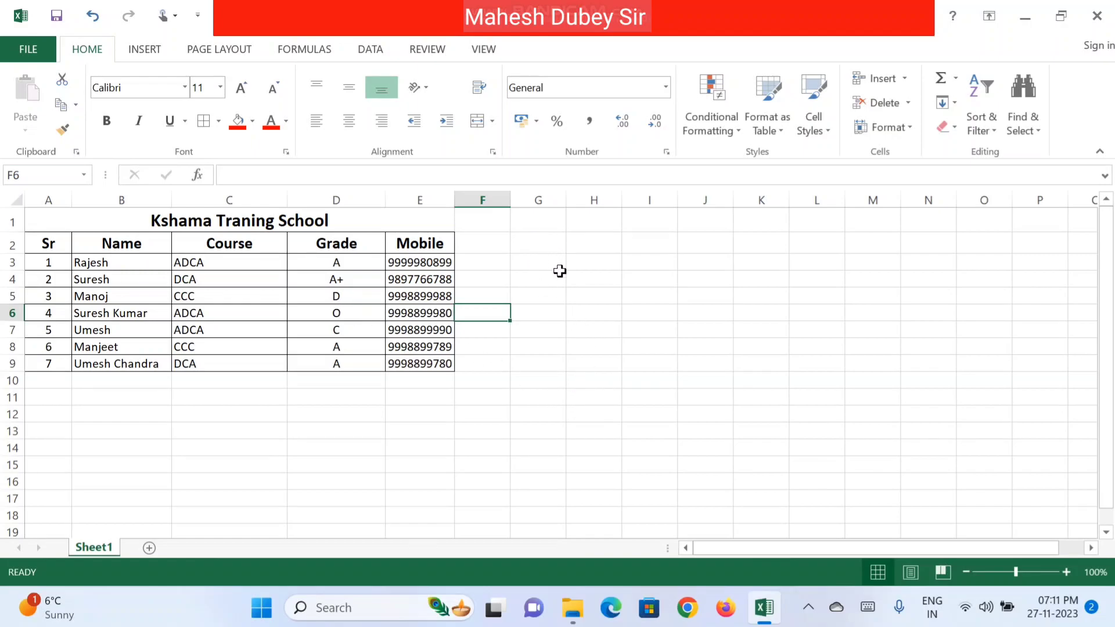
{"action": "left_click", "coordinate": [587, 253]}
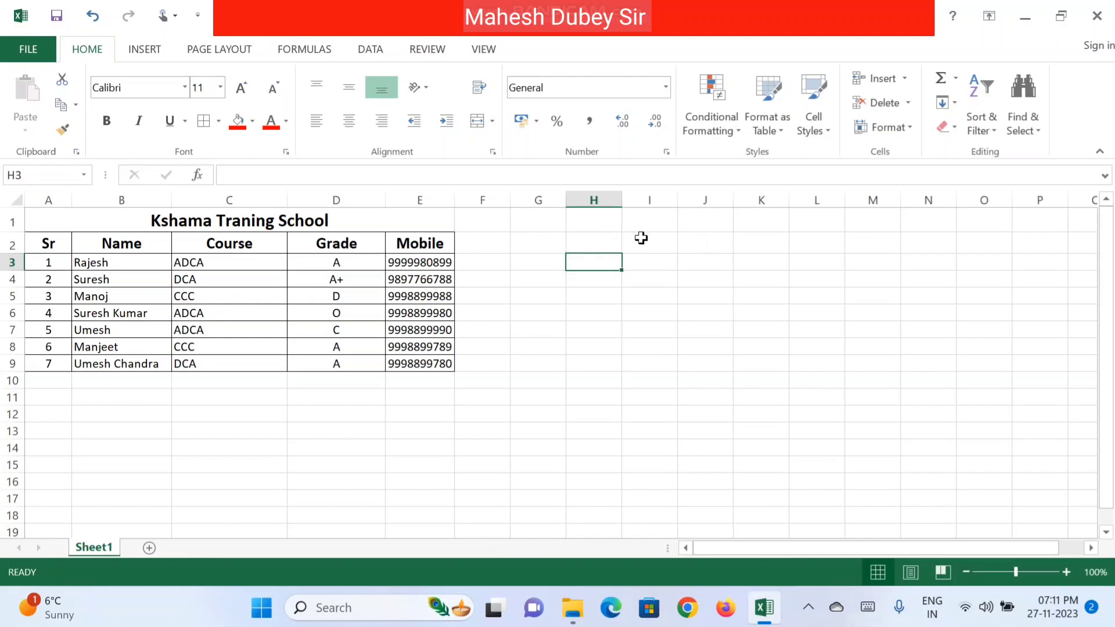
{"action": "left_click", "coordinate": [642, 244]}
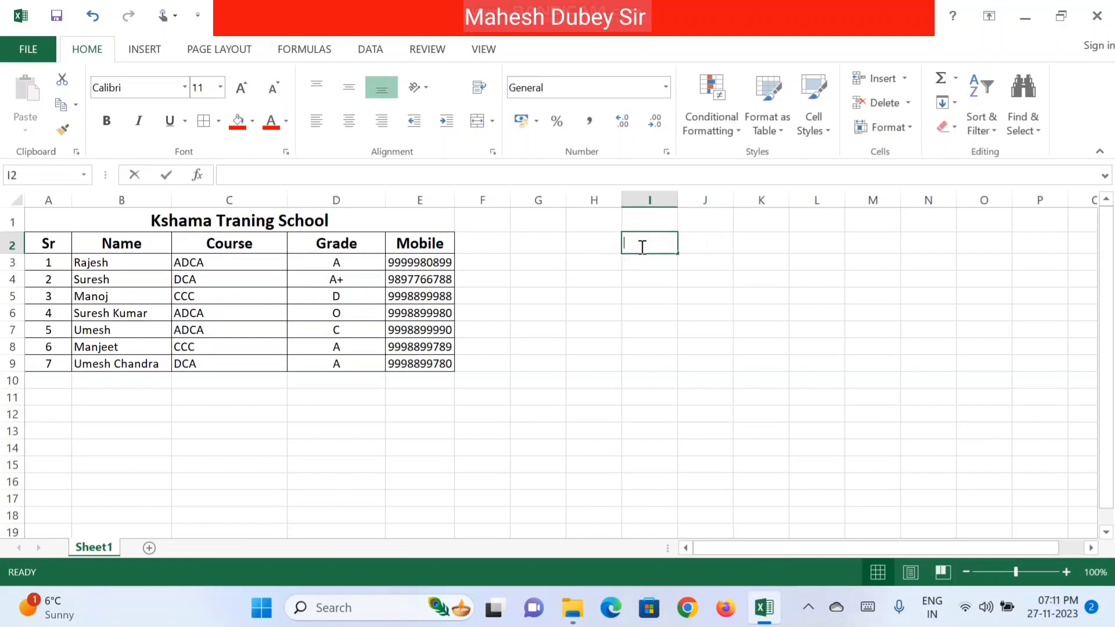
Step: Type 'List Of Condidate' into I2 and select I2:L2 for the heading
{"action": "type", "text": "List Of C"}
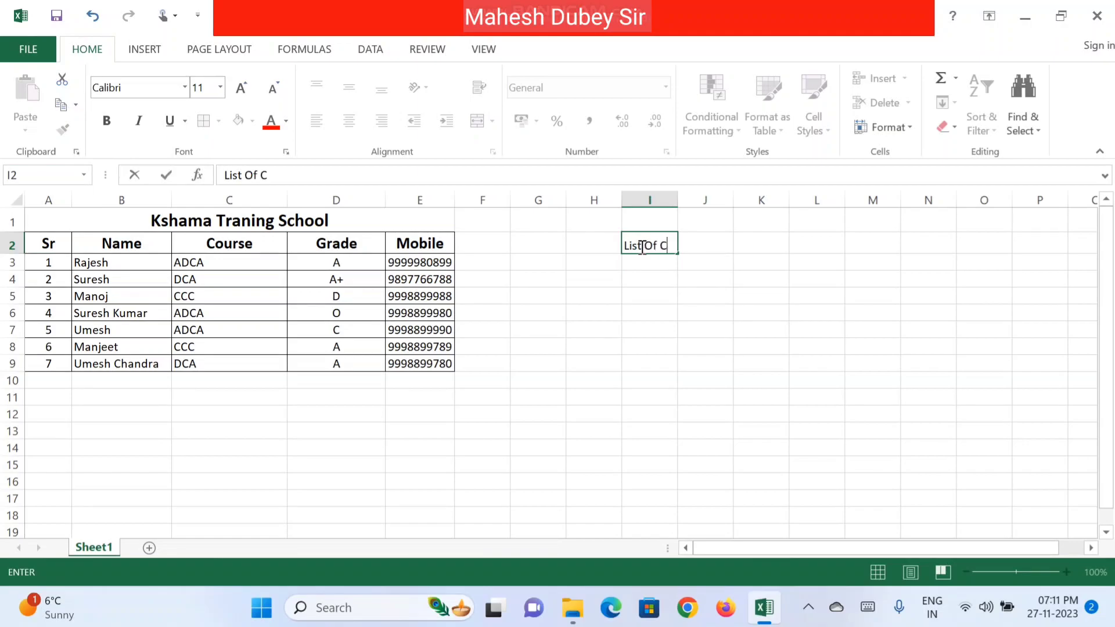
{"action": "type", "text": "ondidate"}
{"action": "key", "text": "Return"}
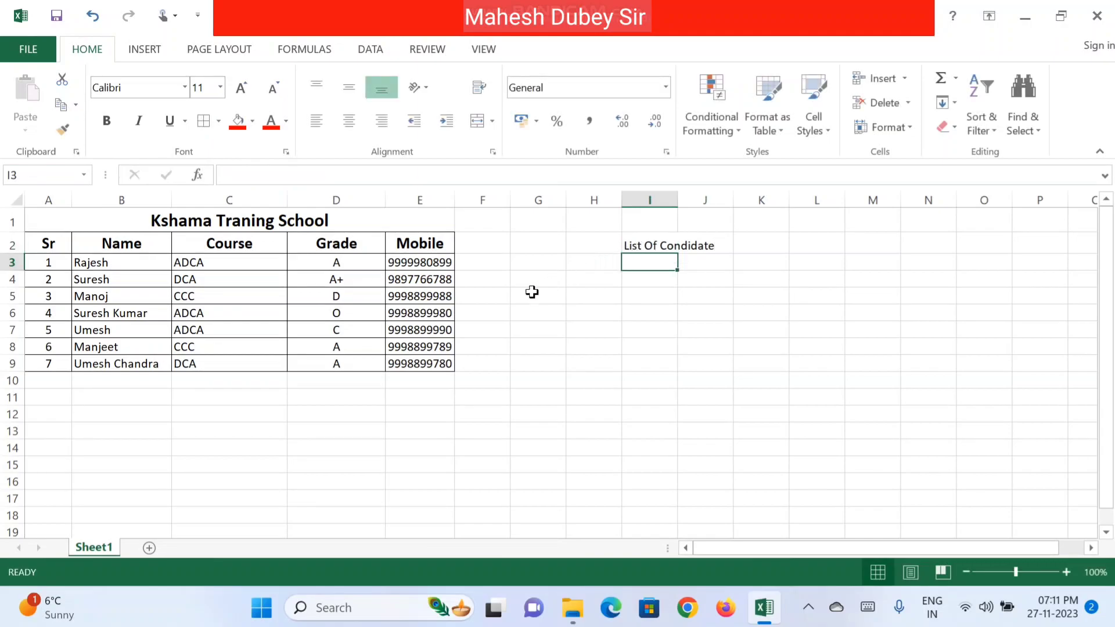
{"action": "left_click_drag", "start_coordinate": [658, 248], "coordinate": [796, 242]}
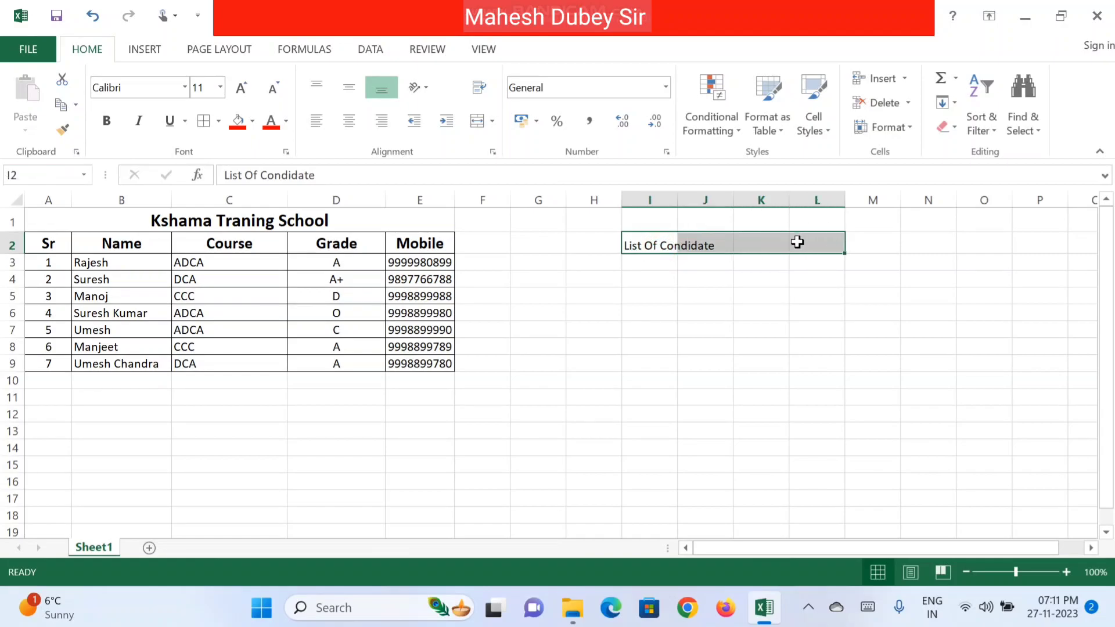
{"action": "left_click", "coordinate": [639, 266]}
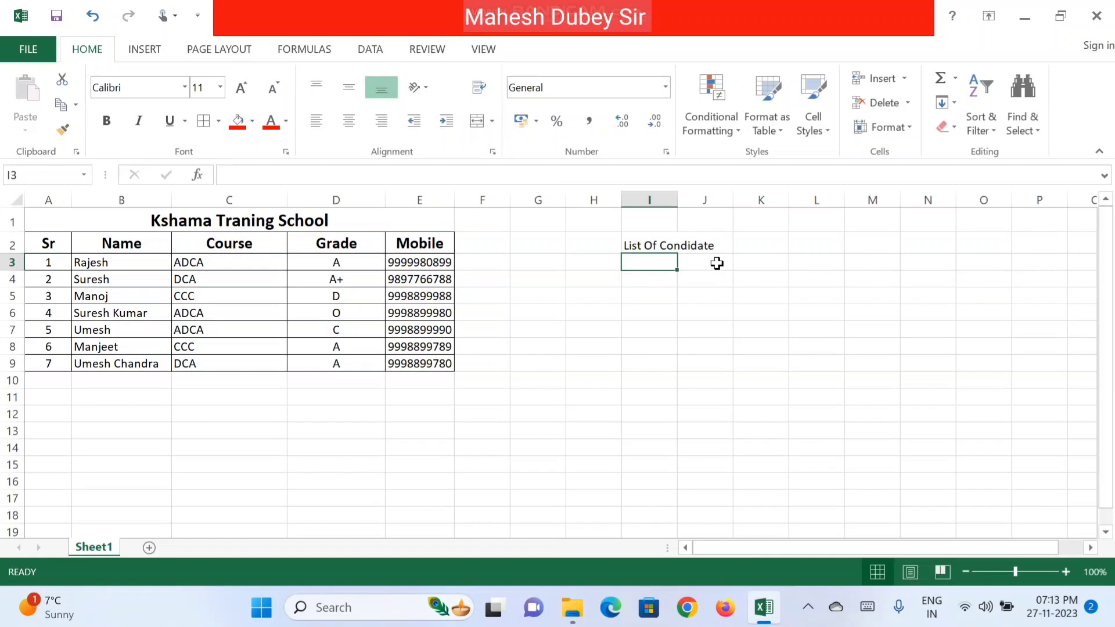
Step: Enter the labels Name, Course, Grade and Mobile in cells I3, J3, K3 and L3
{"action": "type", "text": "Name"}
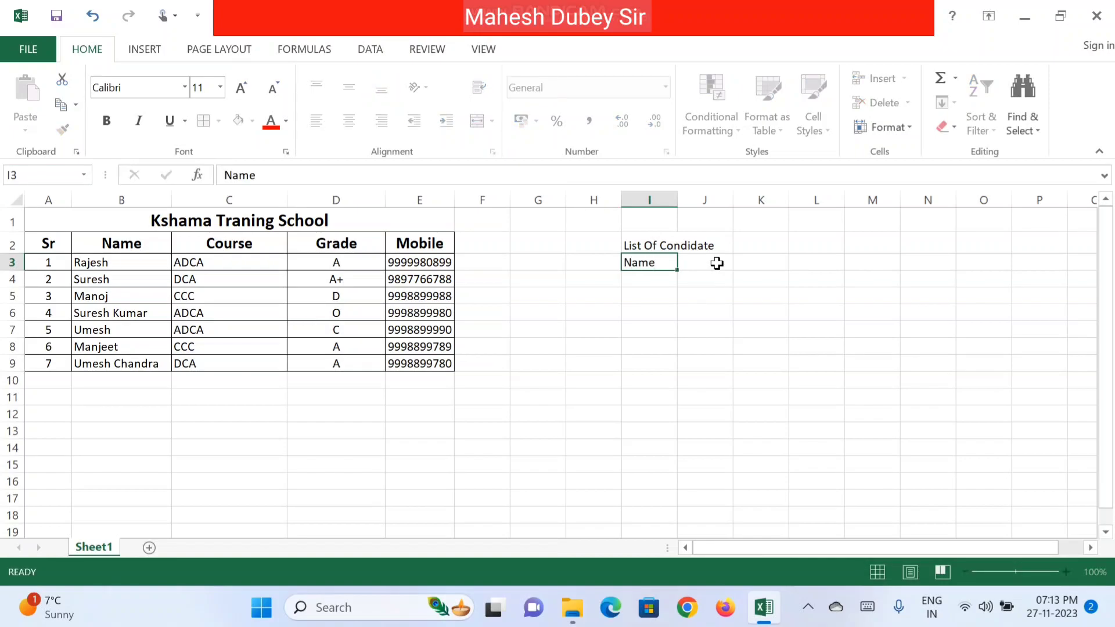
{"action": "left_click", "coordinate": [716, 263]}
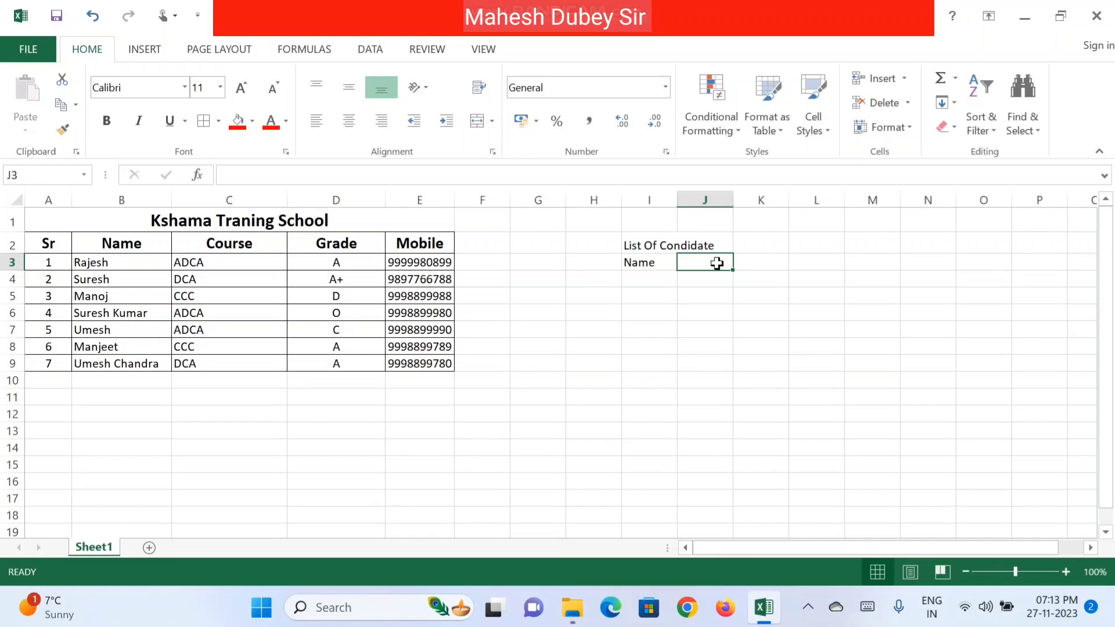
{"action": "type", "text": "Course"}
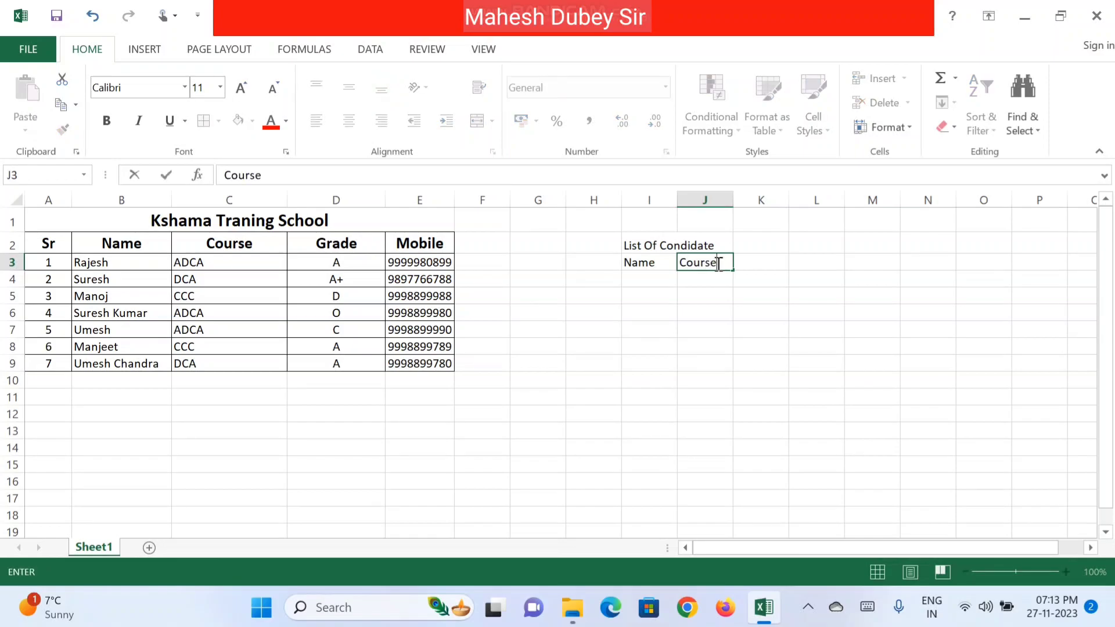
{"action": "key", "text": "Tab"}
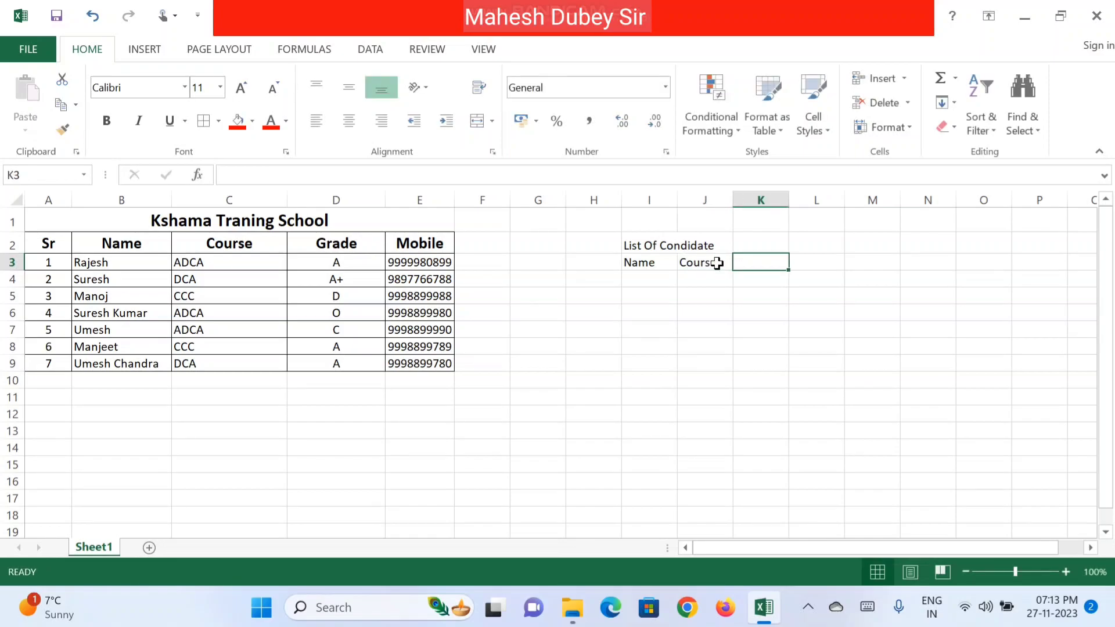
{"action": "type", "text": "Grade"}
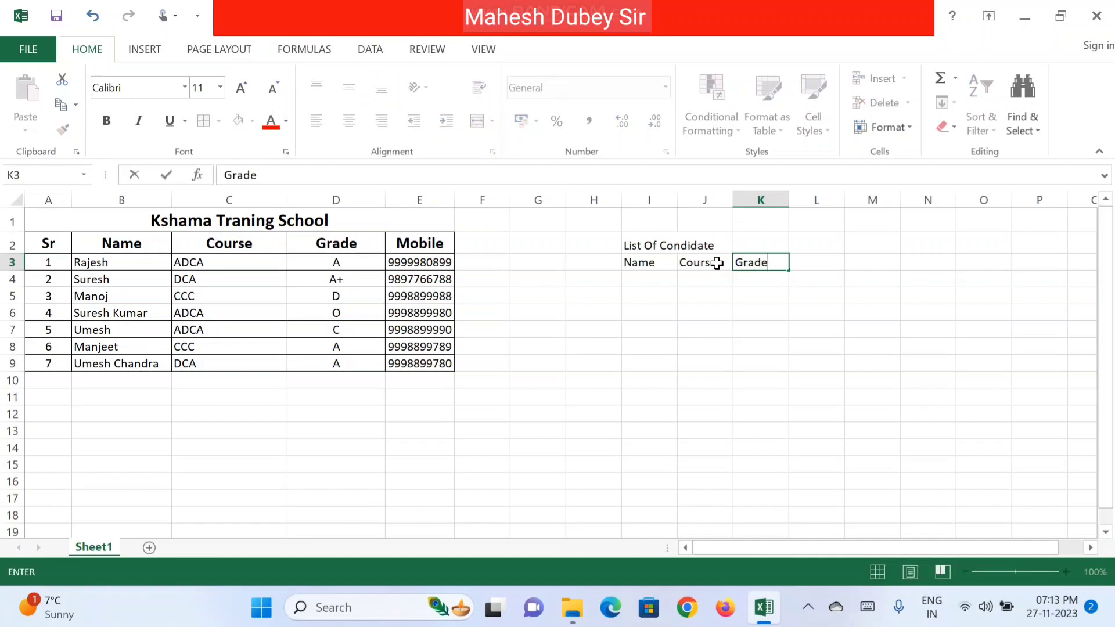
{"action": "key", "text": "Tab"}
{"action": "type", "text": "Mobile"}
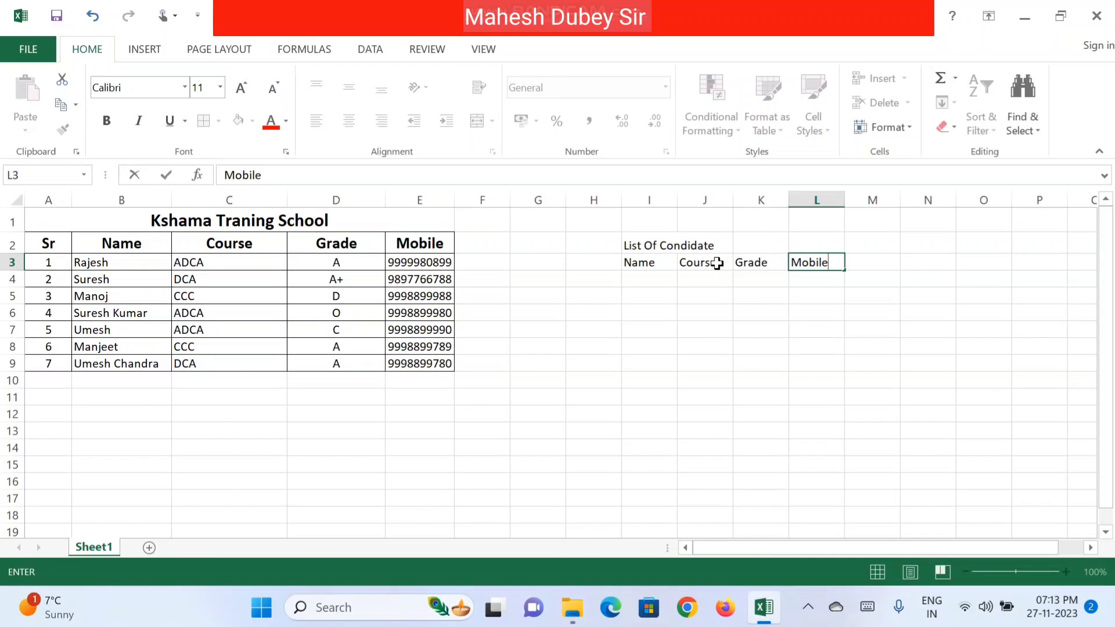
{"action": "left_click", "coordinate": [637, 278]}
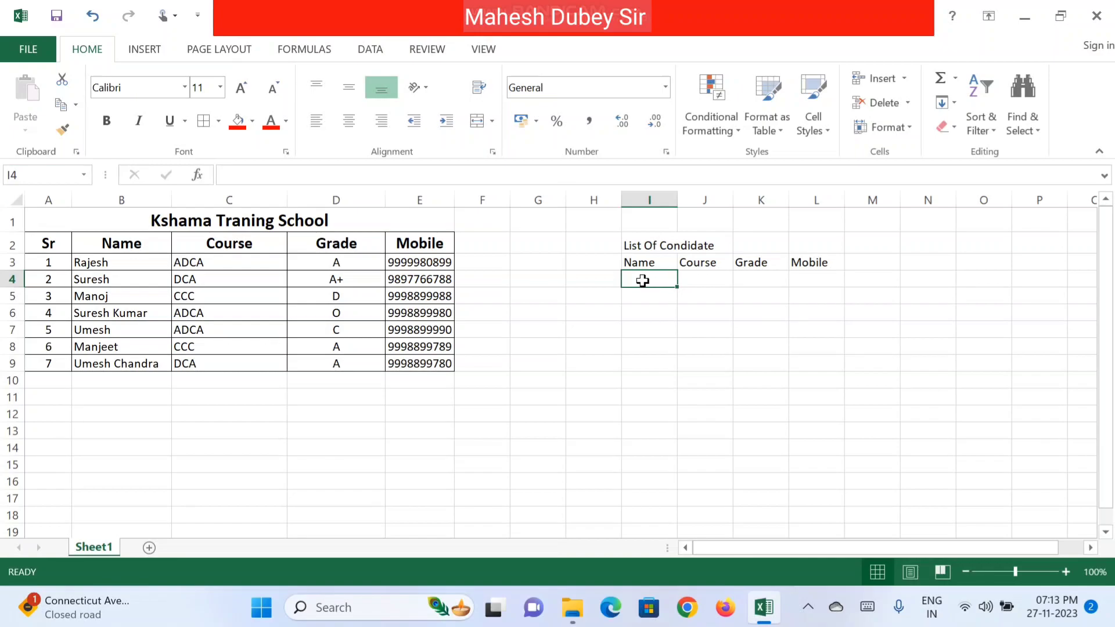
Step: Merge and centre the List Of Condidate heading across I2:L2
{"action": "left_click", "coordinate": [642, 243]}
{"action": "left_click_drag", "start_coordinate": [694, 241], "coordinate": [796, 244]}
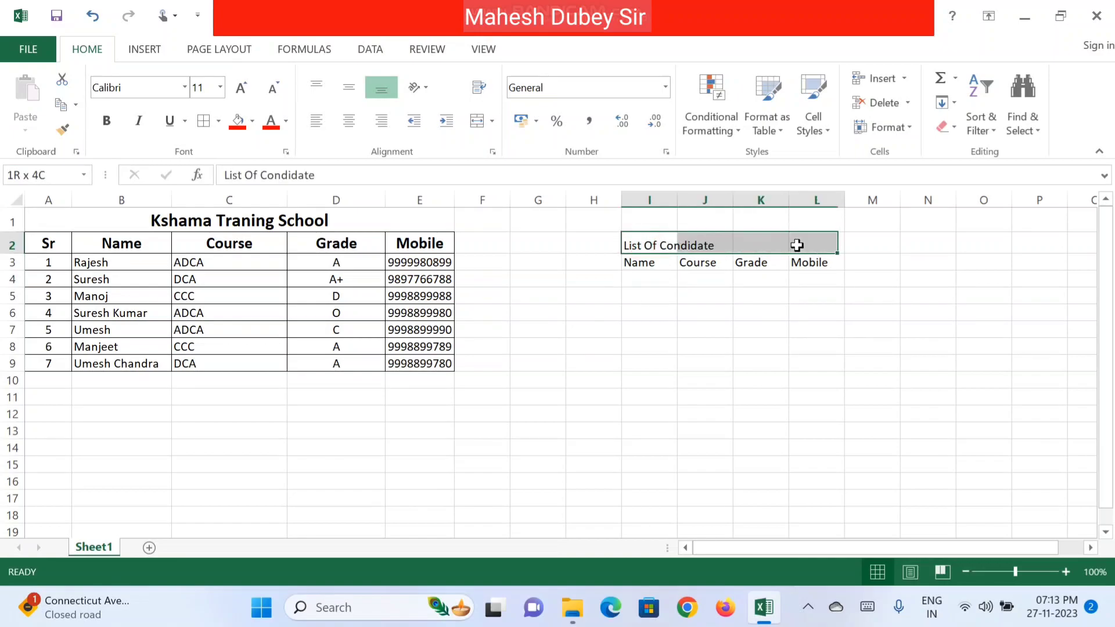
{"action": "left_click", "coordinate": [474, 123]}
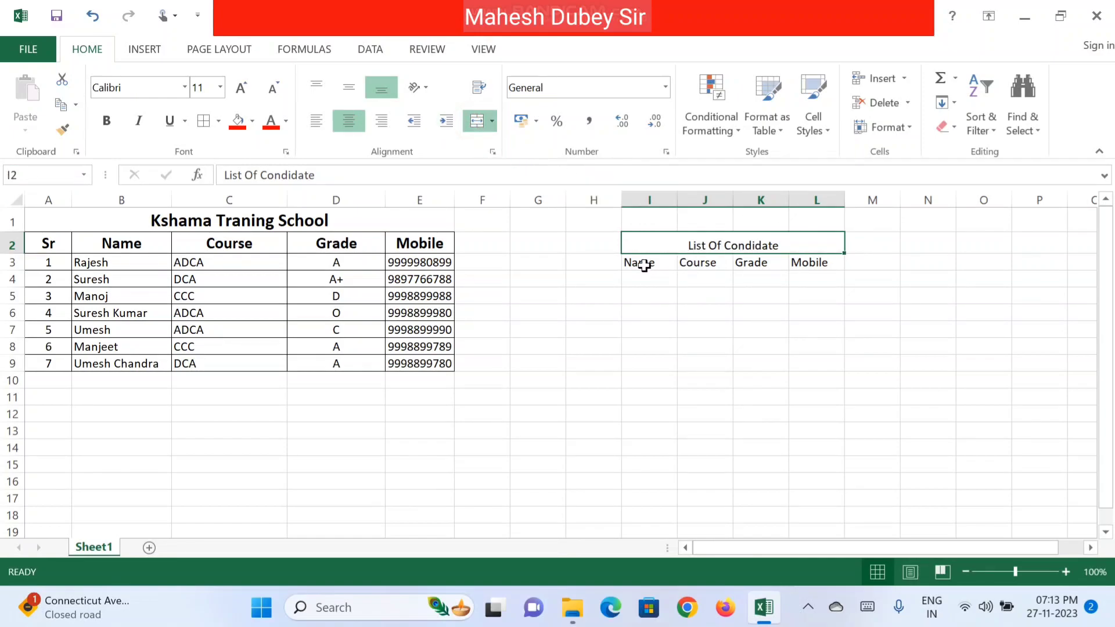
Step: Make the heading and the Name–Mobile labels bold at font size 14
{"action": "left_click_drag", "start_coordinate": [642, 264], "coordinate": [797, 241]}
{"action": "left_click", "coordinate": [243, 91]}
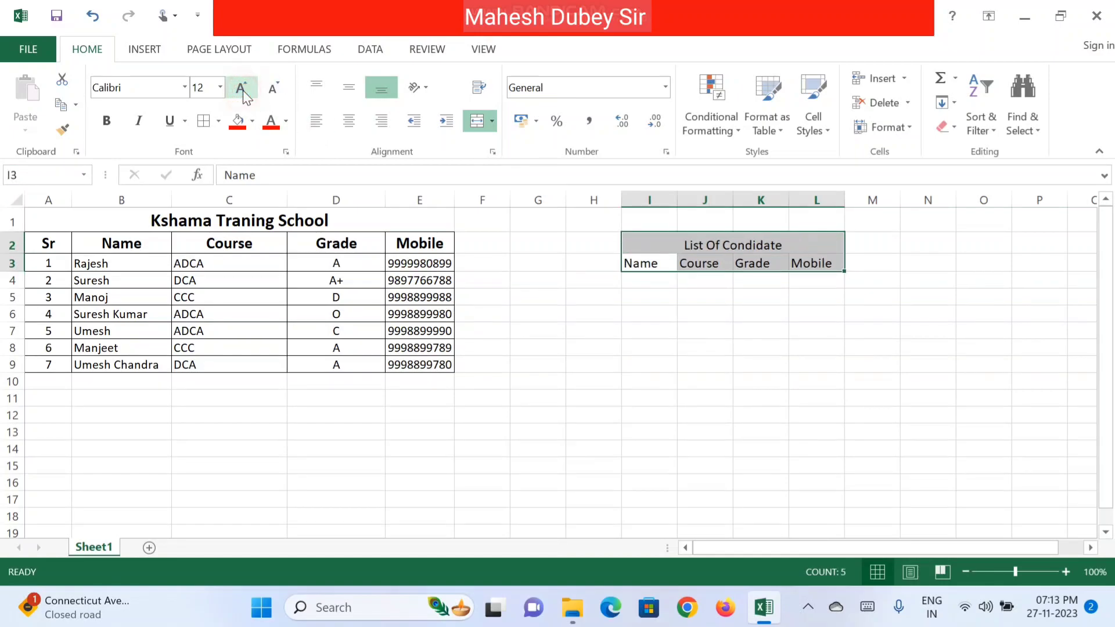
{"action": "left_click", "coordinate": [243, 91]}
{"action": "left_click", "coordinate": [106, 120]}
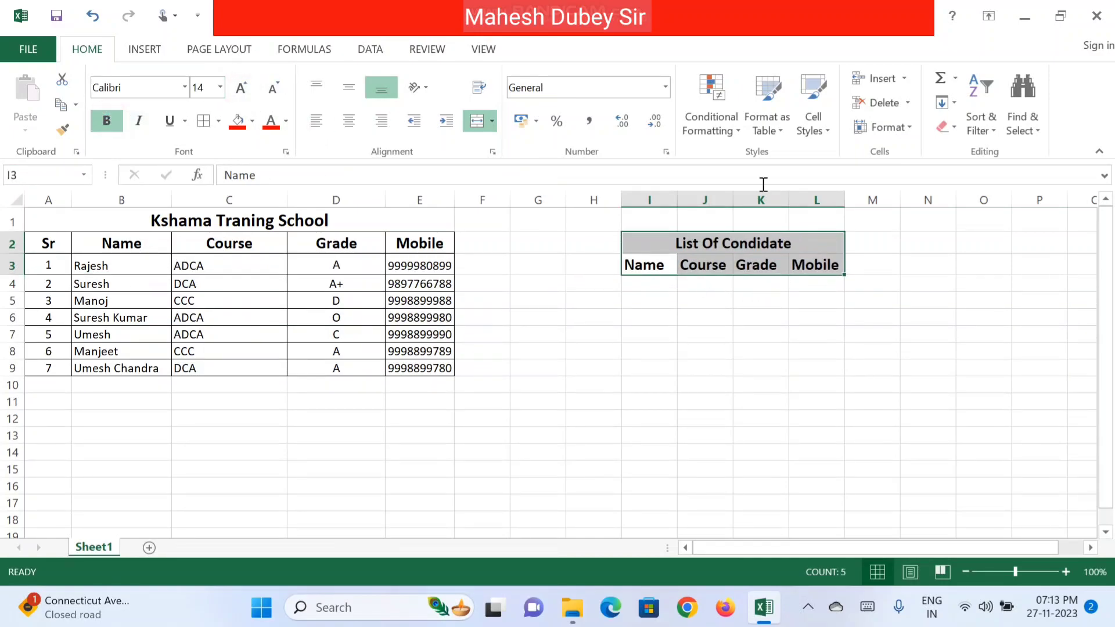
Step: Widen column I to space out the lookup labels
{"action": "left_click_drag", "start_coordinate": [677, 198], "coordinate": [668, 196]}
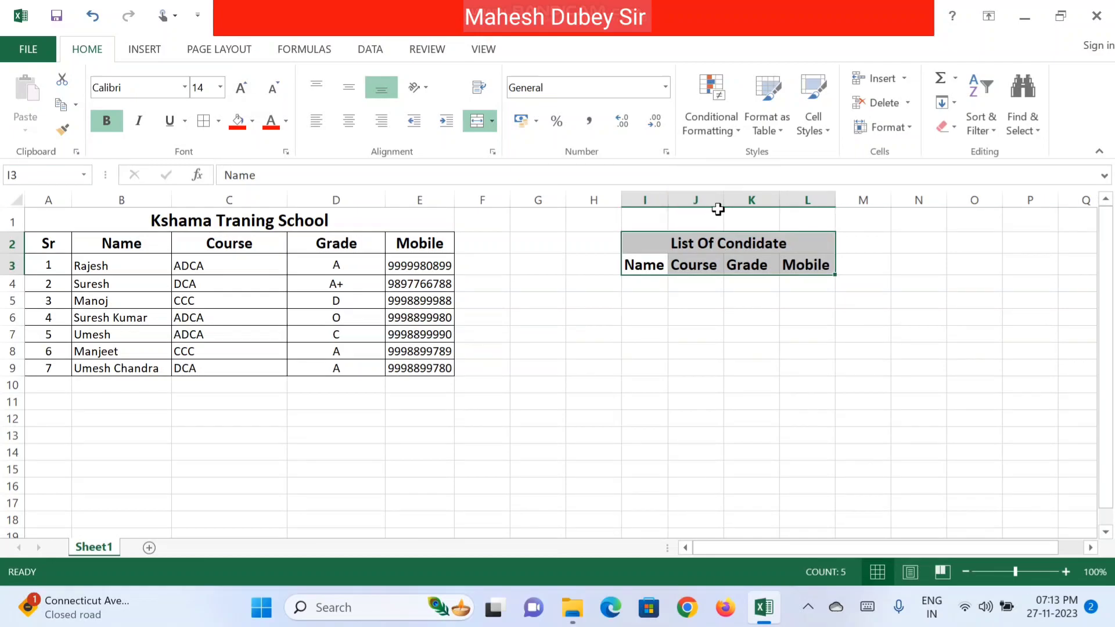
{"action": "left_click", "coordinate": [699, 281]}
{"action": "left_click", "coordinate": [637, 287]}
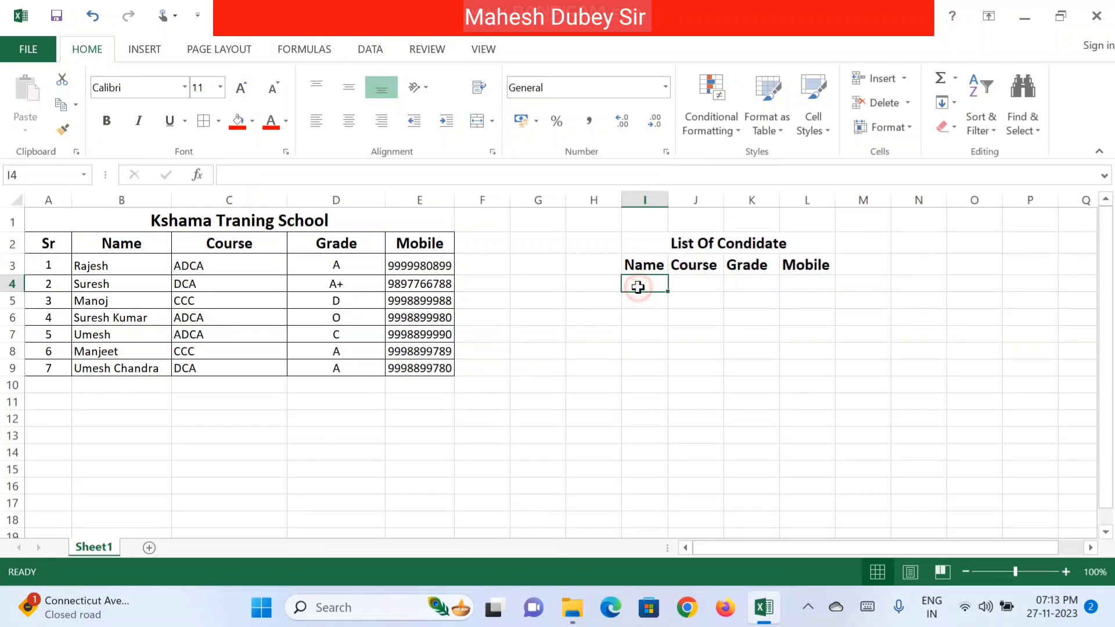
{"action": "left_click_drag", "start_coordinate": [667, 199], "coordinate": [1001, 210]}
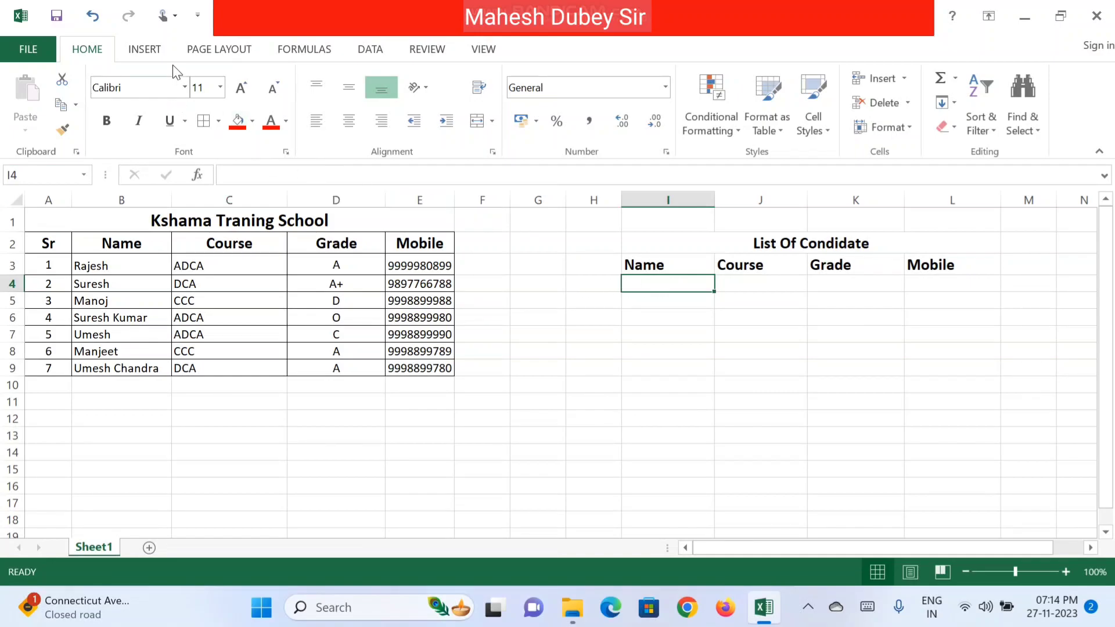
Step: Give I4 a List data validation whose source is the student names B3:B9
{"action": "left_click", "coordinate": [371, 50]}
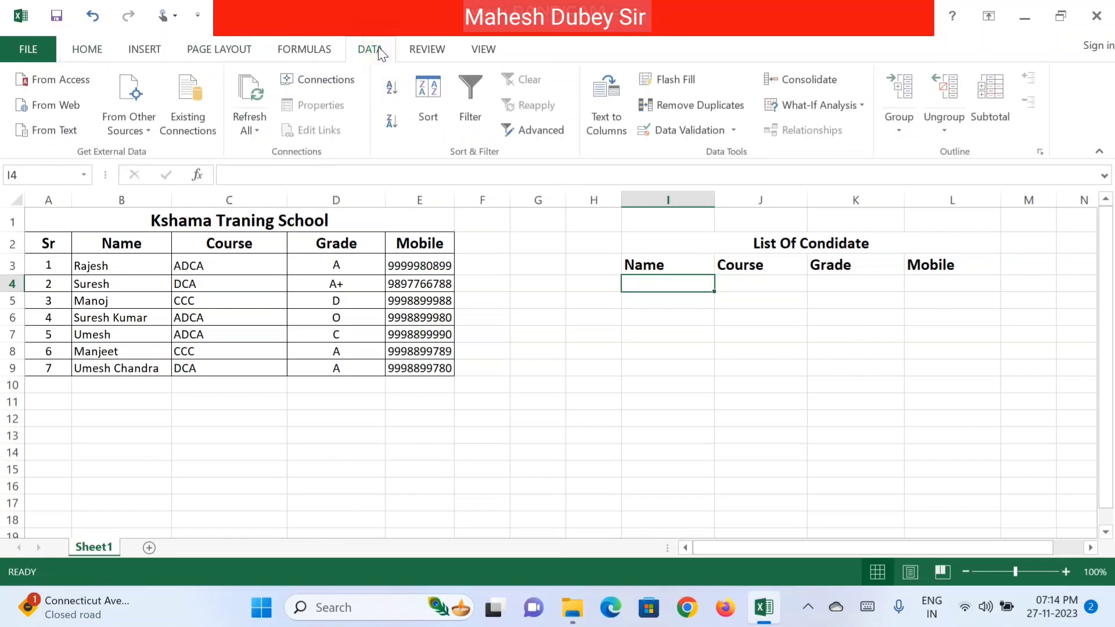
{"action": "left_click", "coordinate": [723, 134]}
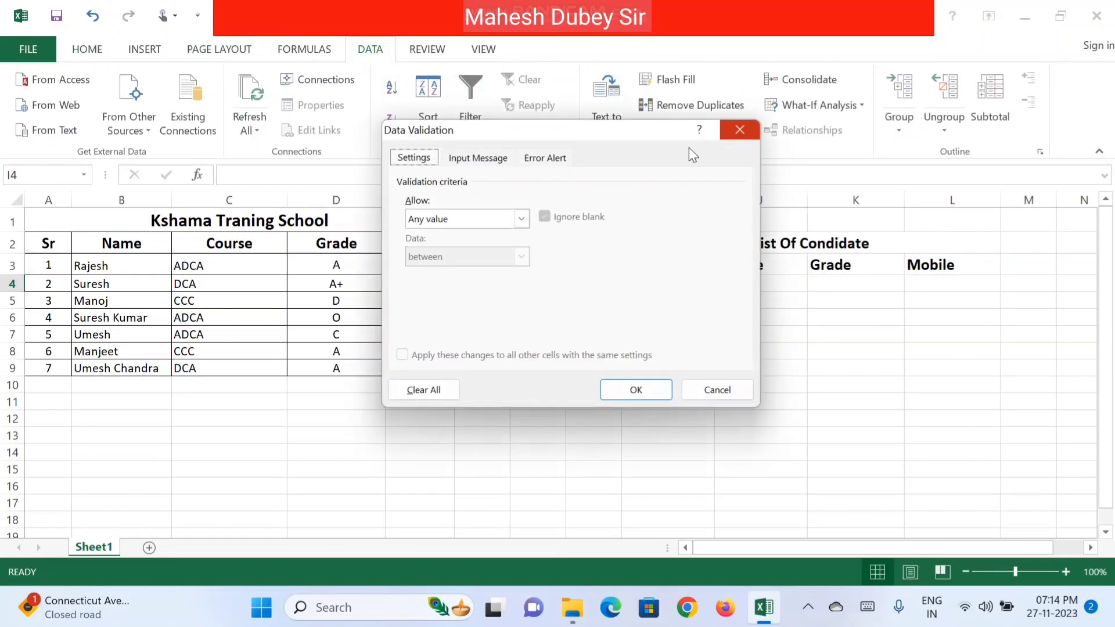
{"action": "left_click_drag", "start_coordinate": [598, 130], "coordinate": [878, 246]}
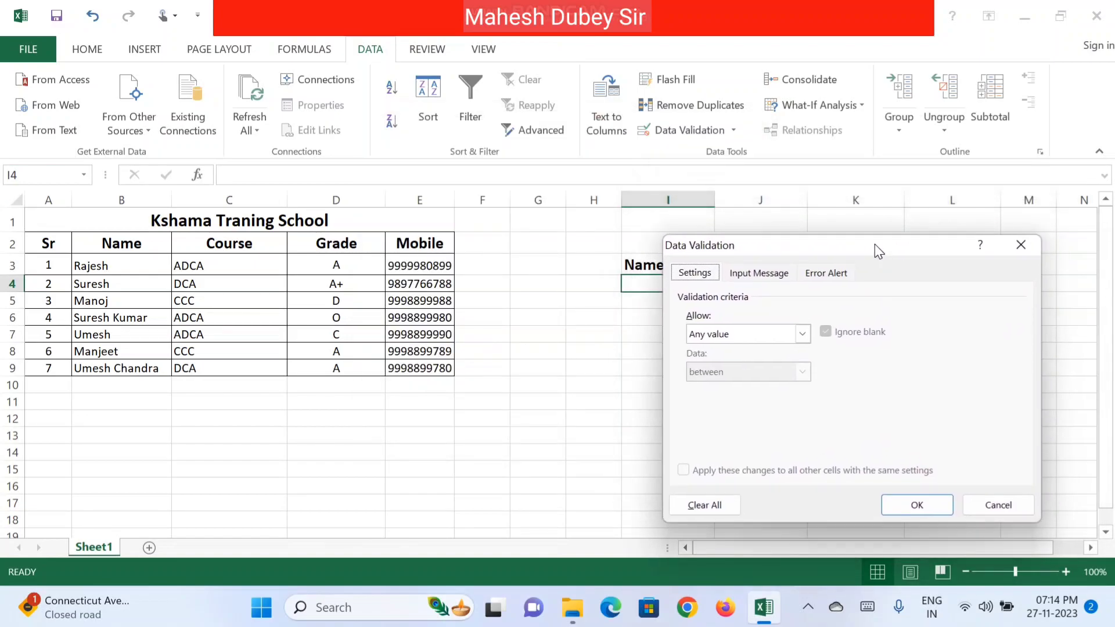
{"action": "left_click", "coordinate": [1021, 245]}
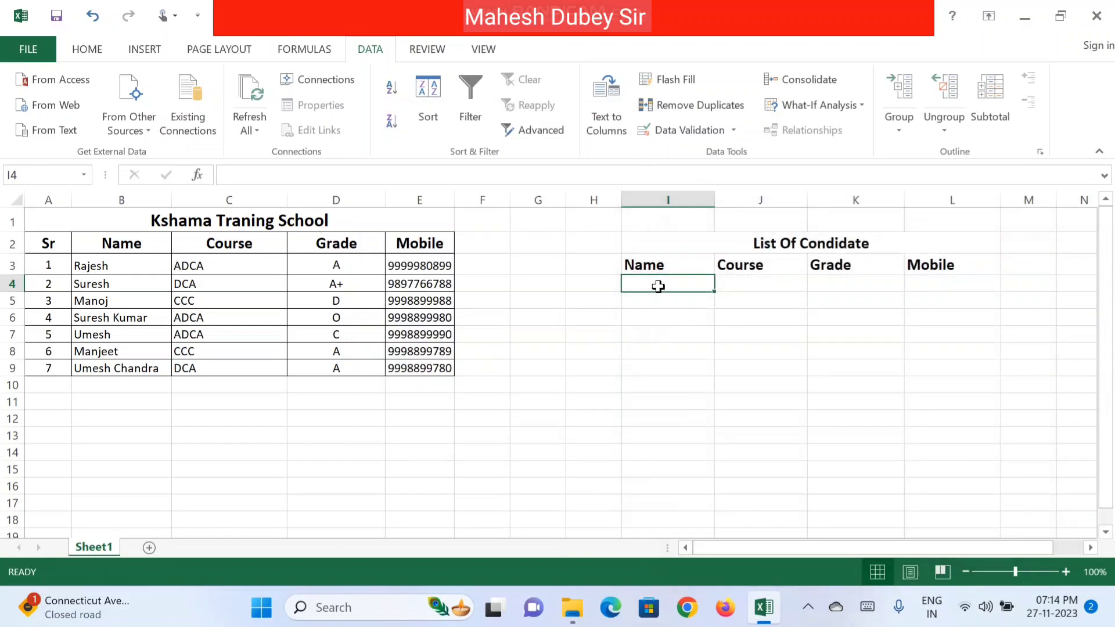
{"action": "left_click", "coordinate": [680, 132]}
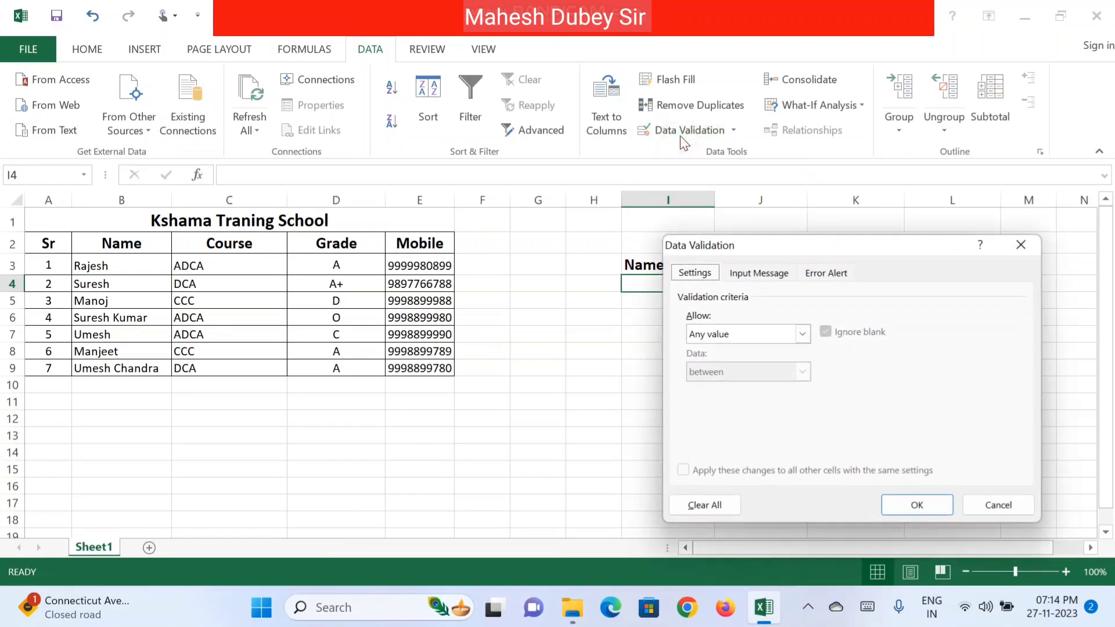
{"action": "left_click", "coordinate": [765, 335]}
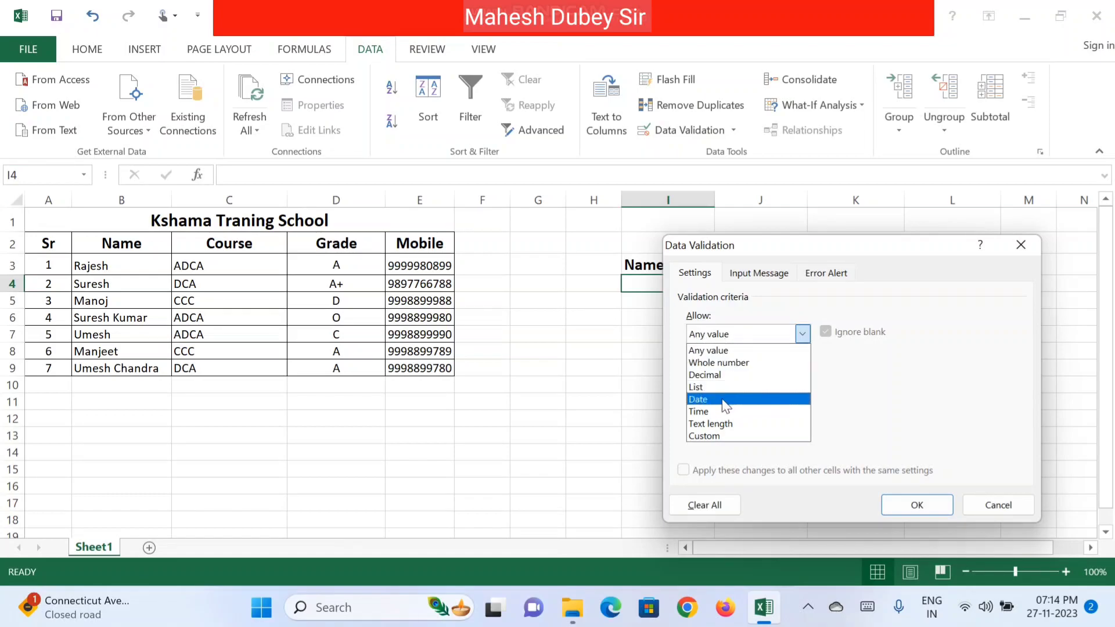
{"action": "left_click", "coordinate": [709, 386]}
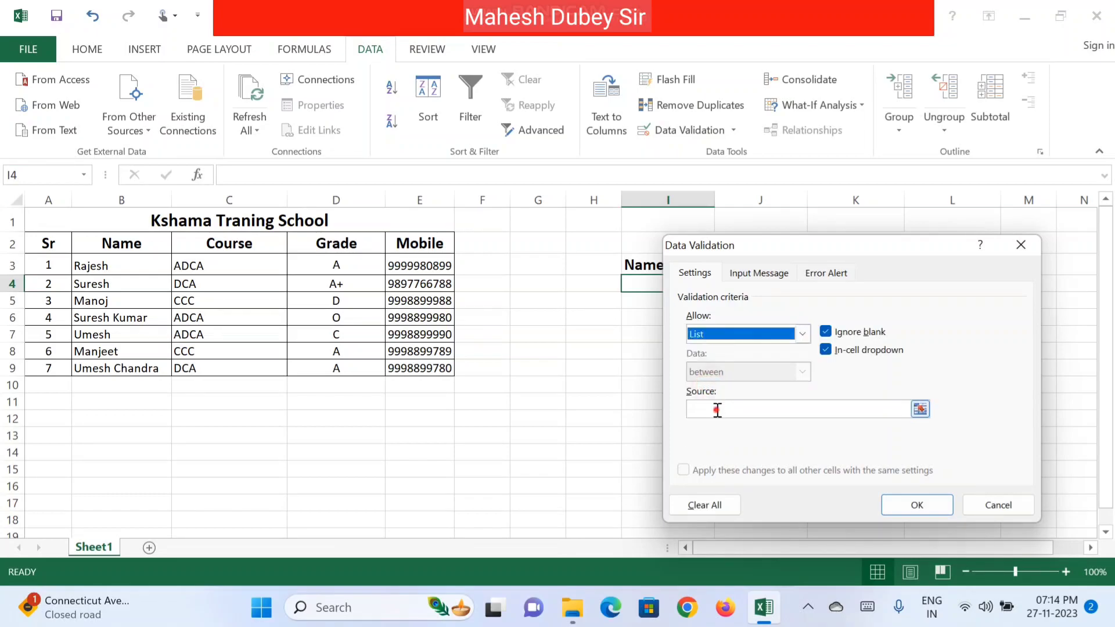
{"action": "left_click", "coordinate": [715, 410]}
{"action": "left_click_drag", "start_coordinate": [99, 266], "coordinate": [111, 367]}
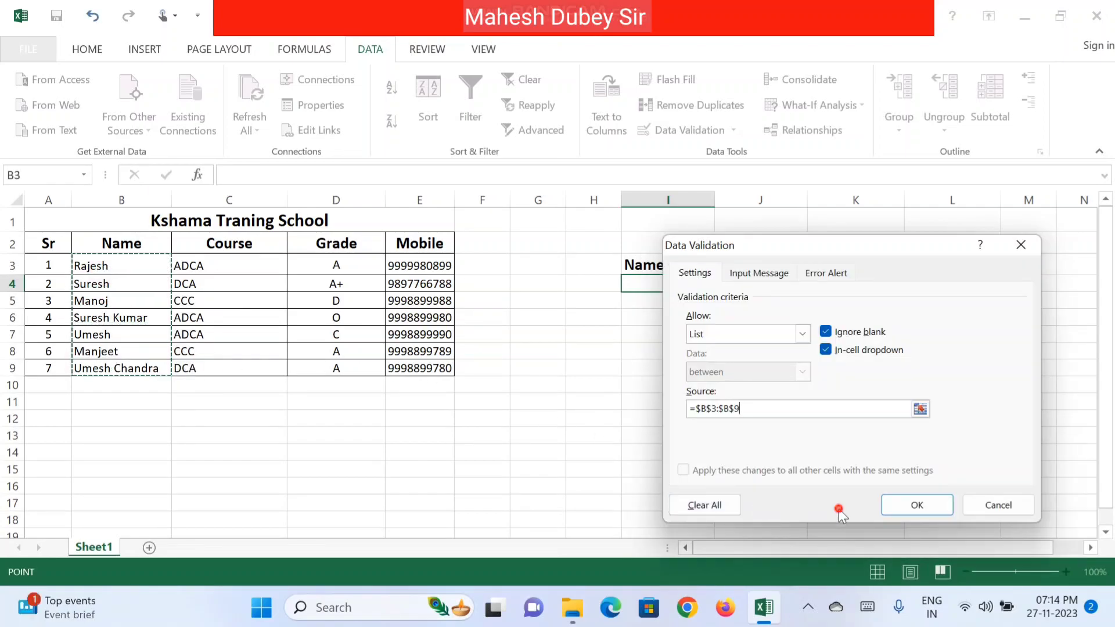
{"action": "left_click", "coordinate": [909, 505]}
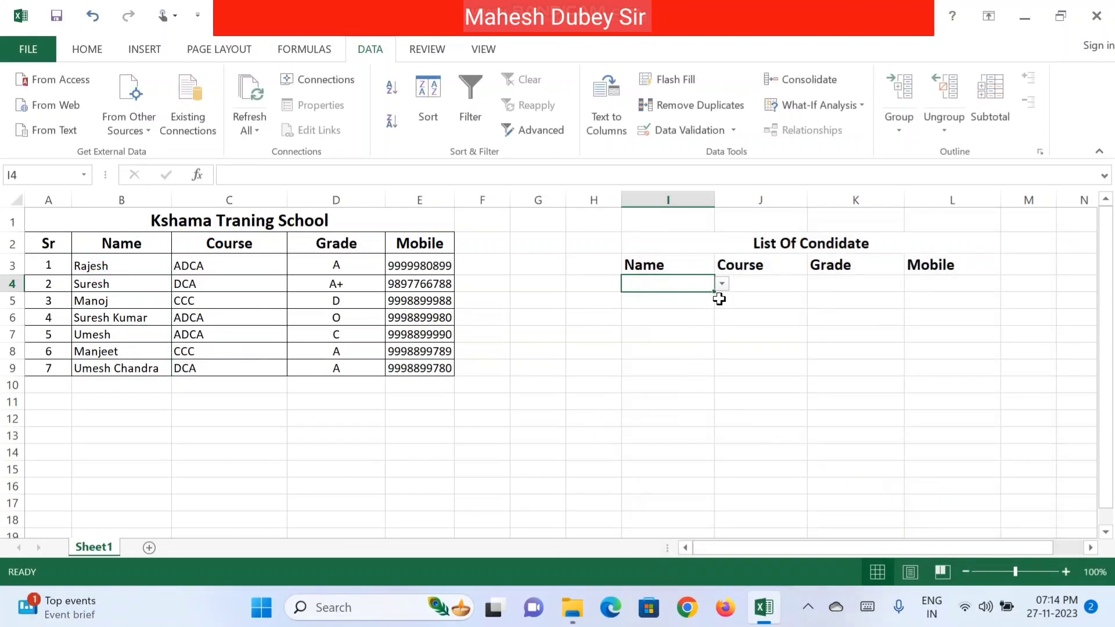
Step: Test the new name dropdown in I4 without choosing a name
{"action": "left_click", "coordinate": [721, 285]}
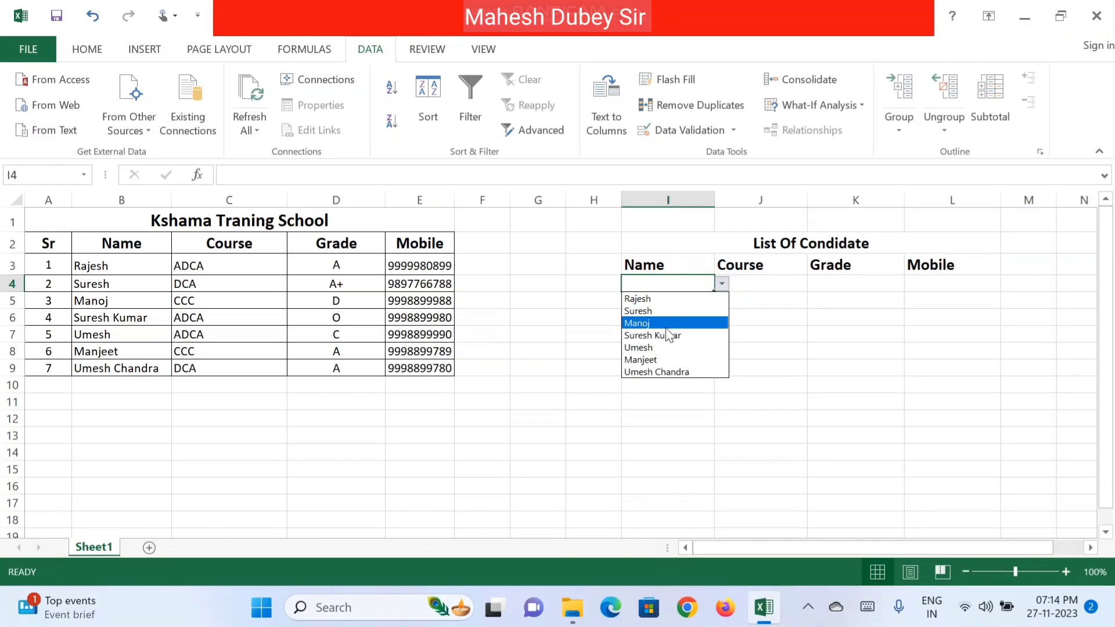
{"action": "left_click", "coordinate": [669, 406]}
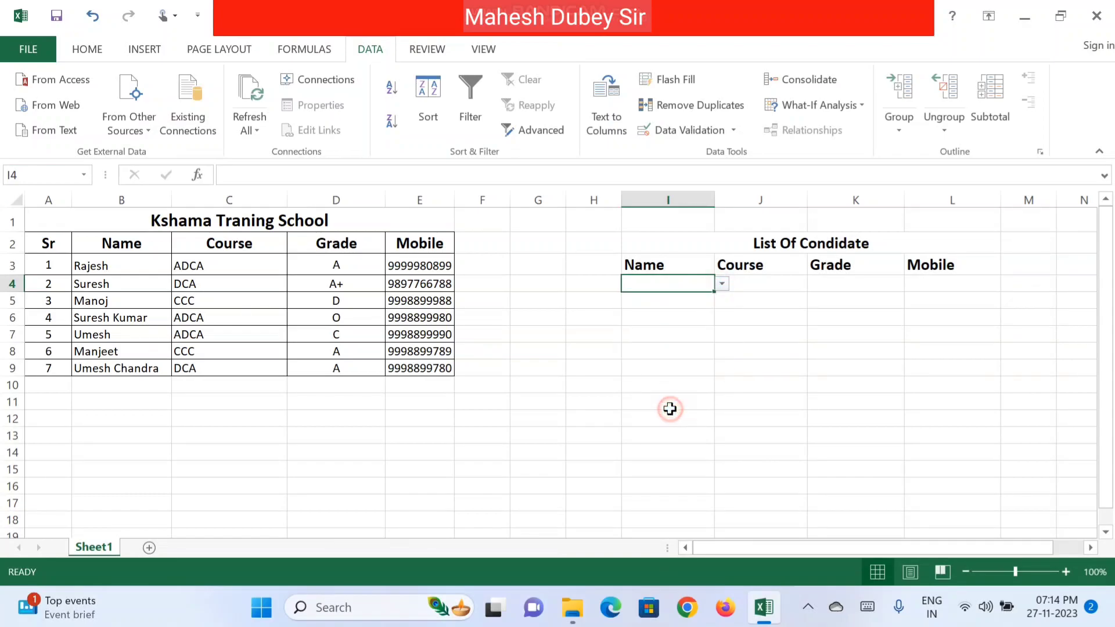
{"action": "left_click", "coordinate": [760, 286]}
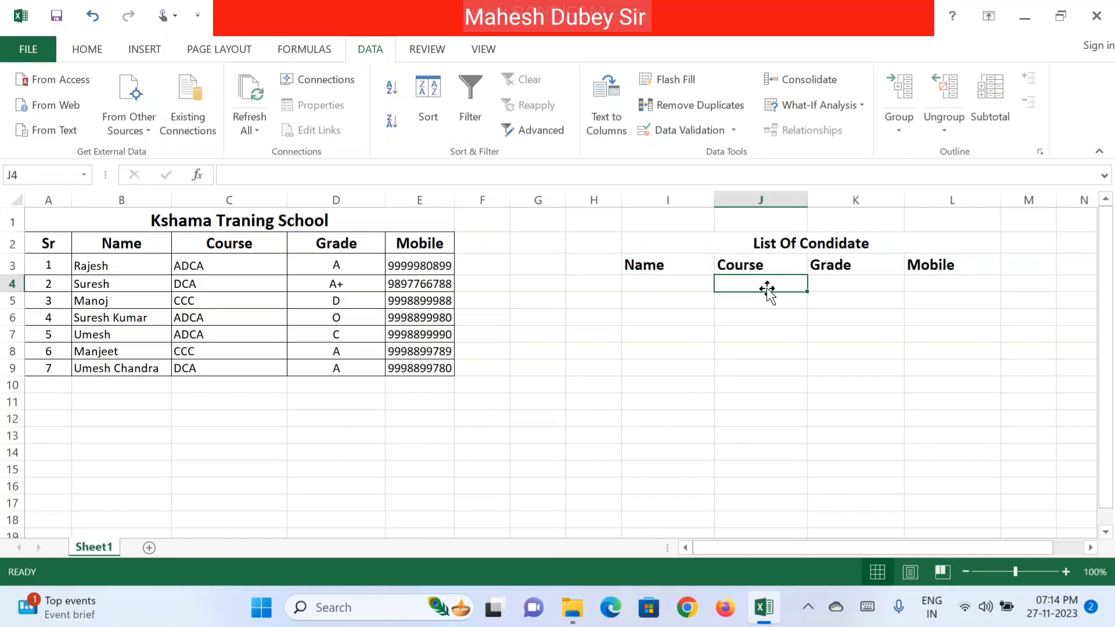
Step: Enter =VLOOKUP(I4,B3:E9,2,0) in J4 to return the chosen student's course
{"action": "type", "text": "="}
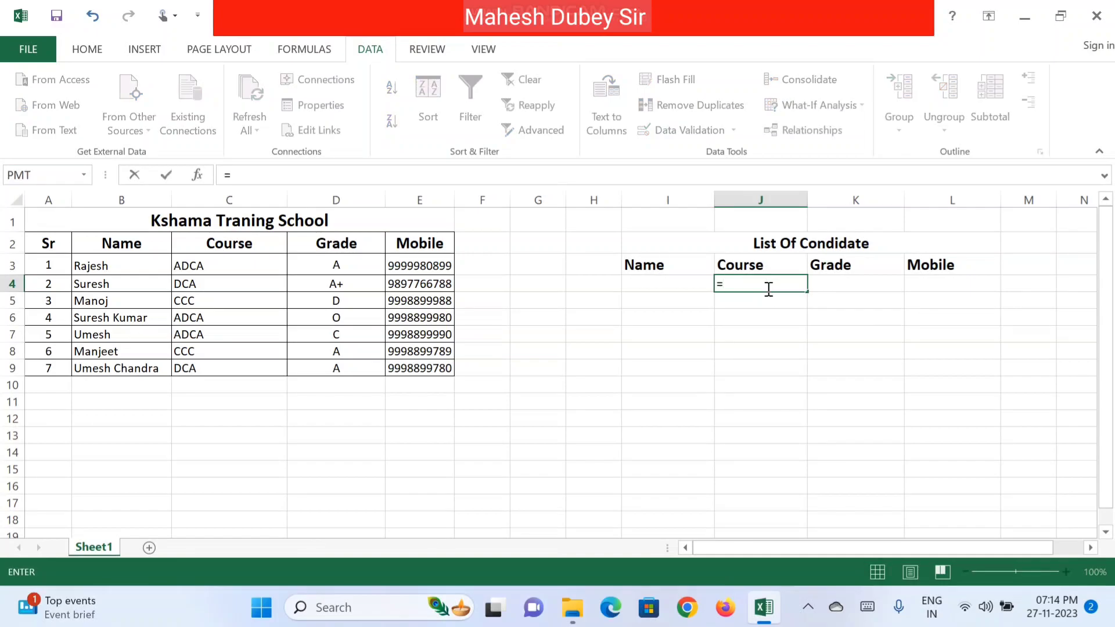
{"action": "type", "text": "vl"}
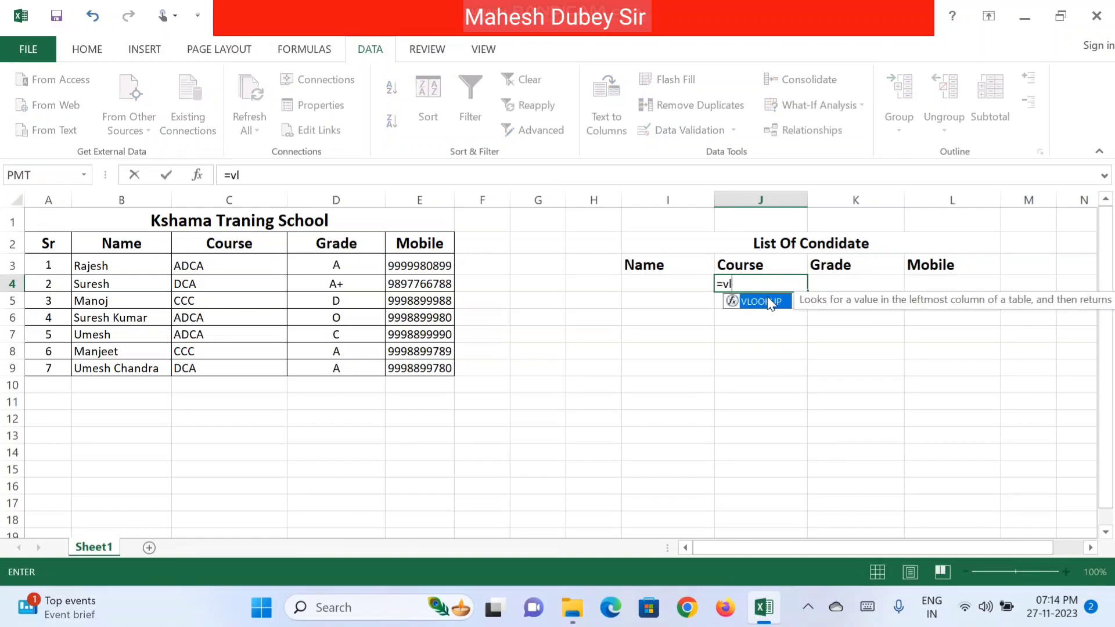
{"action": "double_click", "coordinate": [770, 301]}
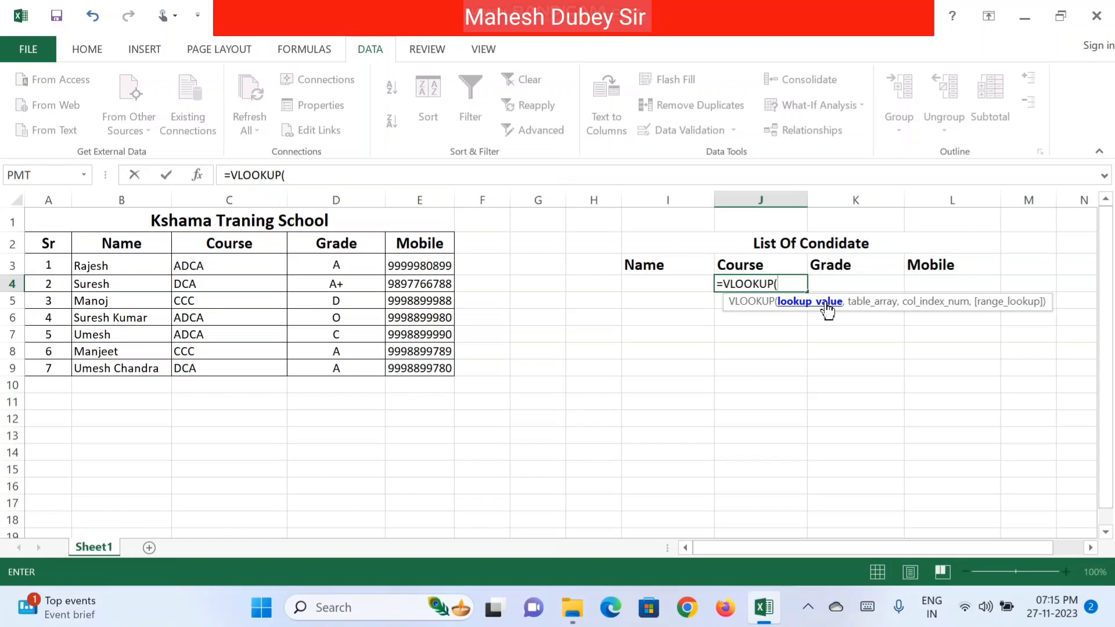
{"action": "left_click", "coordinate": [652, 283]}
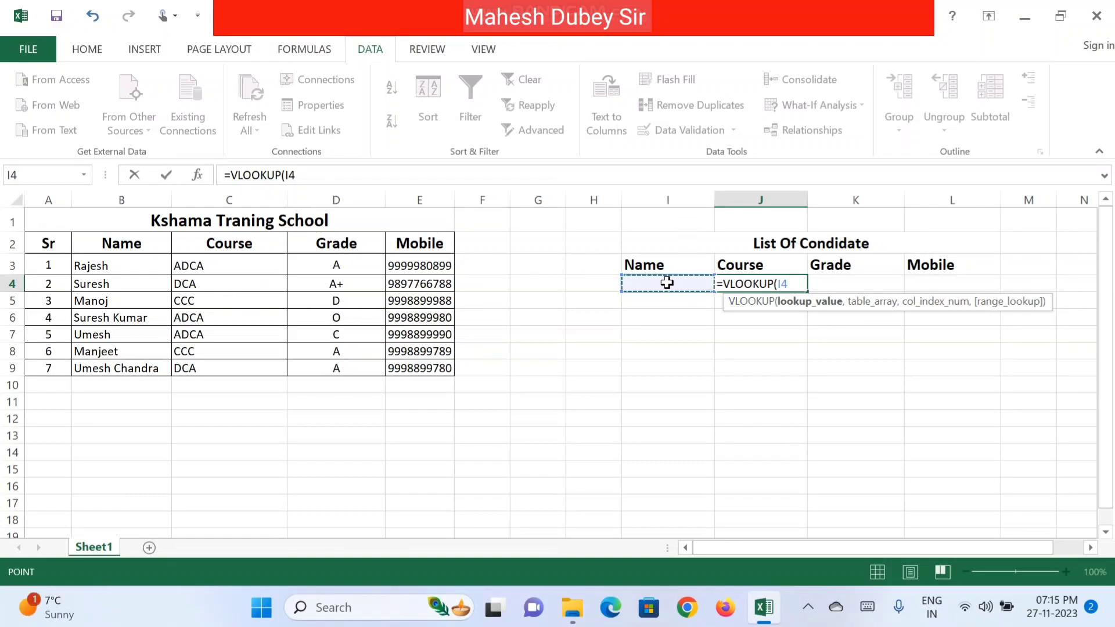
{"action": "type", "text": ","}
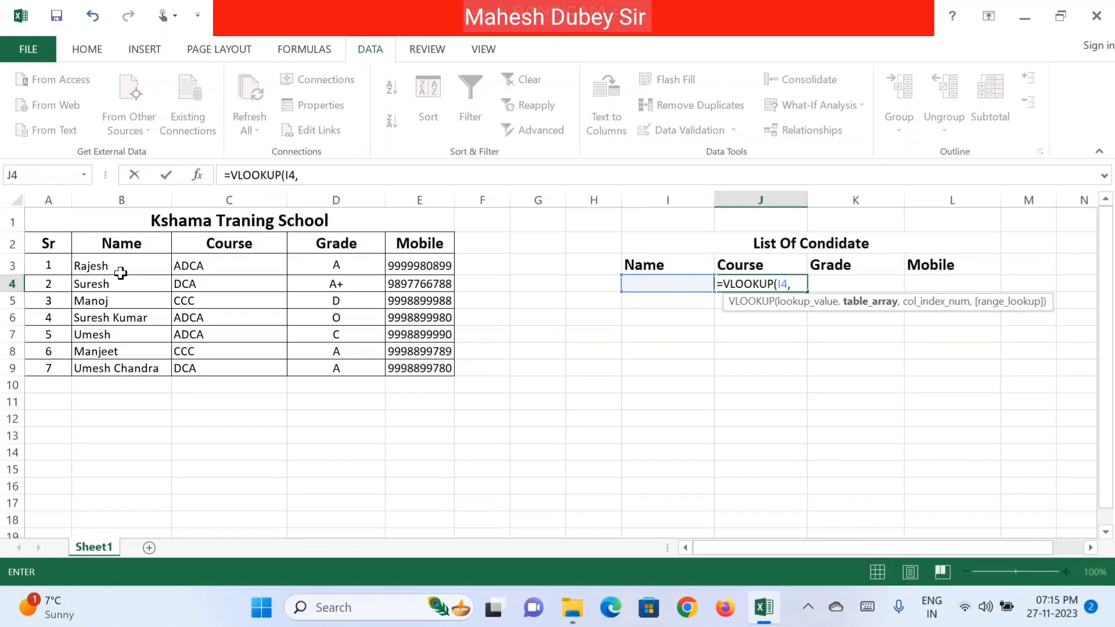
{"action": "left_click_drag", "start_coordinate": [95, 265], "coordinate": [428, 365]}
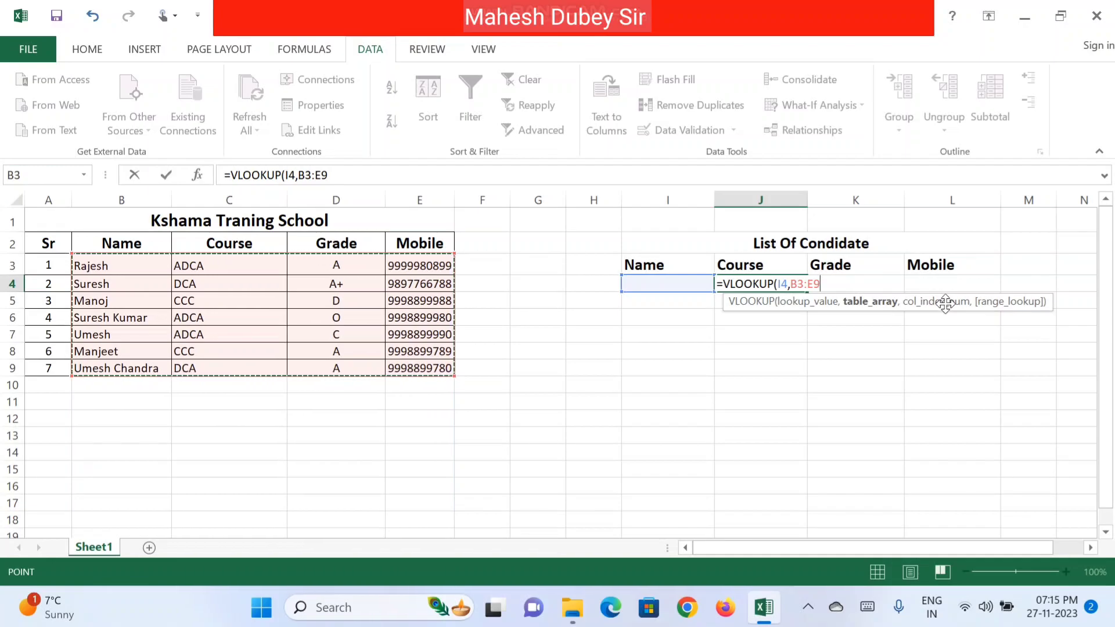
{"action": "type", "text": ",2"}
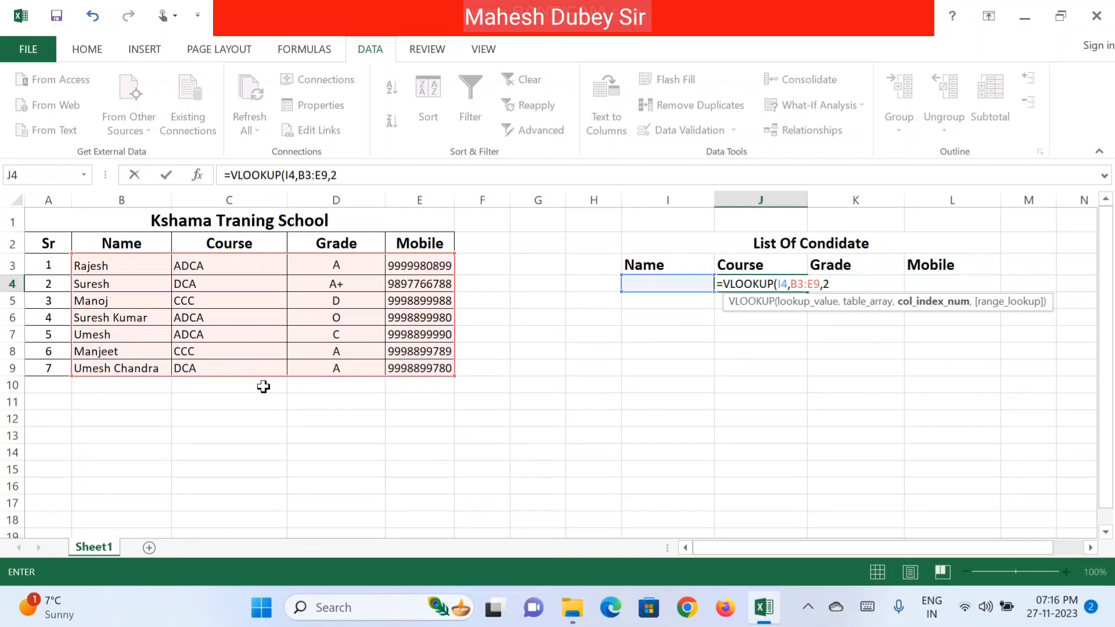
{"action": "type", "text": ","}
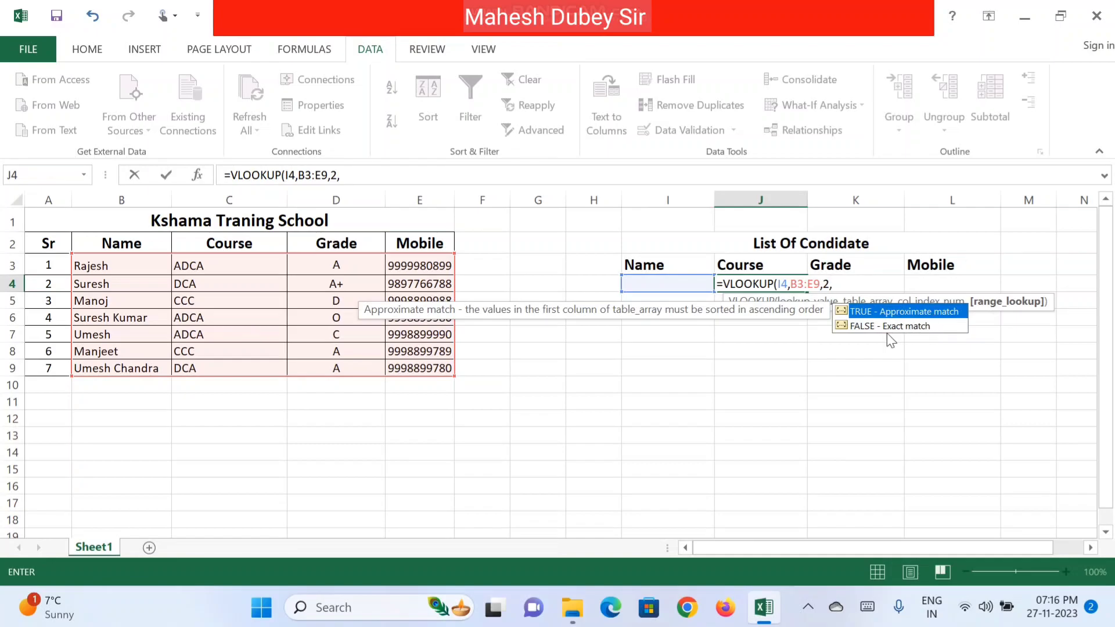
{"action": "type", "text": "0)"}
{"action": "key", "text": "Return"}
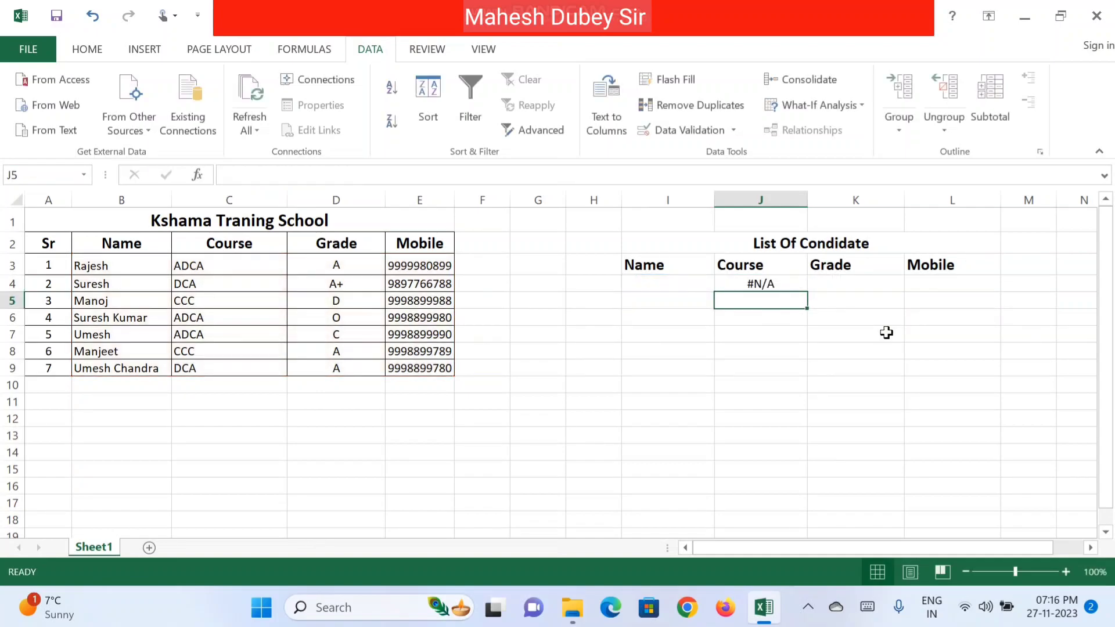
Step: Pick Rajesh, then Suresh, from the I4 dropdown to check that J4 updates
{"action": "left_click", "coordinate": [702, 283]}
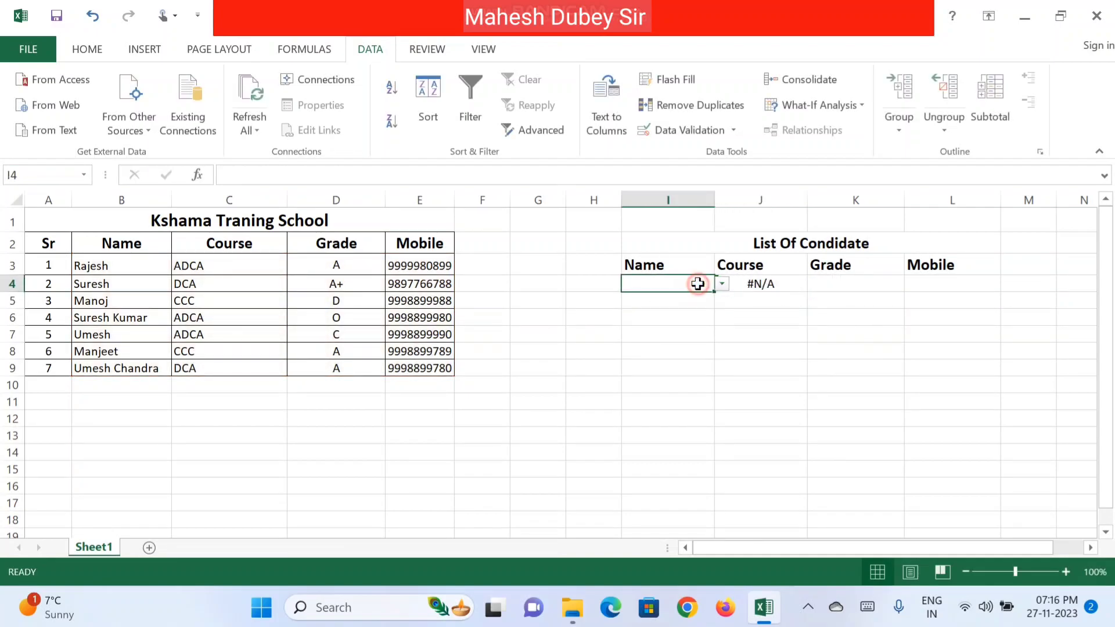
{"action": "left_click", "coordinate": [722, 284]}
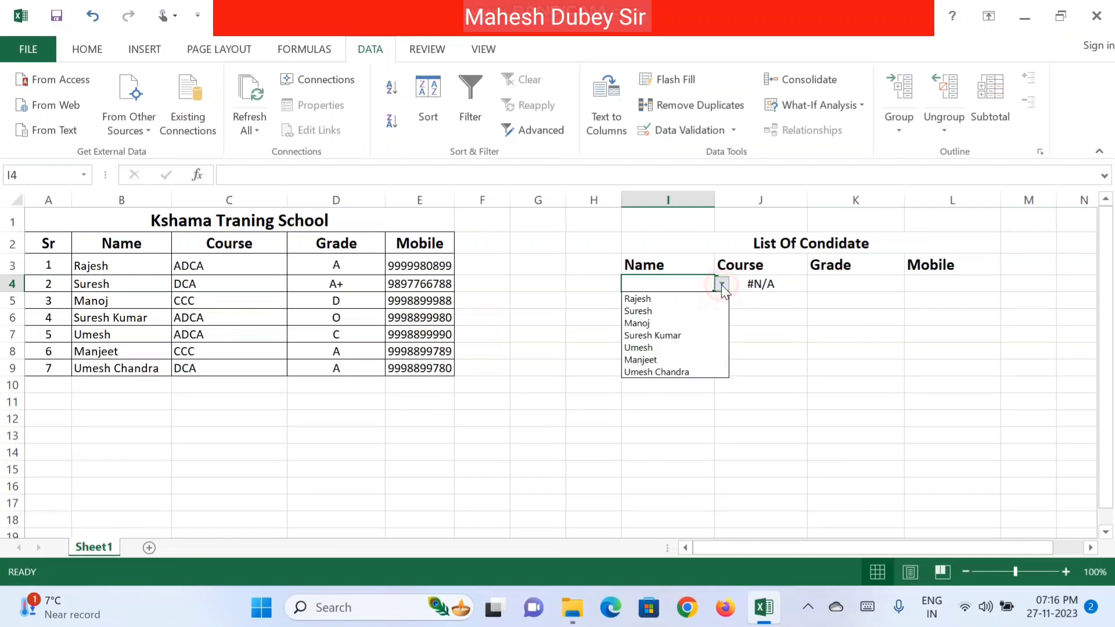
{"action": "left_click", "coordinate": [689, 298]}
{"action": "left_click", "coordinate": [800, 316]}
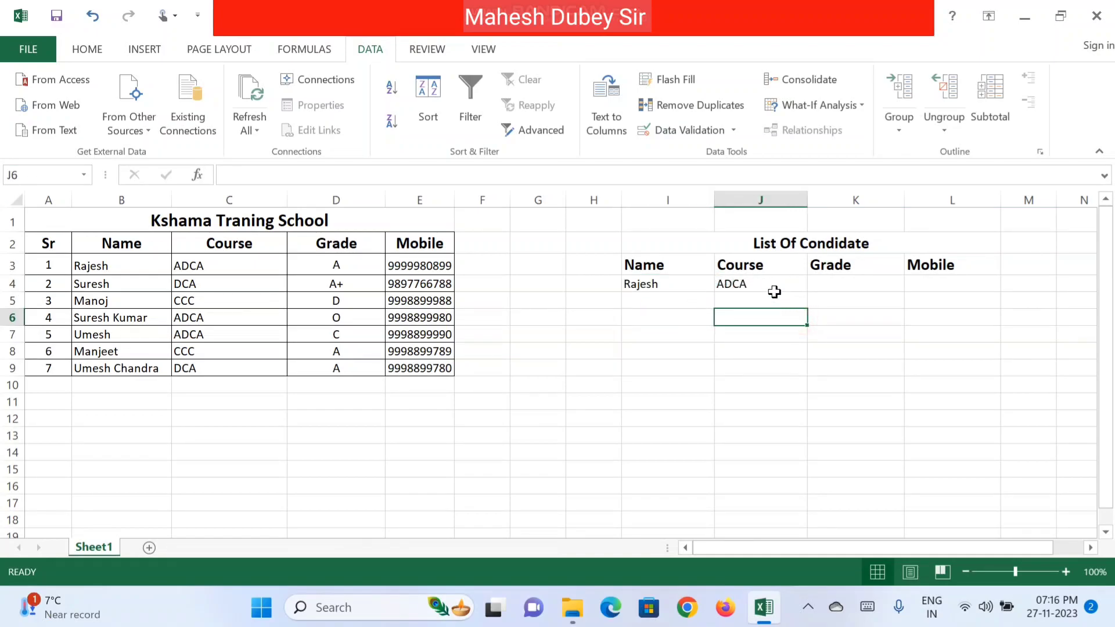
{"action": "left_click", "coordinate": [705, 283]}
{"action": "left_click", "coordinate": [721, 285]}
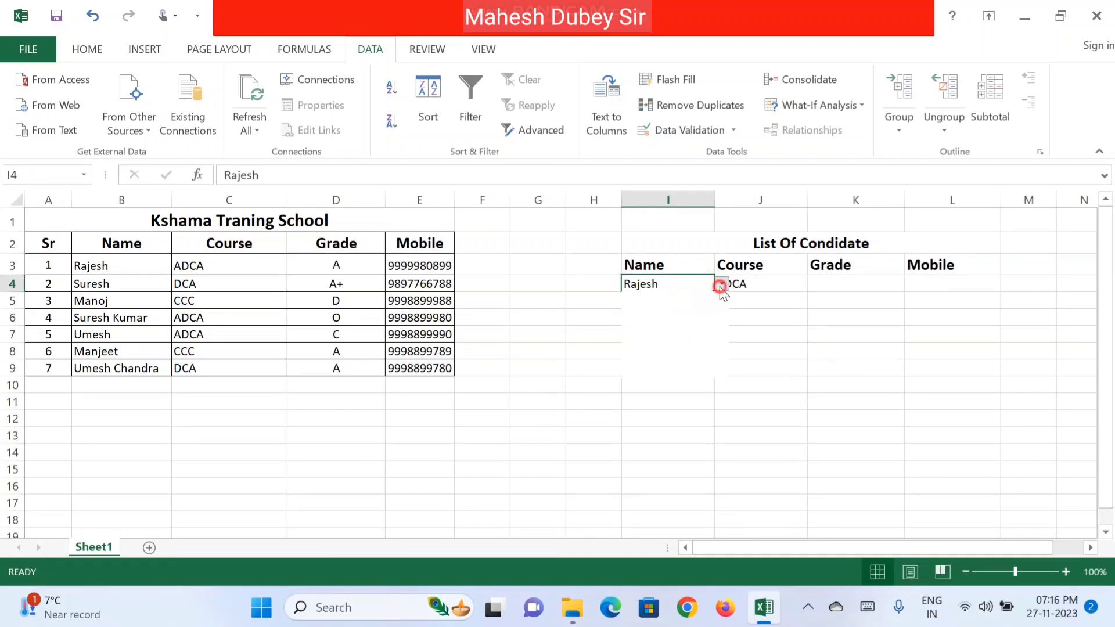
{"action": "left_click", "coordinate": [671, 311]}
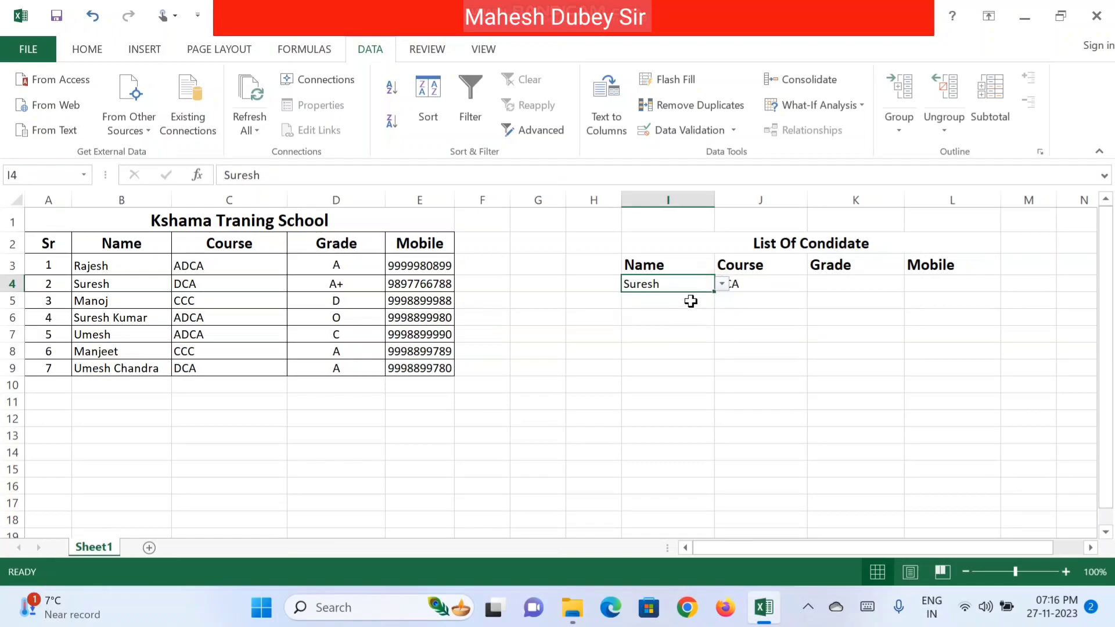
{"action": "left_click", "coordinate": [786, 316]}
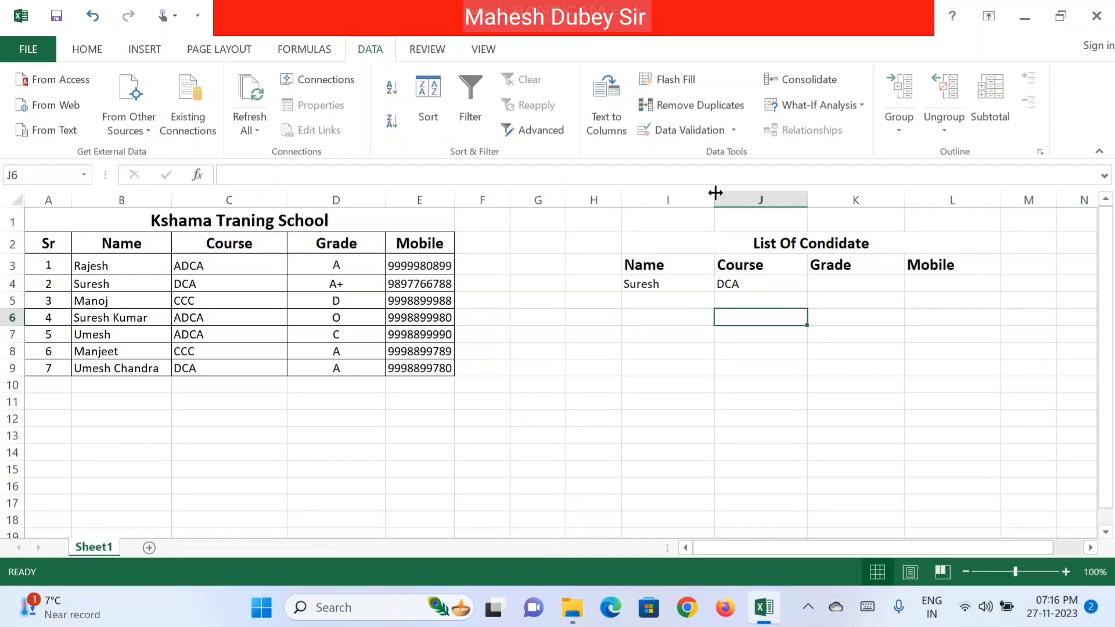
Step: Choose Manoj in I4 so the Course lookup shows CCC
{"action": "left_click", "coordinate": [692, 282]}
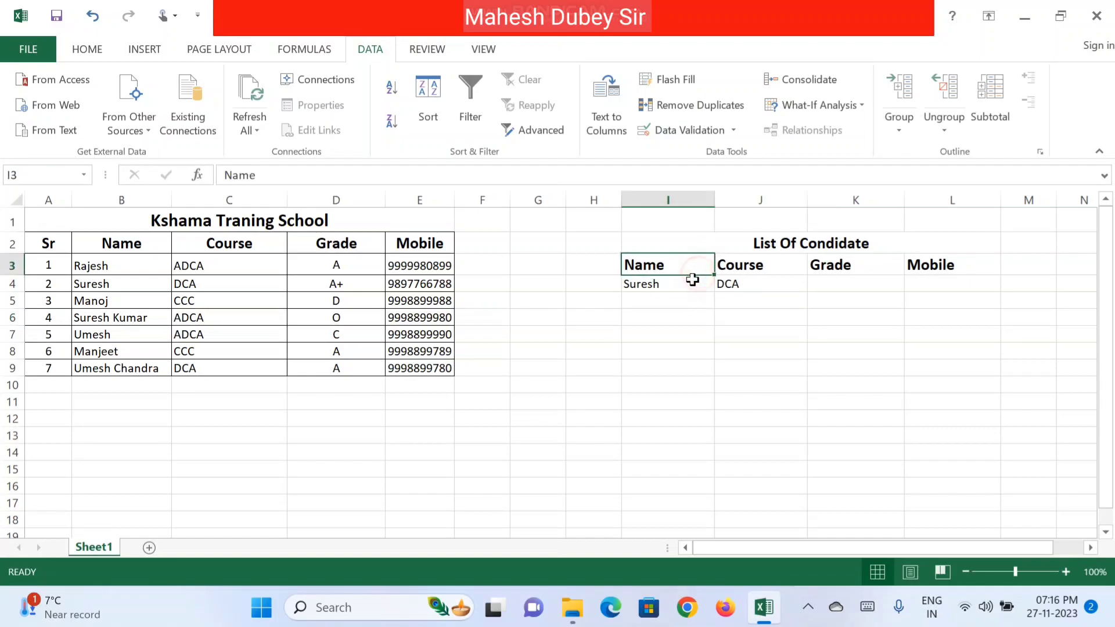
{"action": "left_click", "coordinate": [722, 283]}
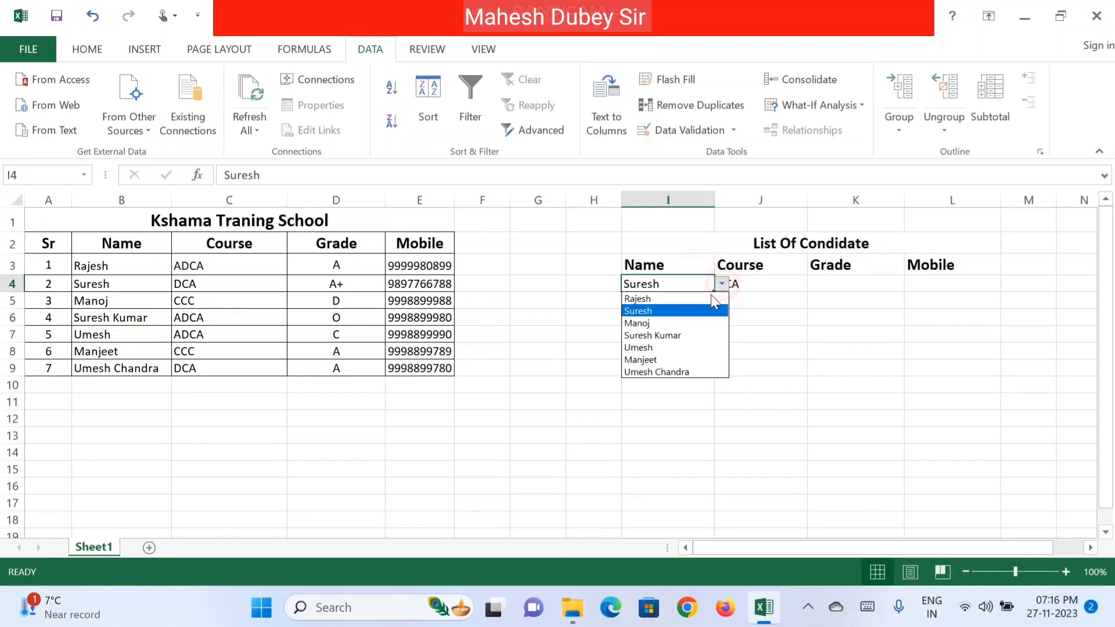
{"action": "left_click", "coordinate": [678, 324]}
{"action": "left_click", "coordinate": [771, 331]}
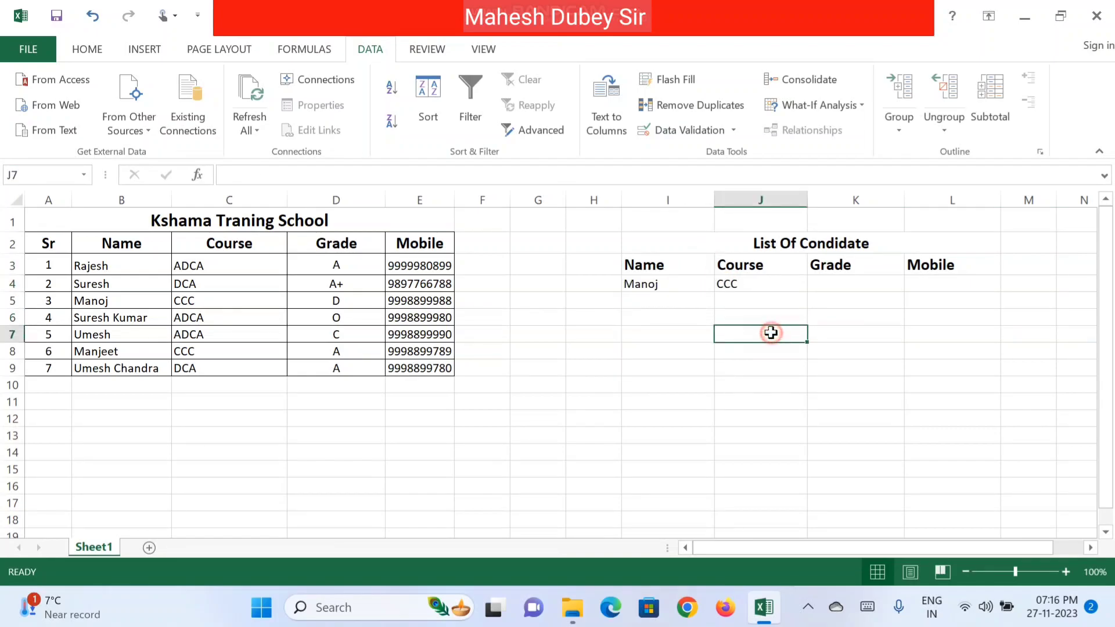
{"action": "left_click", "coordinate": [755, 283]}
{"action": "left_click", "coordinate": [671, 284]}
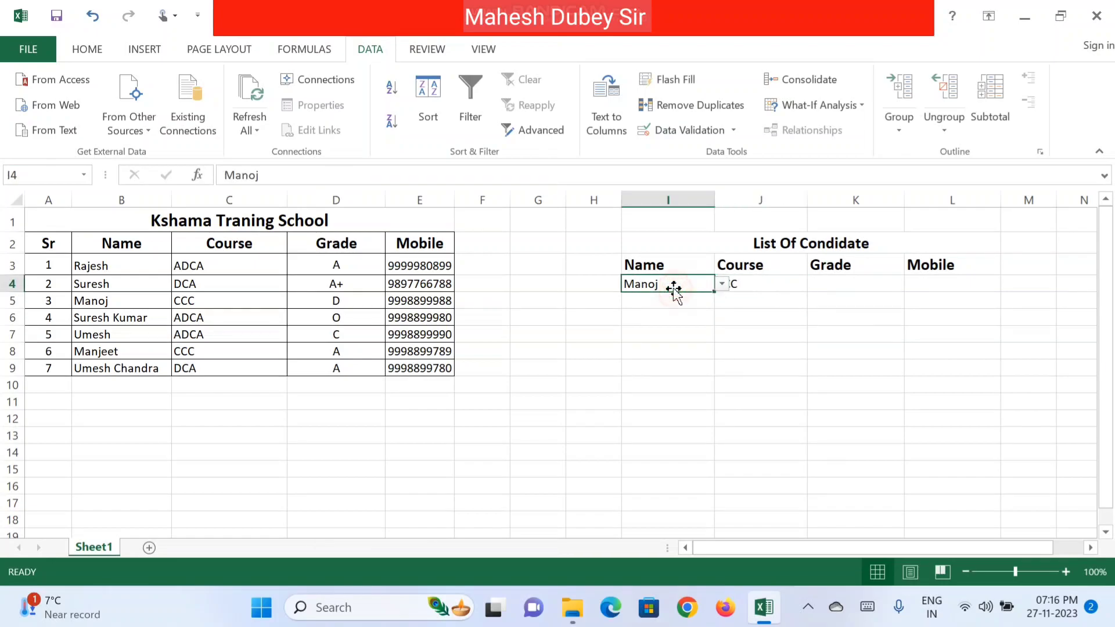
{"action": "left_click", "coordinate": [830, 285]}
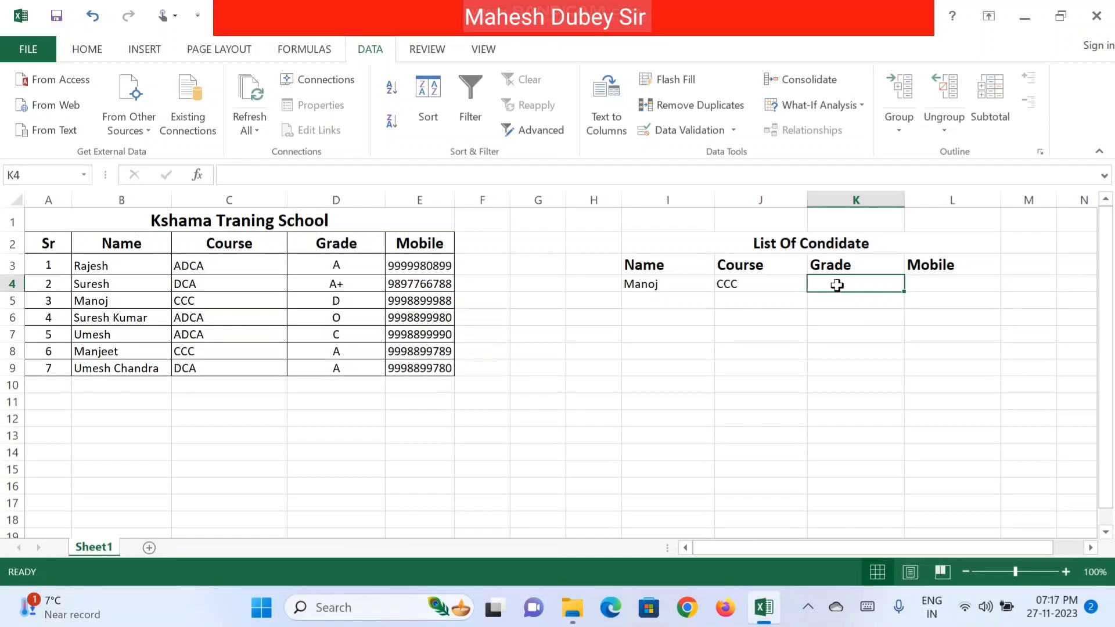
Step: Enter =VLOOKUP(I4,B3:E9,3,0) in K4 so it returns grade D for Manoj
{"action": "type", "text": "="}
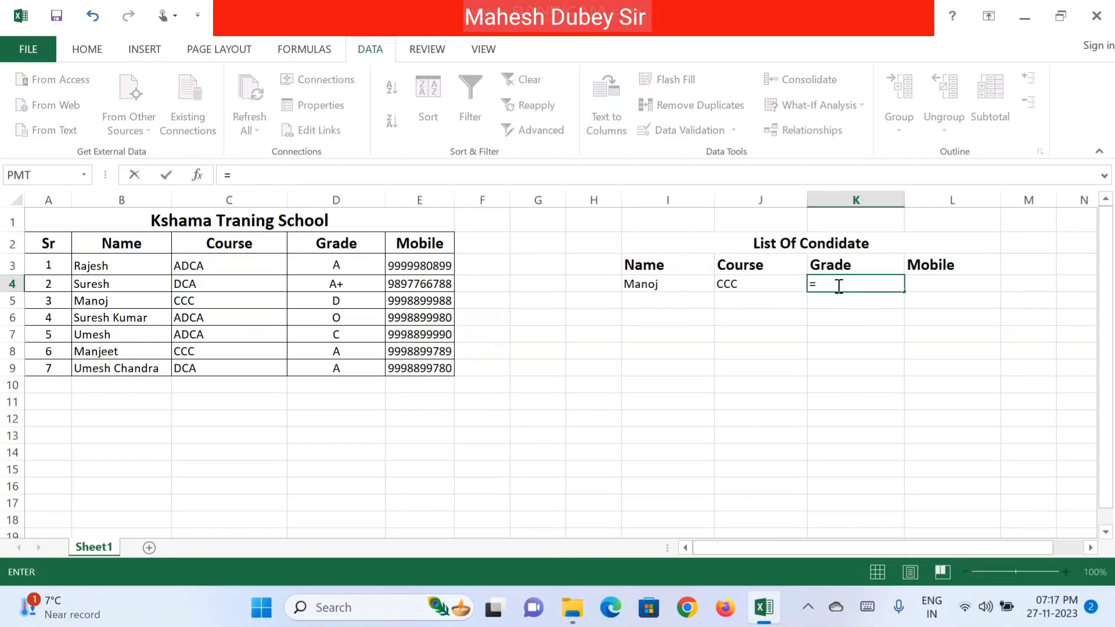
{"action": "type", "text": "vl"}
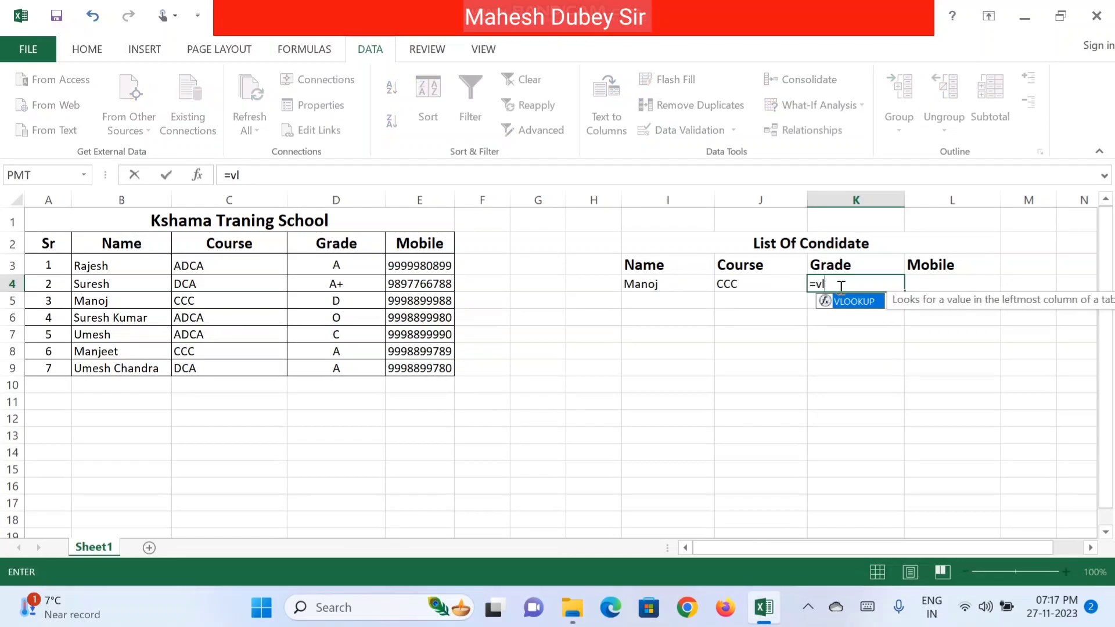
{"action": "double_click", "coordinate": [850, 302]}
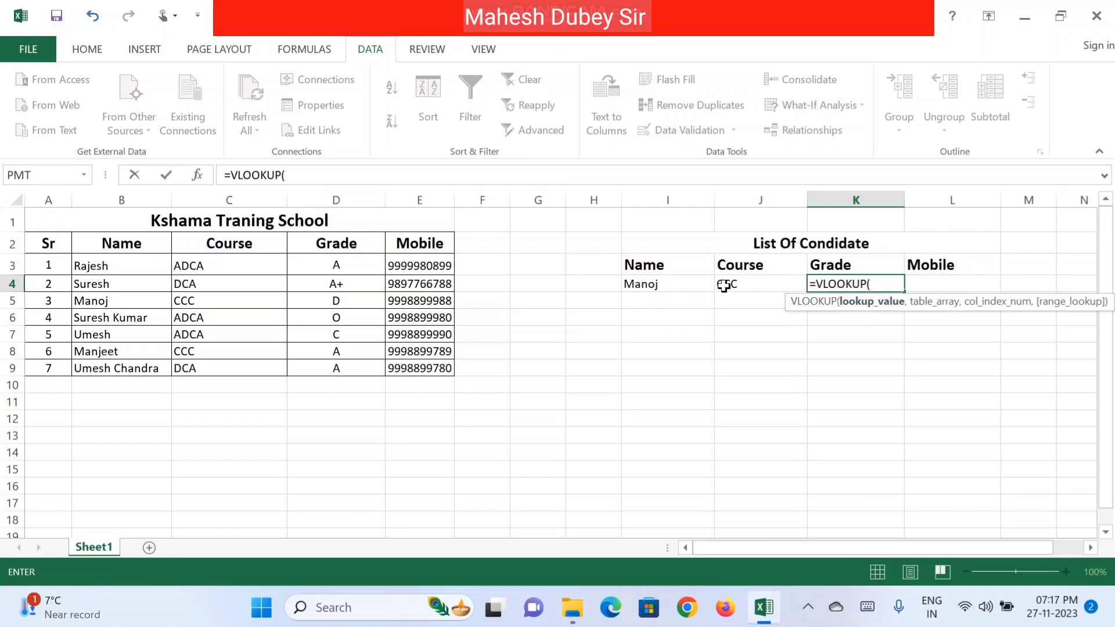
{"action": "left_click", "coordinate": [649, 286]}
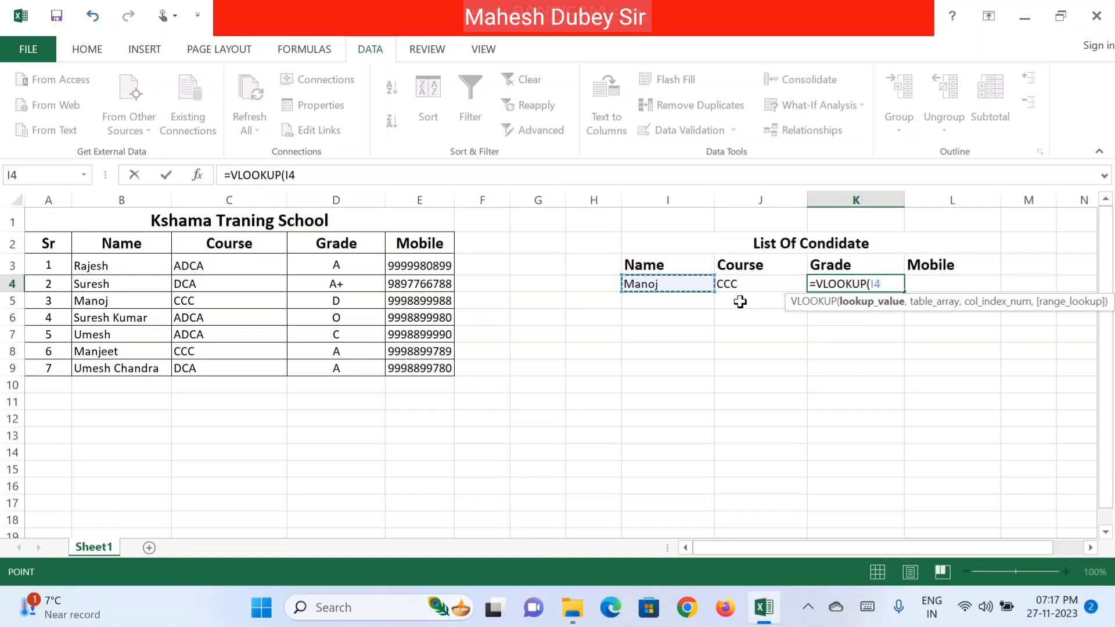
{"action": "type", "text": ","}
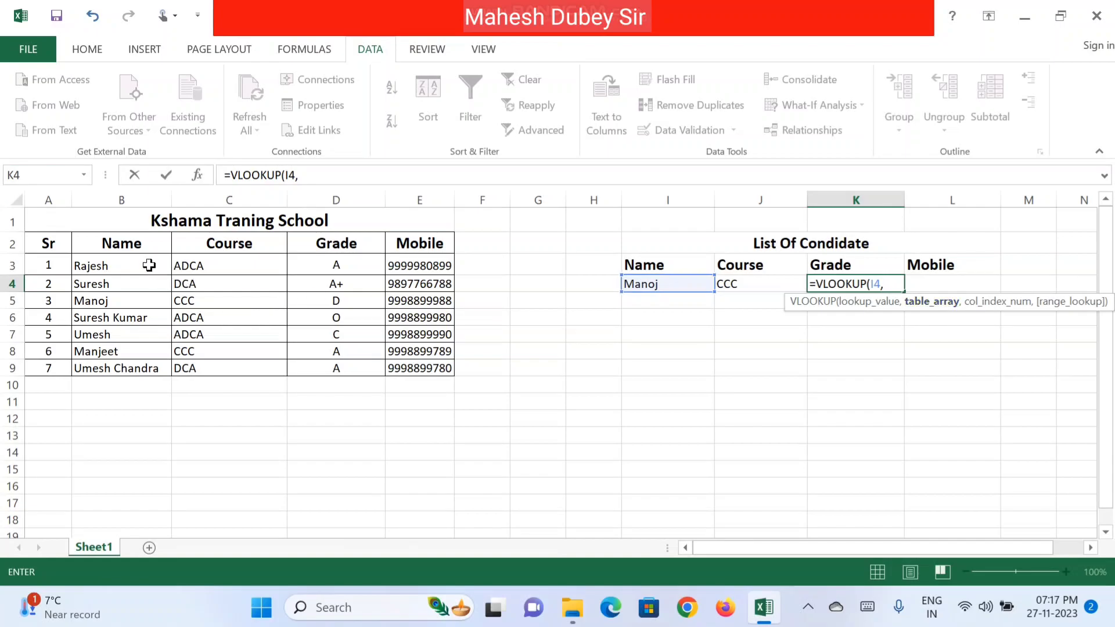
{"action": "left_click_drag", "start_coordinate": [146, 263], "coordinate": [424, 377]}
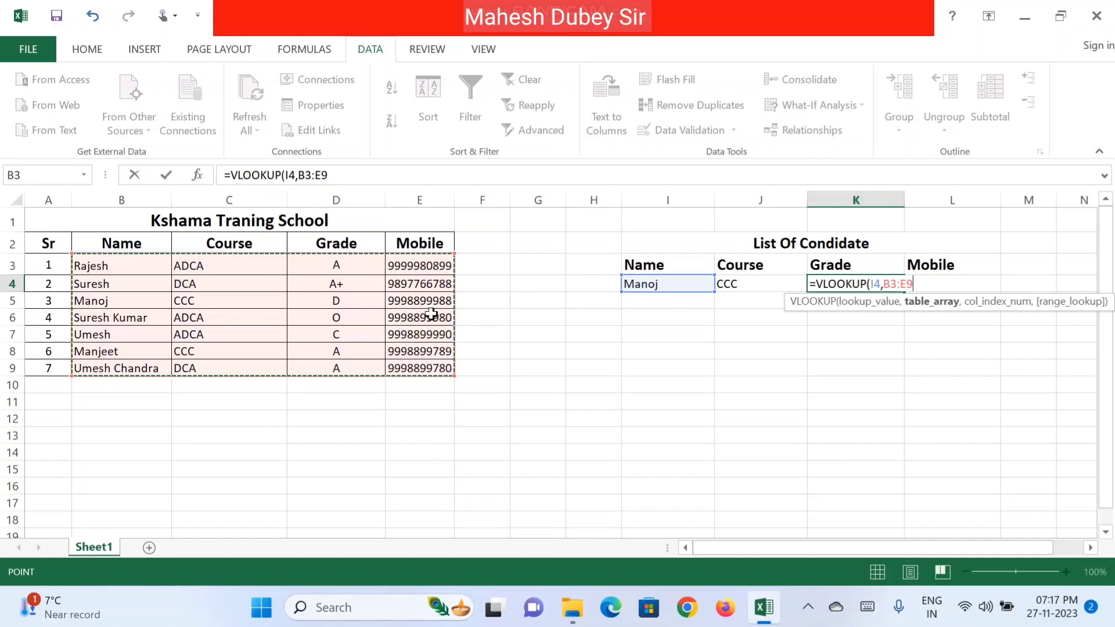
{"action": "type", "text": ",3"}
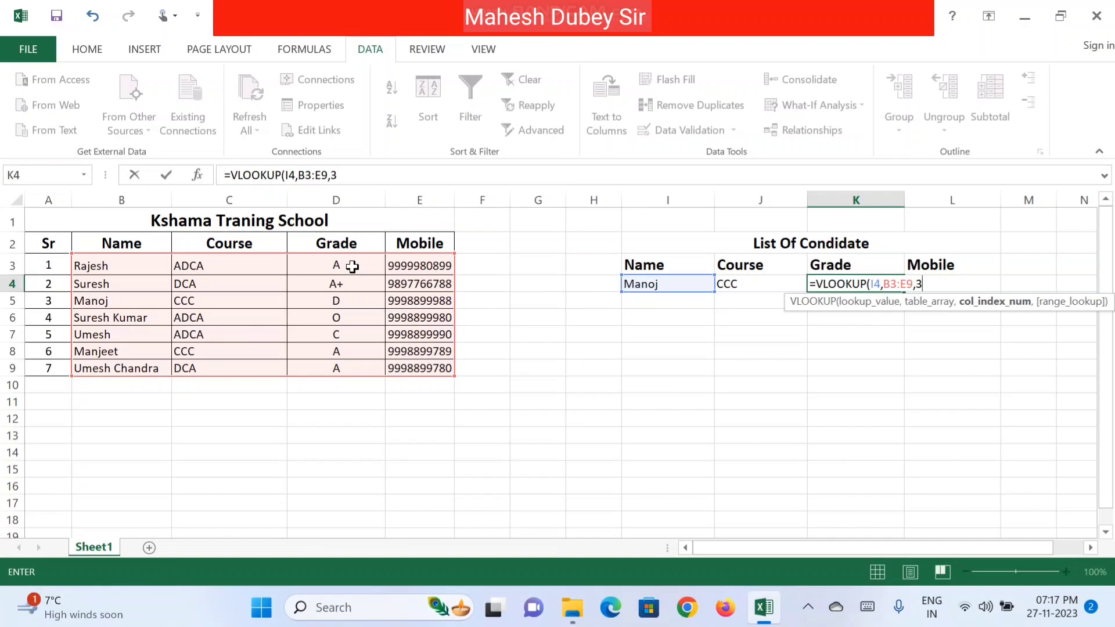
{"action": "type", "text": ","}
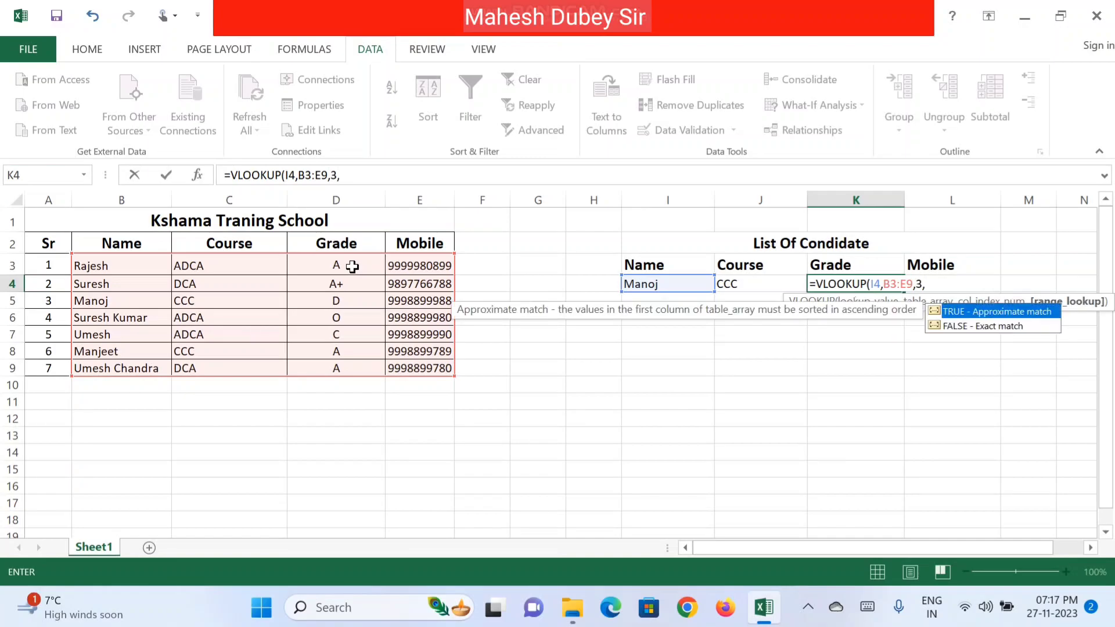
{"action": "type", "text": "0)"}
{"action": "key", "text": "Return"}
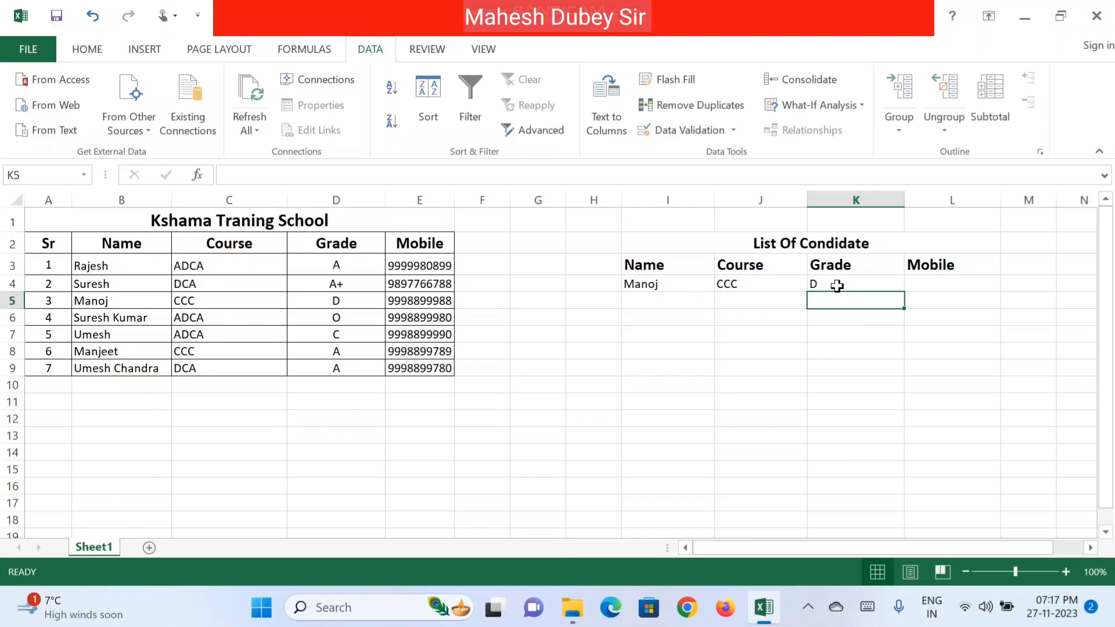
{"action": "left_click", "coordinate": [680, 288]}
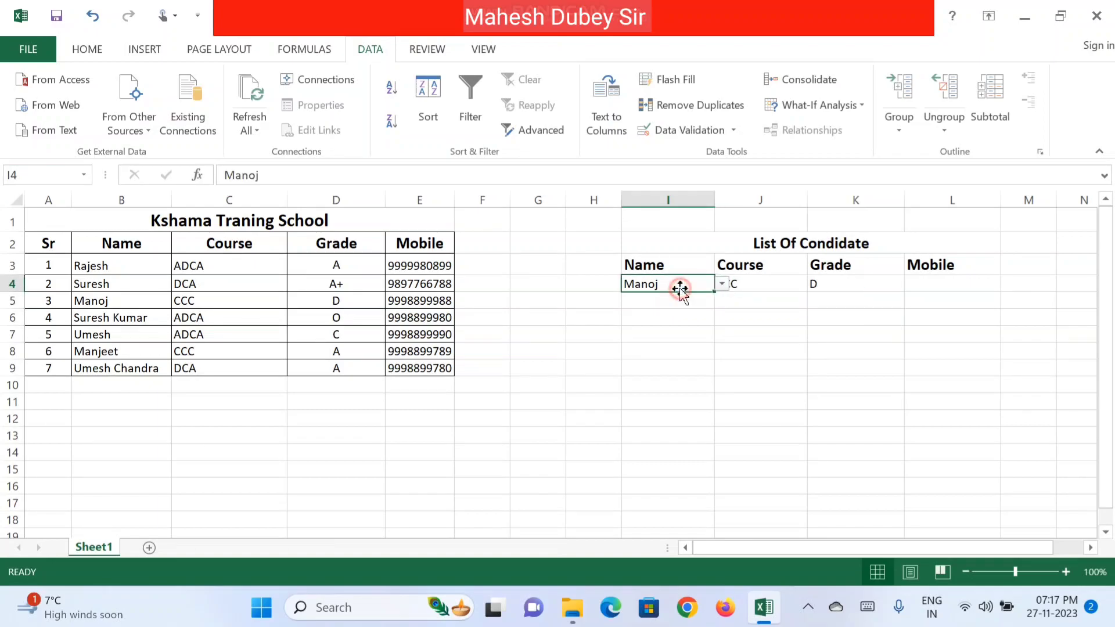
{"action": "left_click", "coordinate": [722, 285]}
{"action": "left_click", "coordinate": [670, 335]}
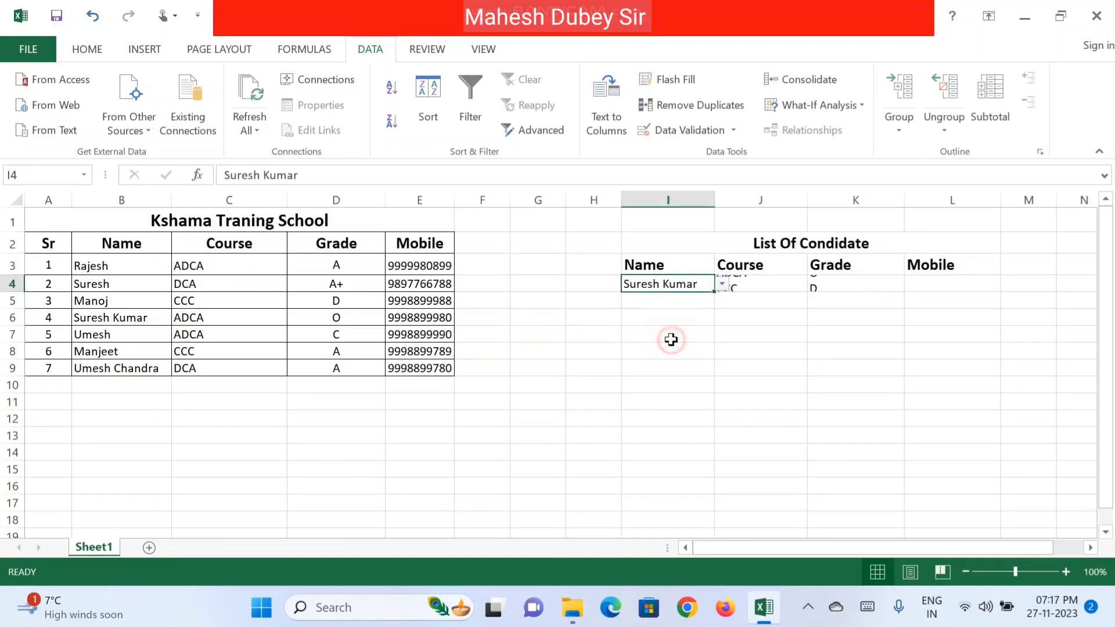
{"action": "left_click", "coordinate": [779, 328]}
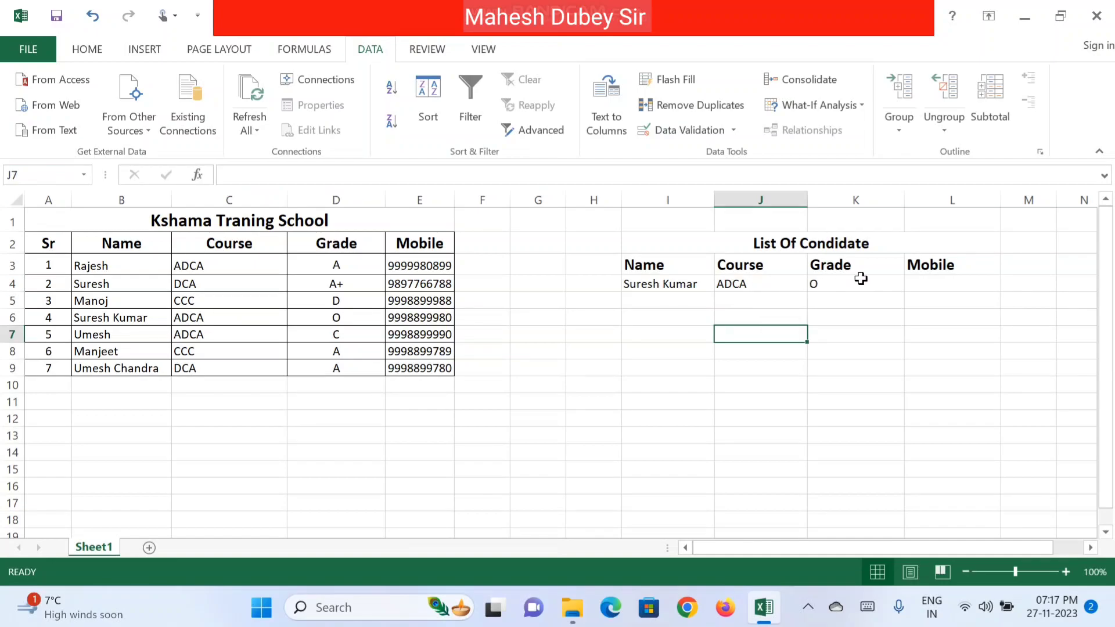
{"action": "left_click", "coordinate": [923, 282]}
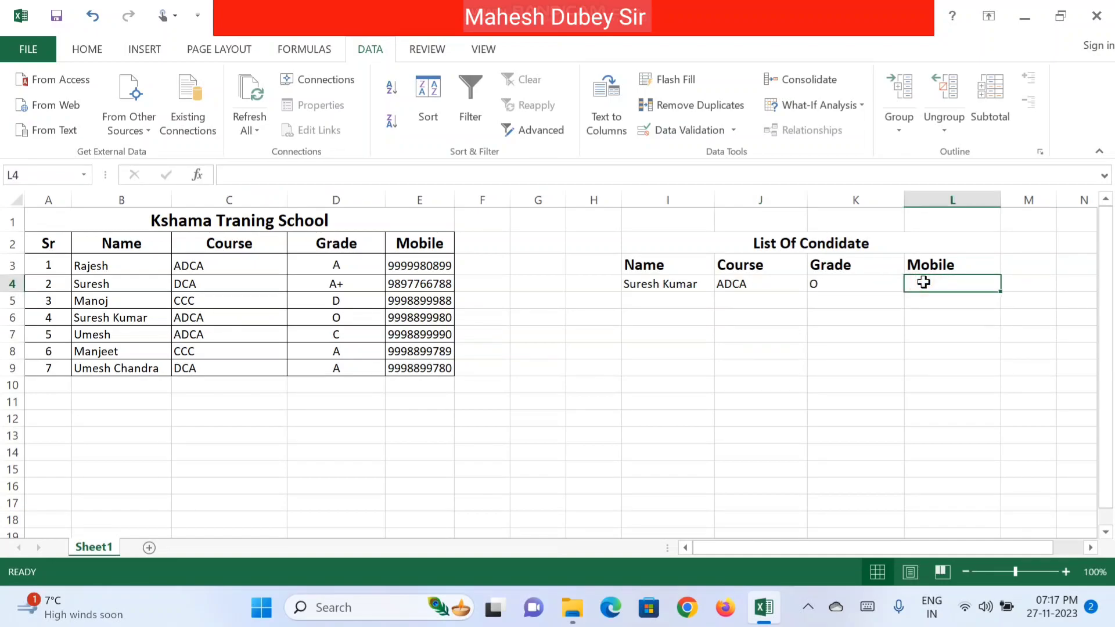
{"action": "type", "text": "=vlo"}
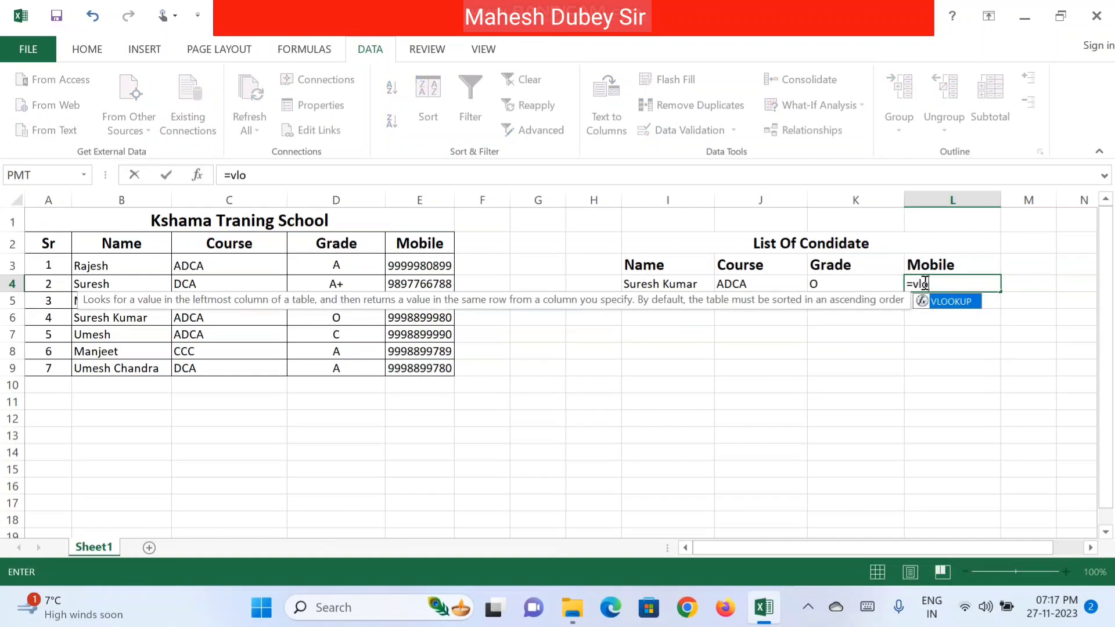
{"action": "double_click", "coordinate": [951, 302]}
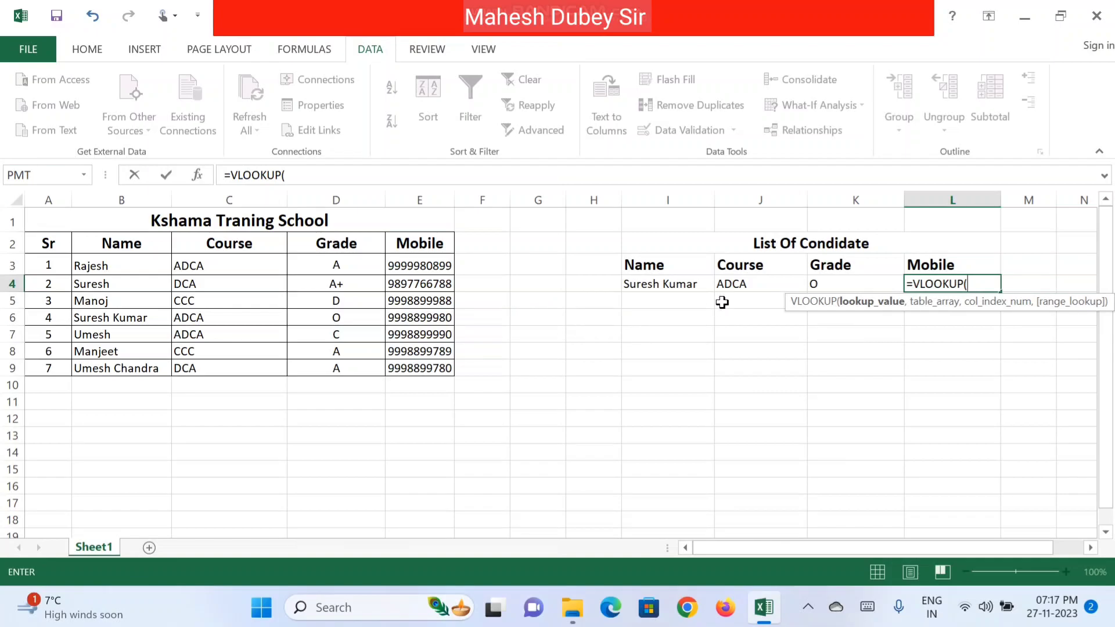
{"action": "left_click", "coordinate": [664, 283]}
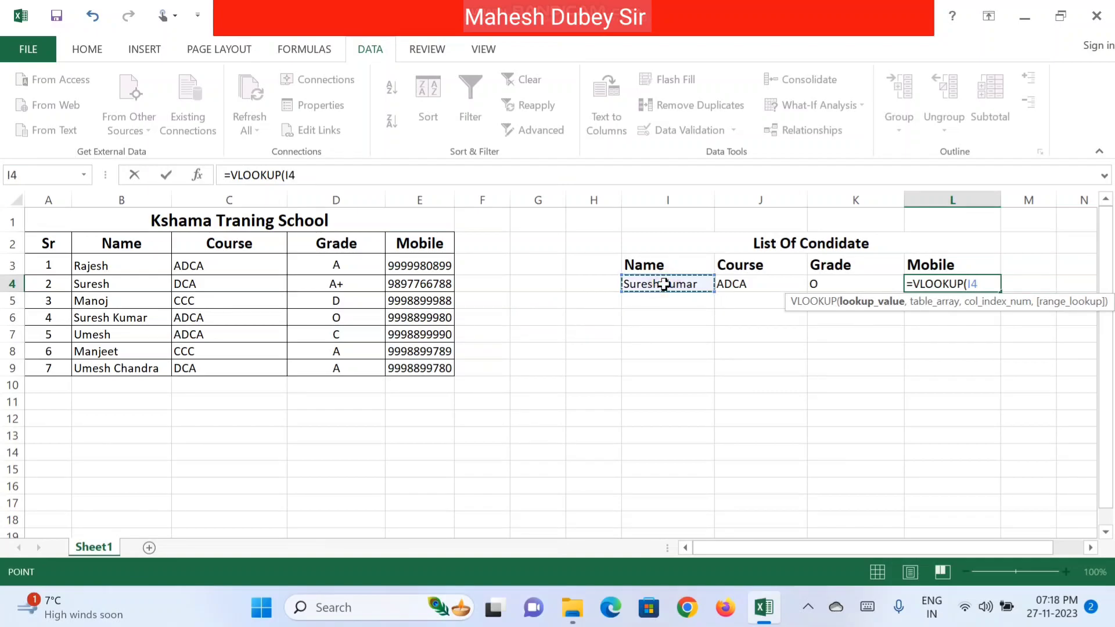
{"action": "type", "text": ","}
{"action": "left_click_drag", "start_coordinate": [153, 266], "coordinate": [435, 372]}
{"action": "type", "text": ",4"}
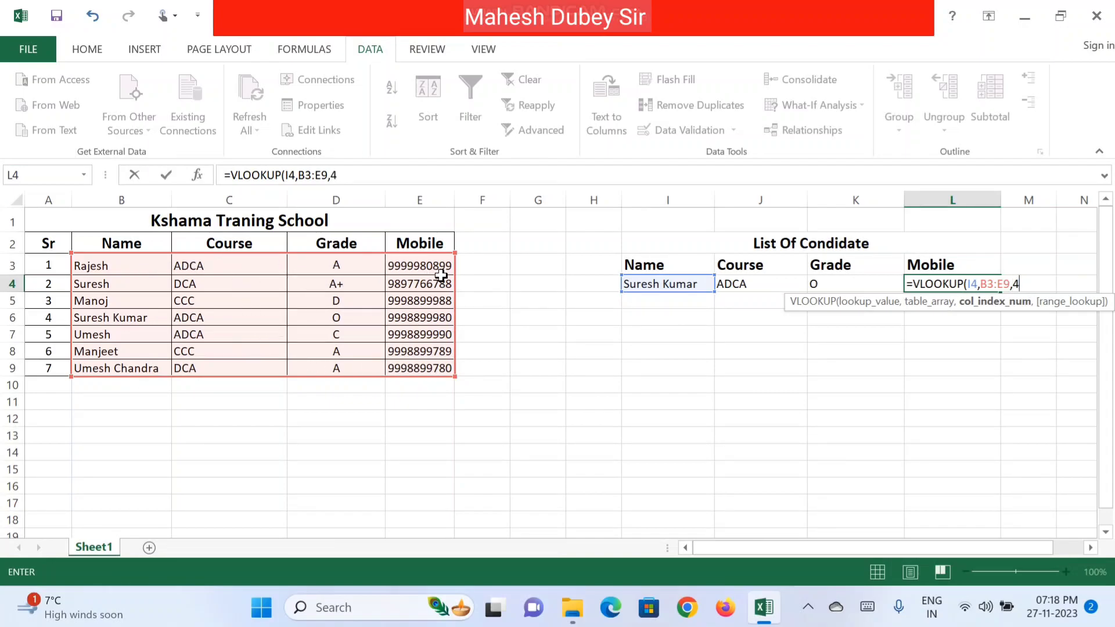
{"action": "type", "text": ",0"}
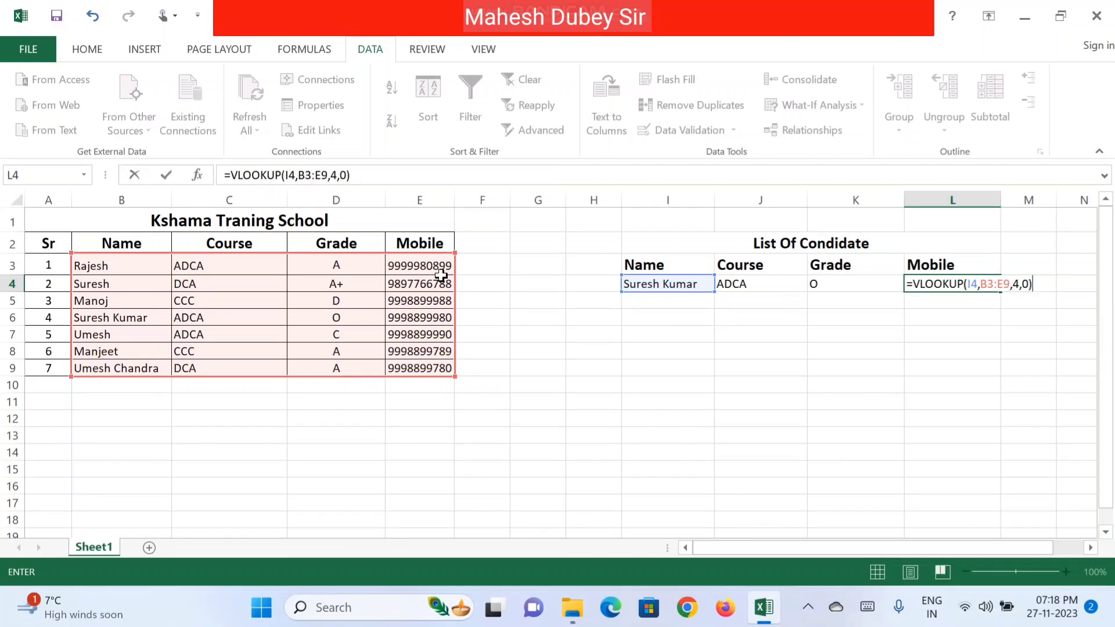
{"action": "key", "text": "Return"}
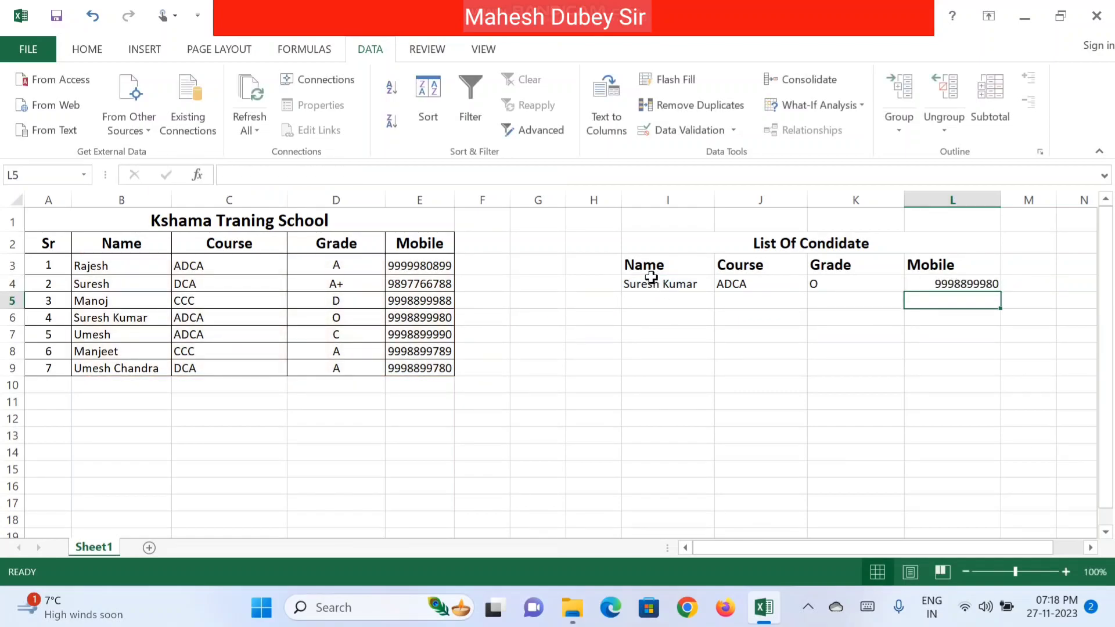
{"action": "left_click_drag", "start_coordinate": [649, 265], "coordinate": [940, 282]}
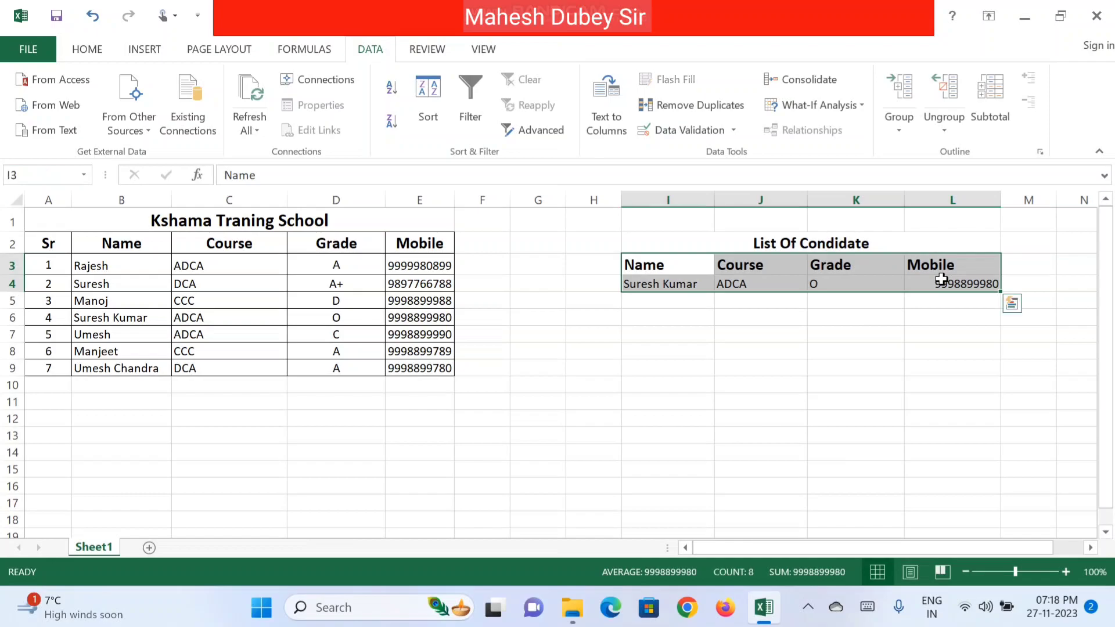
Step: Apply All Borders to the lookup area I3:L4
{"action": "left_click", "coordinate": [99, 50]}
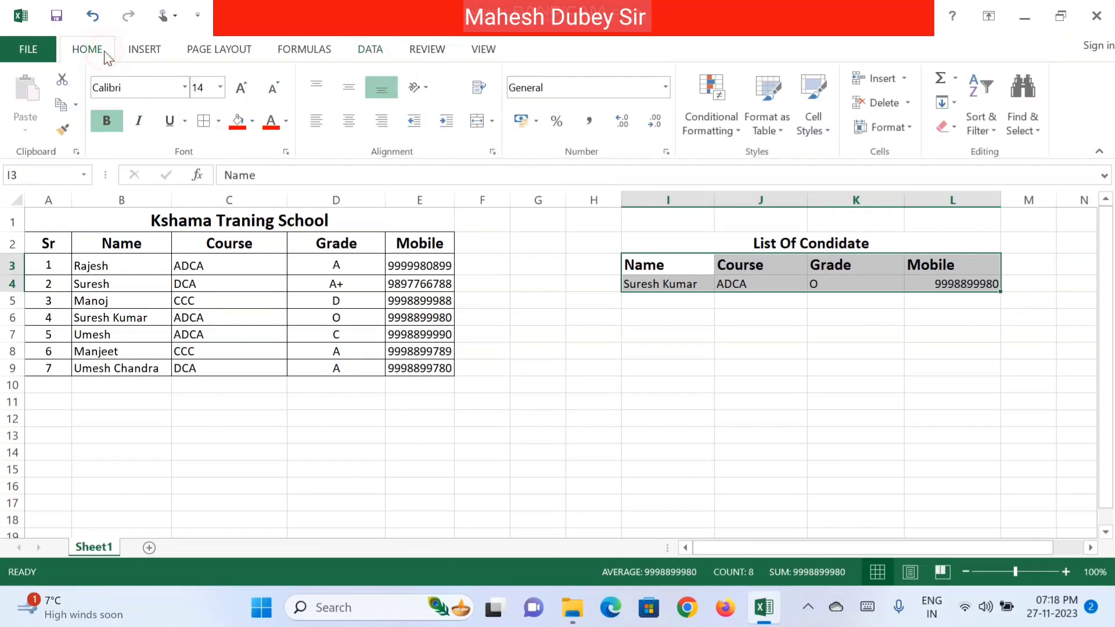
{"action": "left_click", "coordinate": [218, 122]}
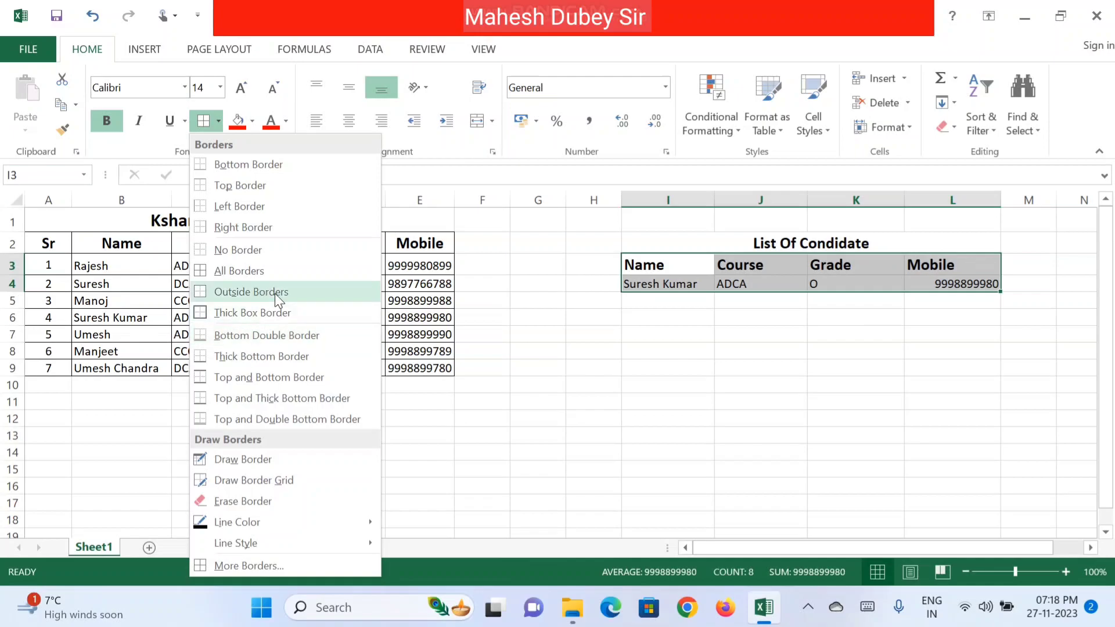
{"action": "left_click", "coordinate": [274, 270]}
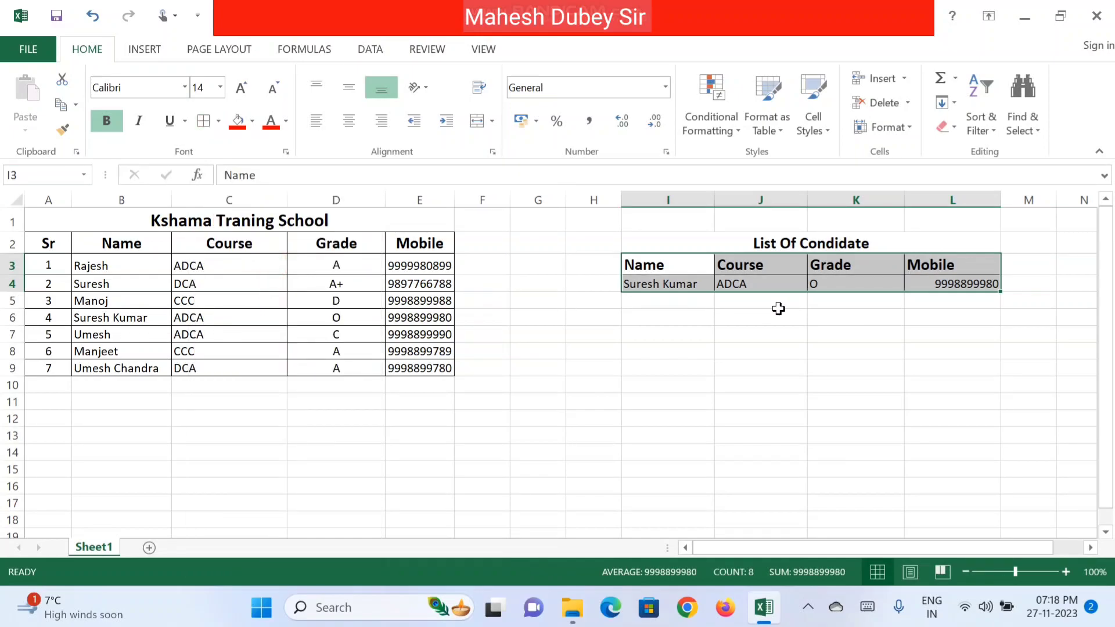
Step: Shade the merged List Of Condidate title light grey
{"action": "left_click_drag", "start_coordinate": [730, 246], "coordinate": [740, 282]}
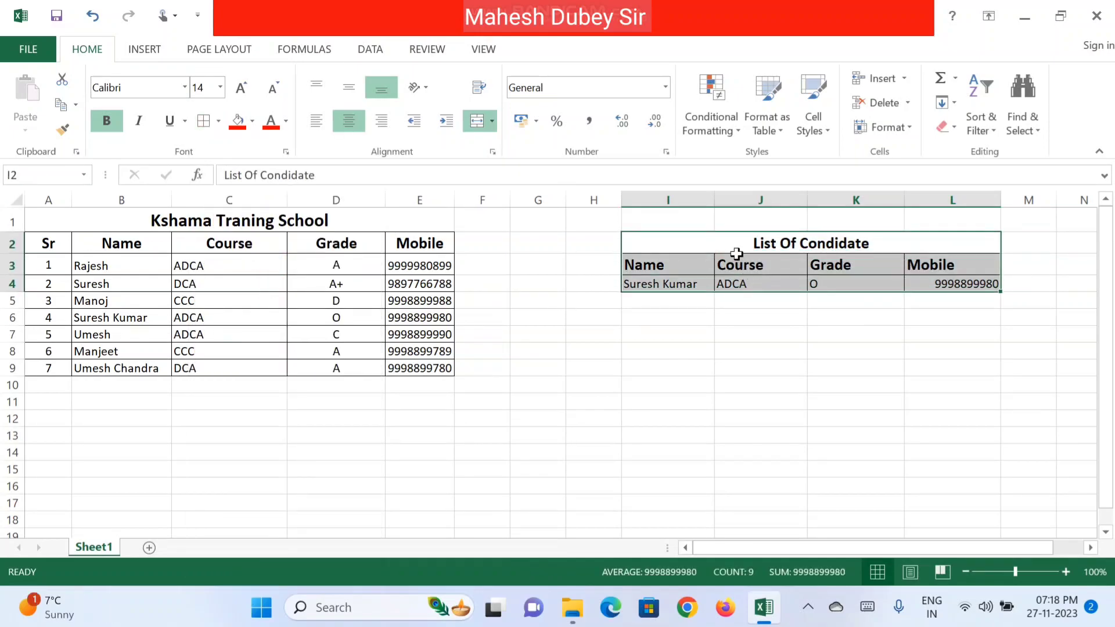
{"action": "left_click", "coordinate": [715, 238]}
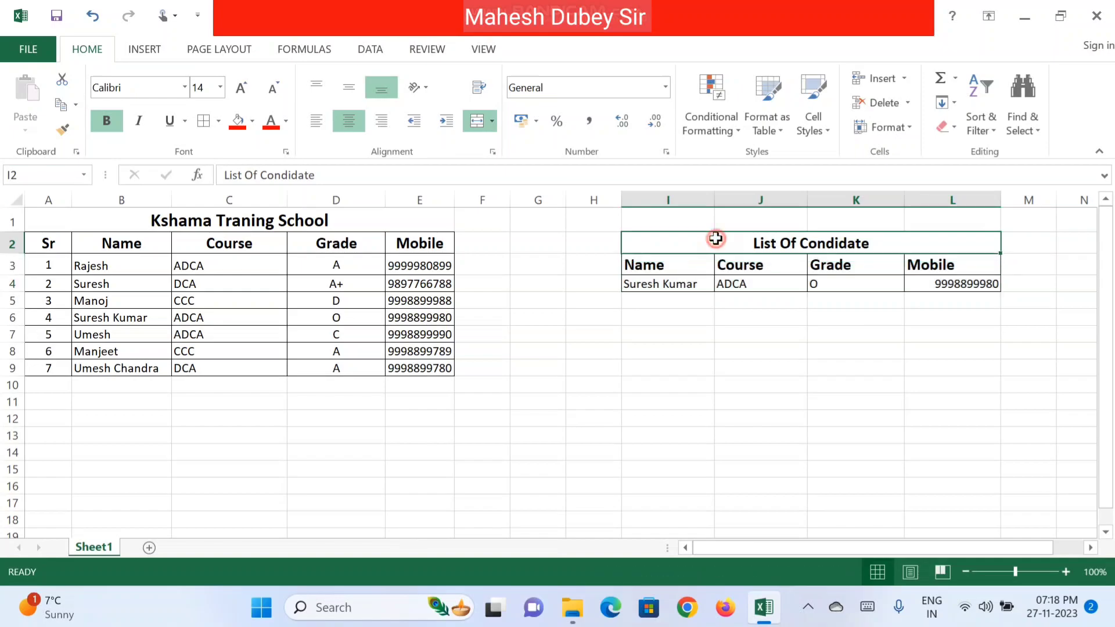
{"action": "left_click", "coordinate": [252, 120]}
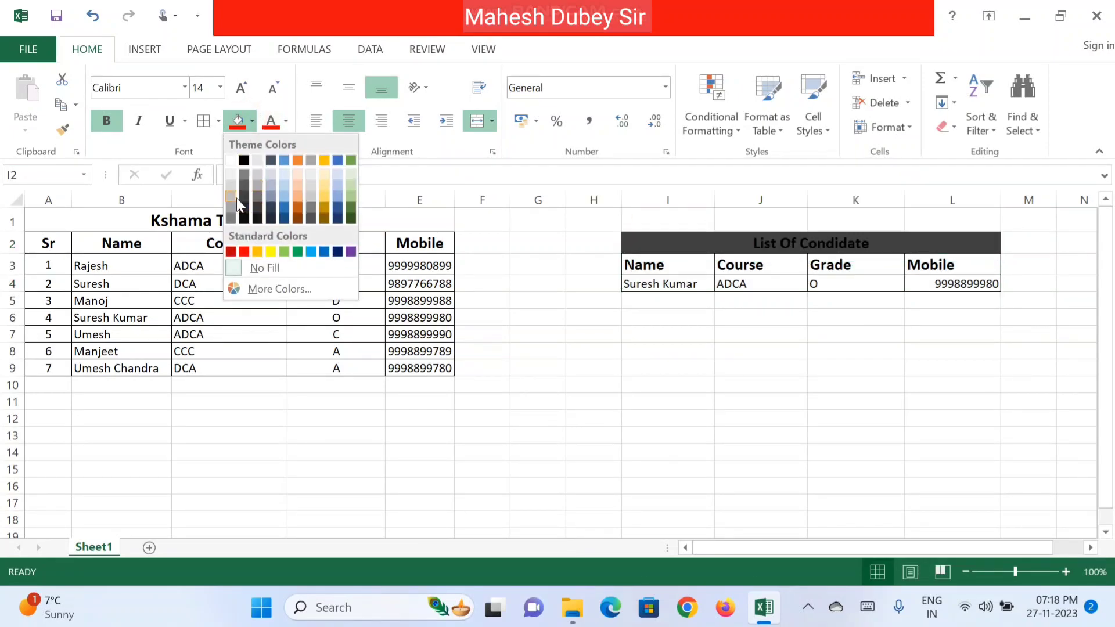
{"action": "left_click", "coordinate": [228, 185]}
Step: Fill the Name to Mobile header cells I3:L3 yellow
{"action": "left_click_drag", "start_coordinate": [680, 264], "coordinate": [953, 260]}
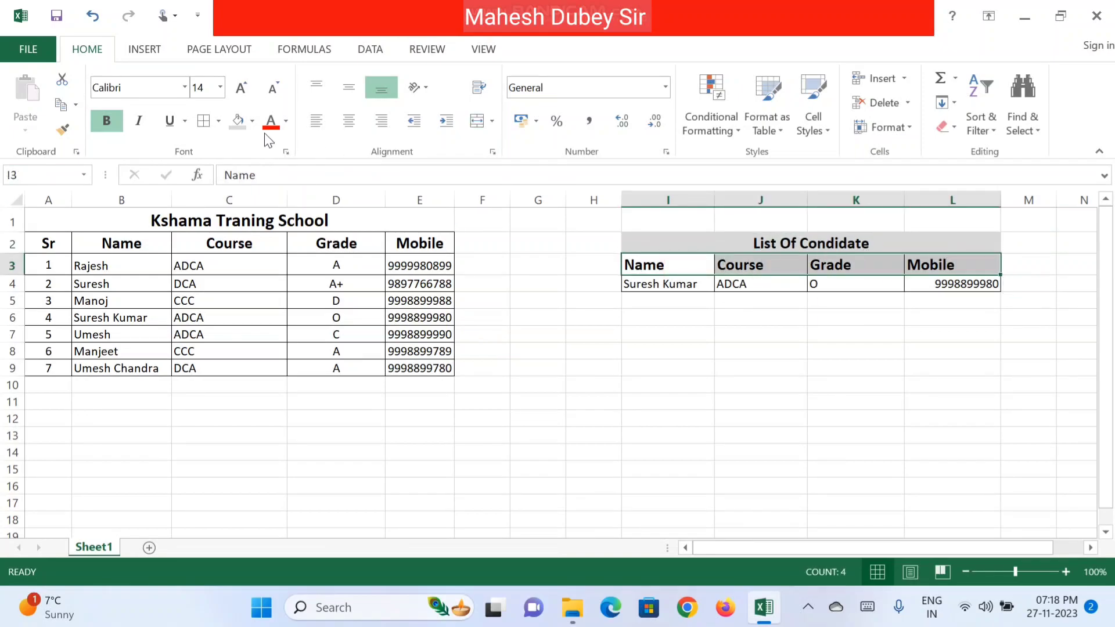
{"action": "left_click", "coordinate": [252, 121]}
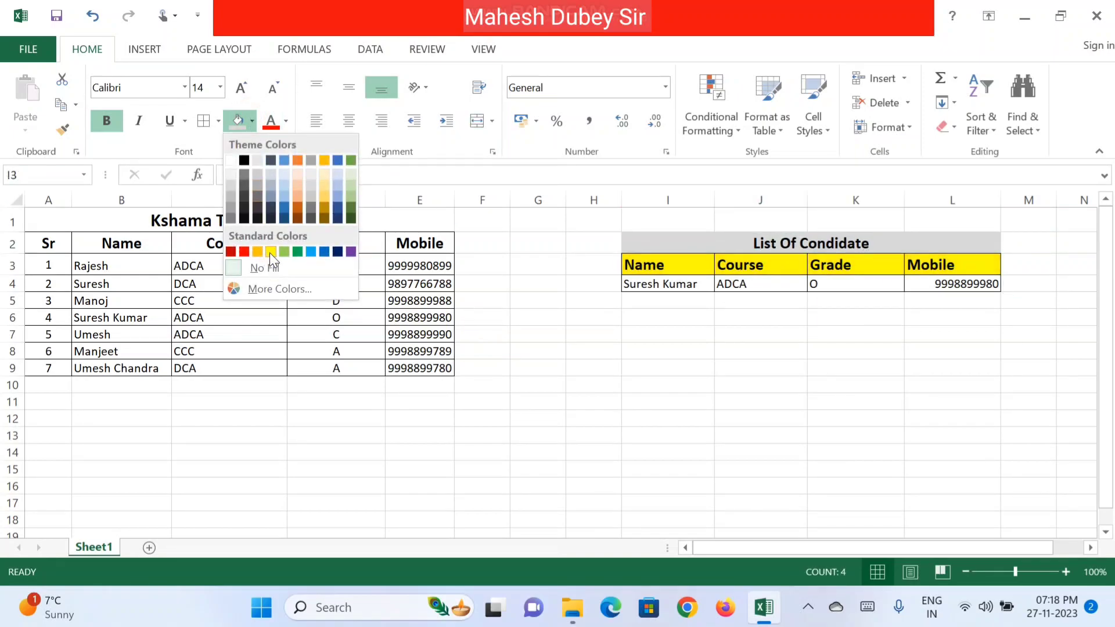
{"action": "left_click", "coordinate": [271, 252]}
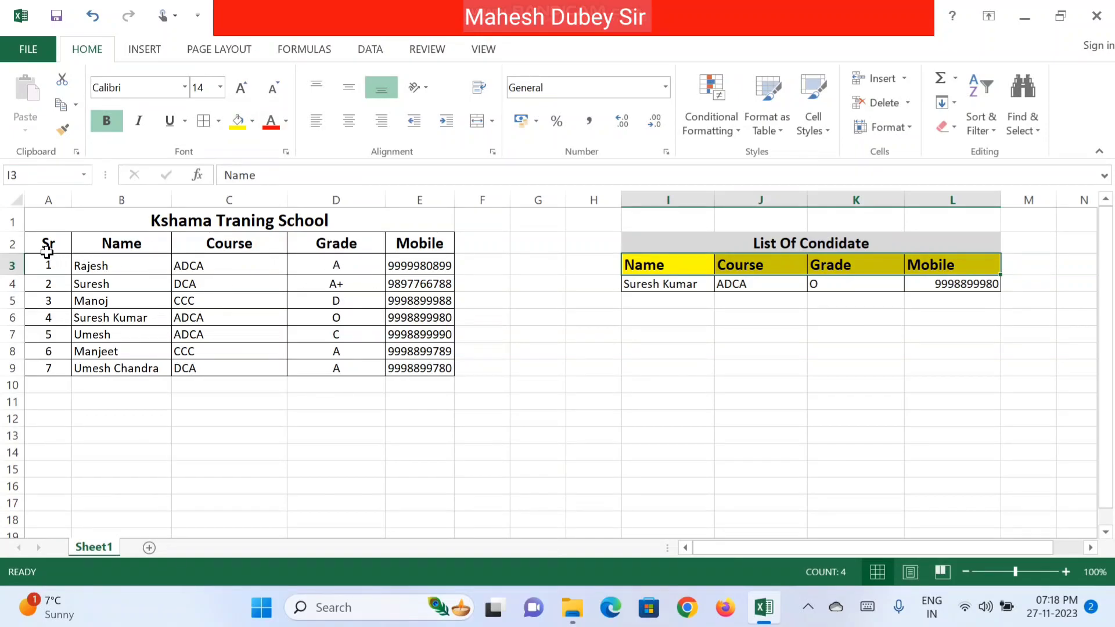
{"action": "left_click", "coordinate": [153, 283]}
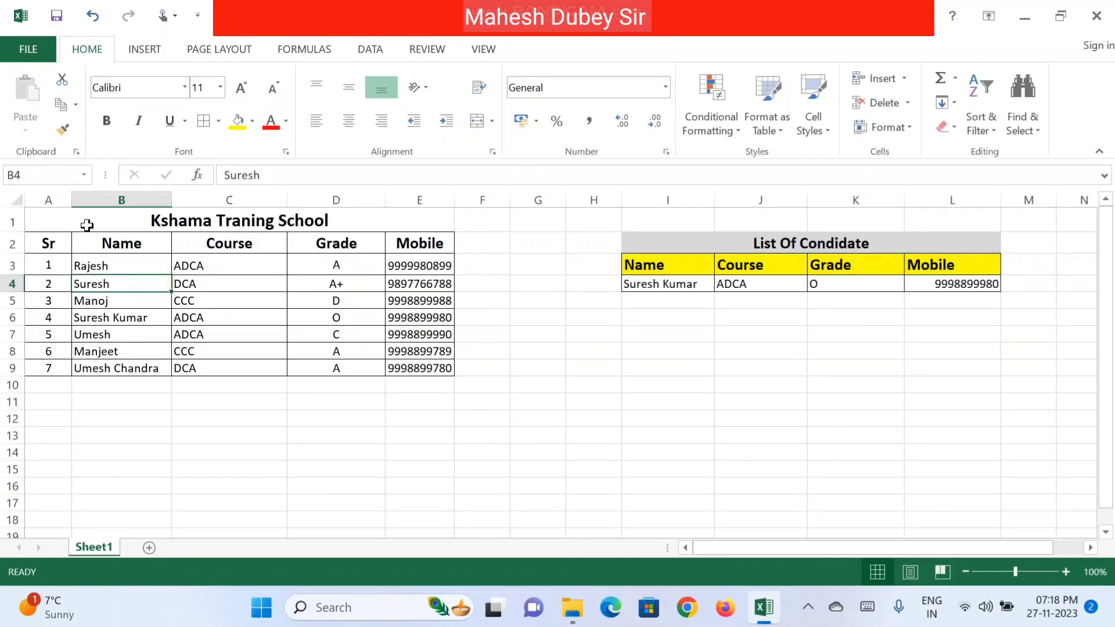
{"action": "left_click", "coordinate": [87, 225]}
Step: Shade the Kshama Traning School title in A1 red and the A2:E2 header row yellow
{"action": "left_click", "coordinate": [253, 123]}
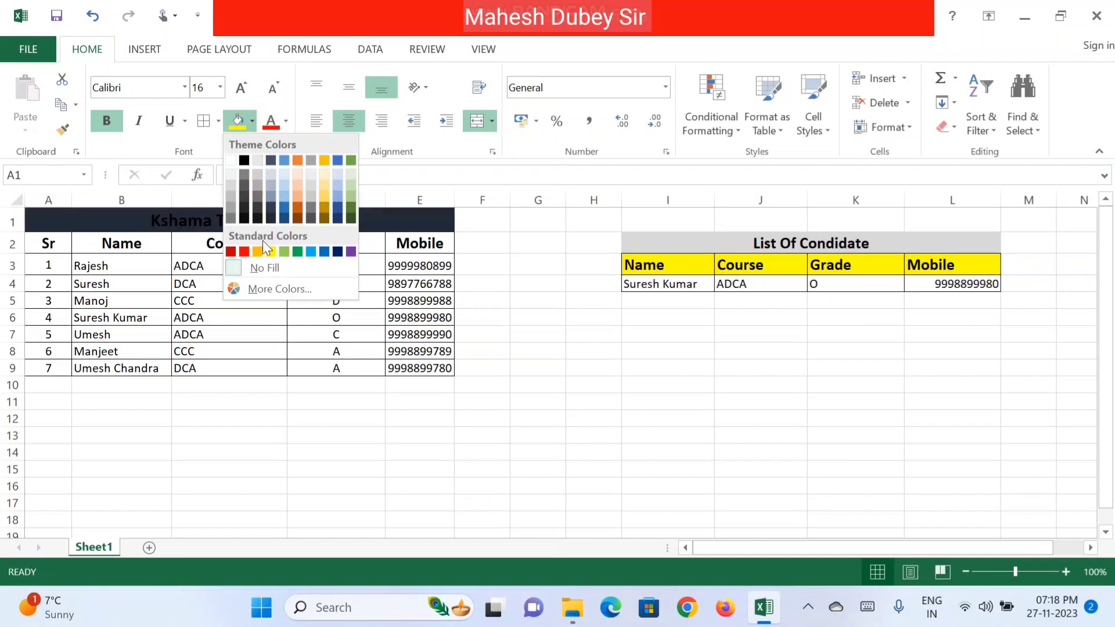
{"action": "left_click", "coordinate": [242, 253]}
{"action": "left_click_drag", "start_coordinate": [54, 248], "coordinate": [427, 244]}
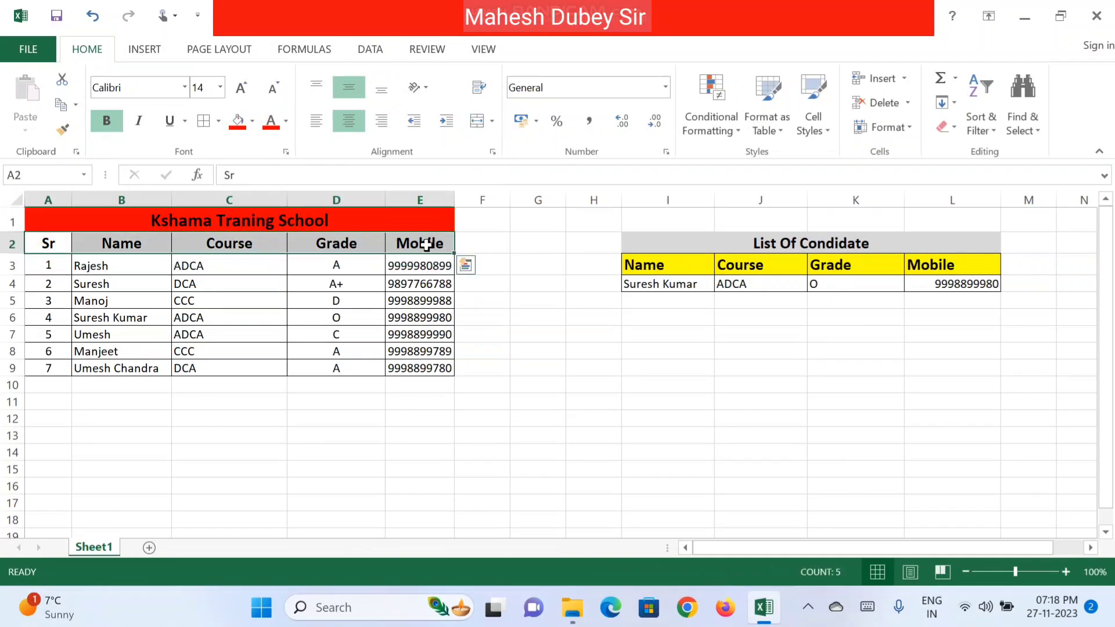
{"action": "left_click", "coordinate": [250, 122]}
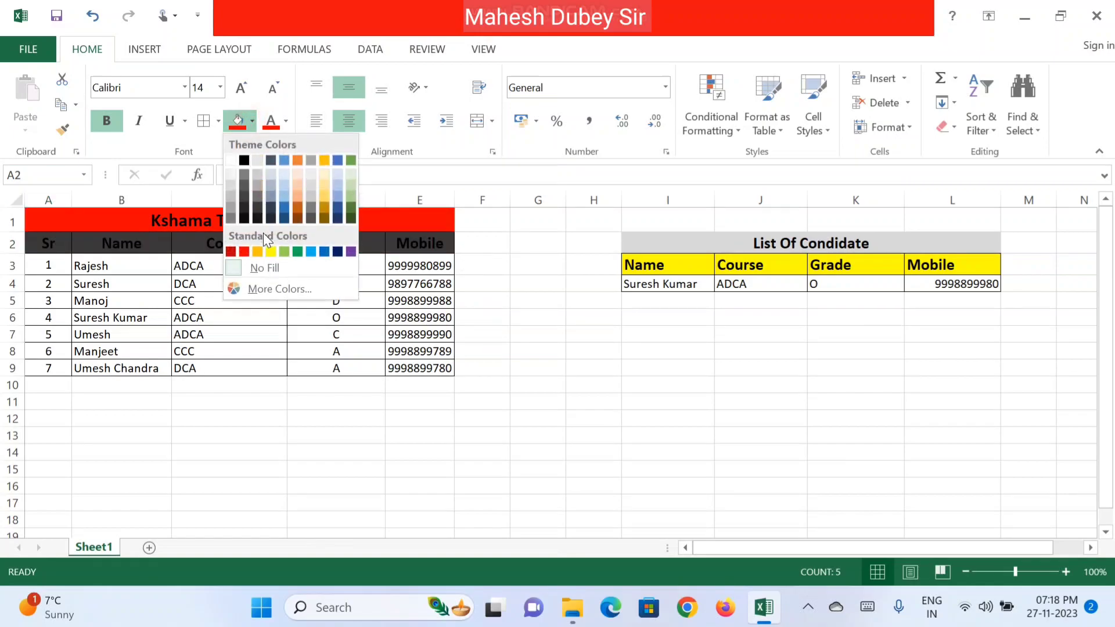
{"action": "left_click", "coordinate": [276, 251]}
{"action": "left_click", "coordinate": [491, 313]}
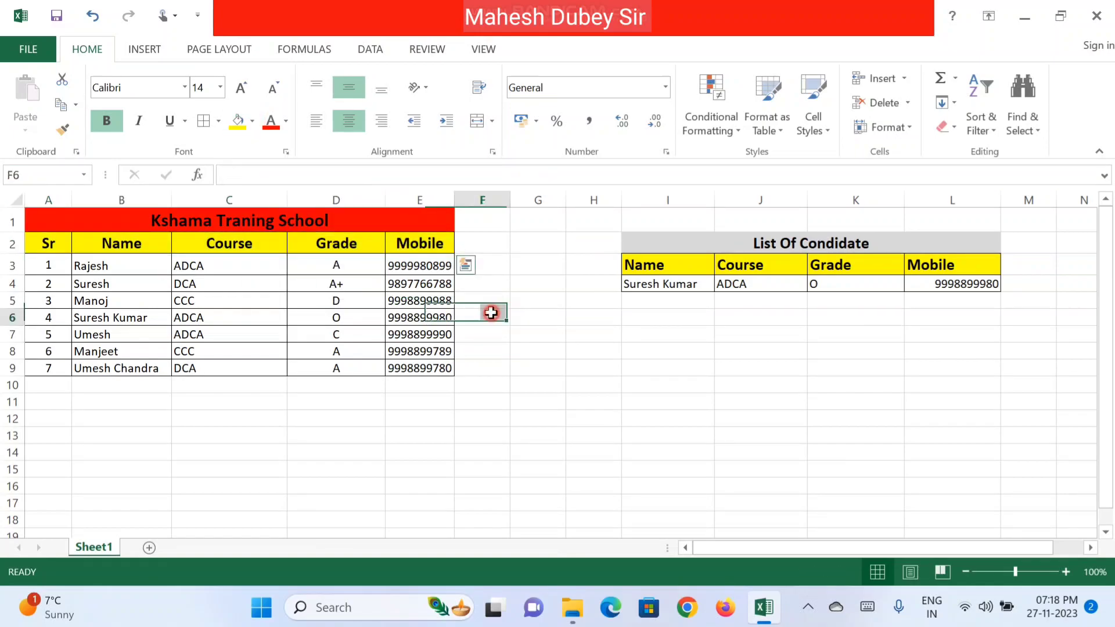